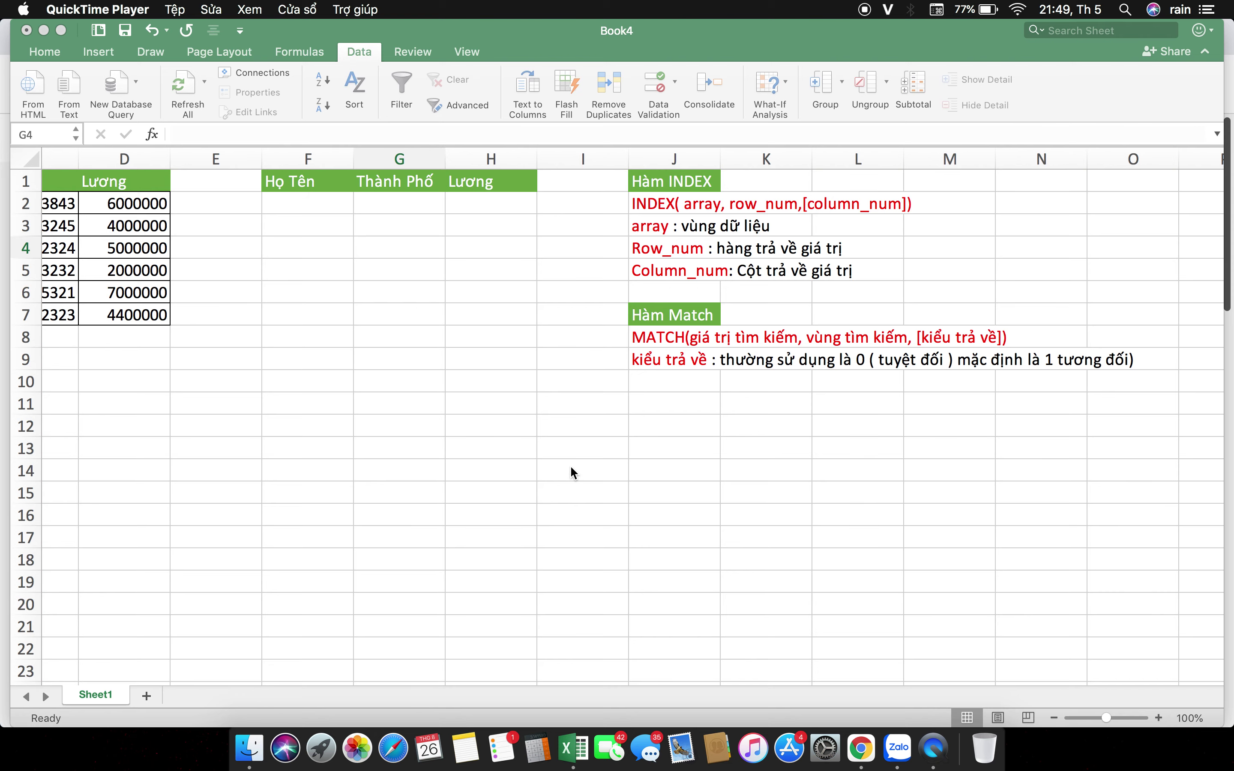
Review the Hàm INDEX syntax notes, including the row_num and column_num arguments.
scroll(571, 467, left, 5)
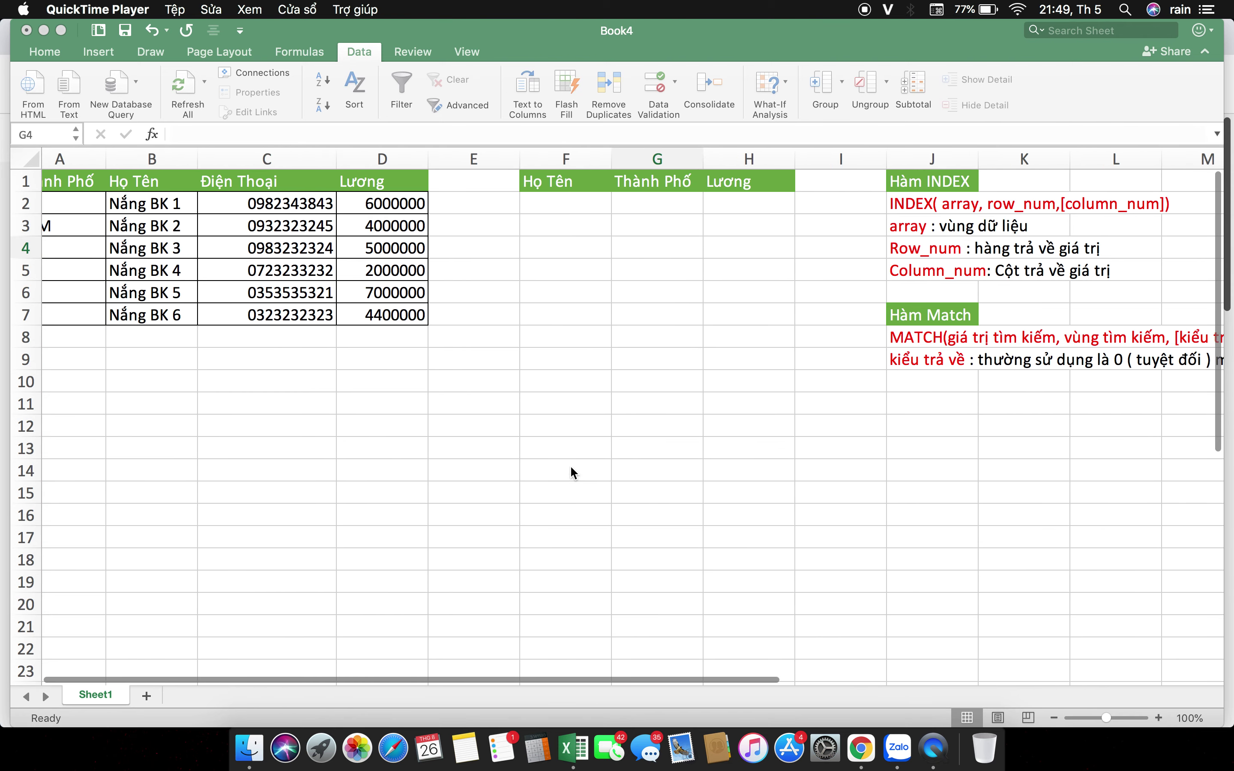
scroll(571, 468, left, 2)
scroll(570, 468, right, 3)
scroll(570, 468, right, 2)
scroll(570, 468, right, 1)
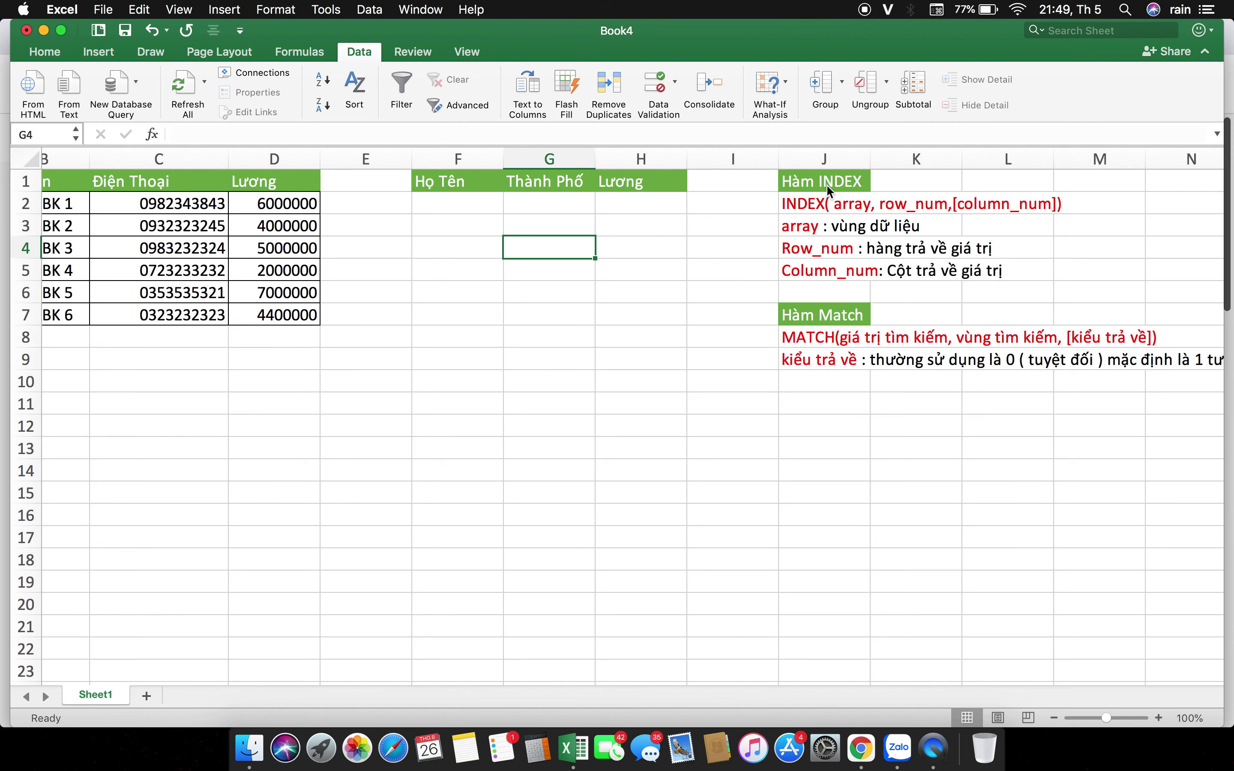
click(829, 210)
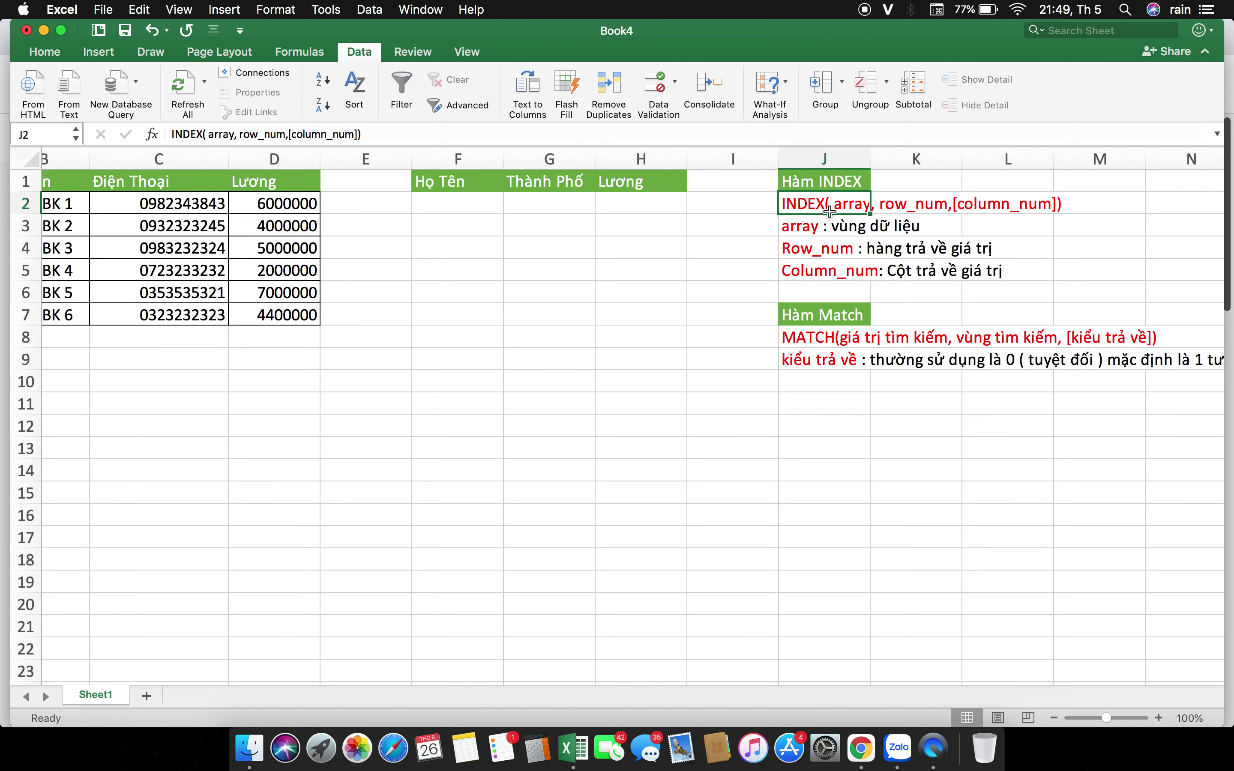
click(834, 187)
click(827, 210)
scroll(815, 211, right, 2)
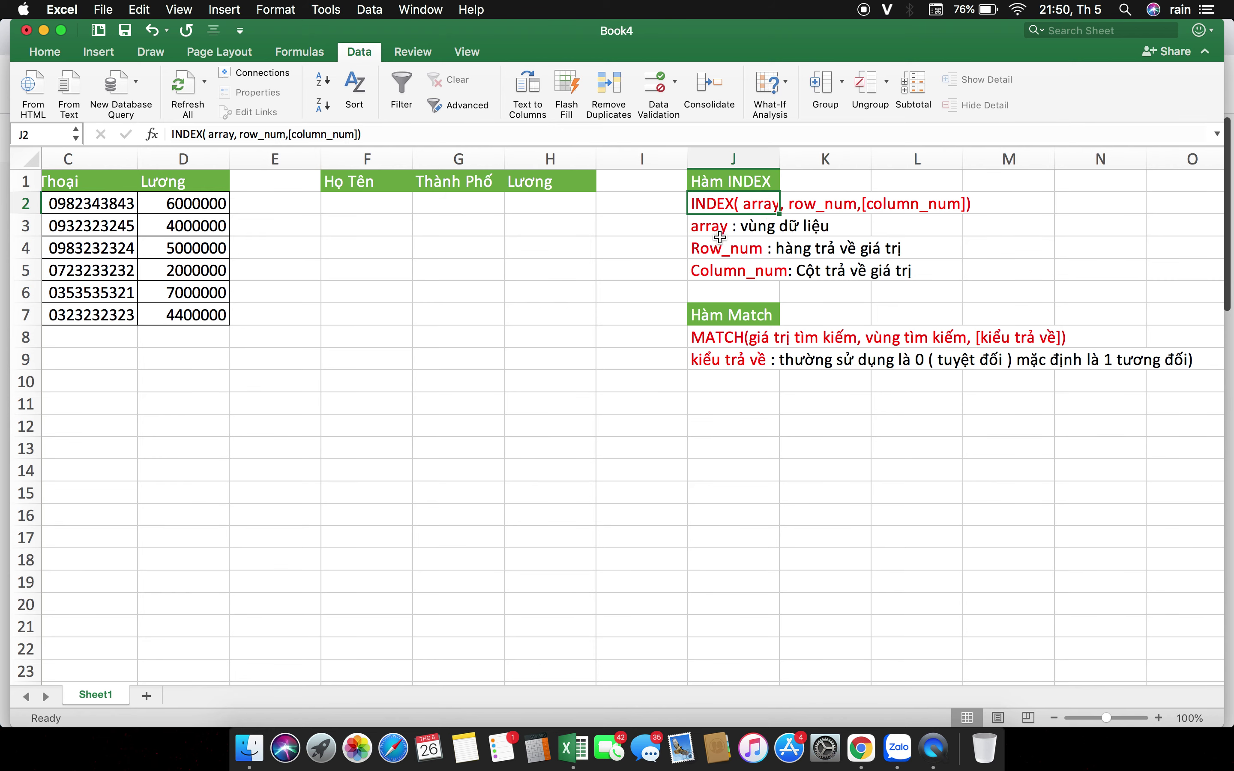
scroll(788, 236, left, 2)
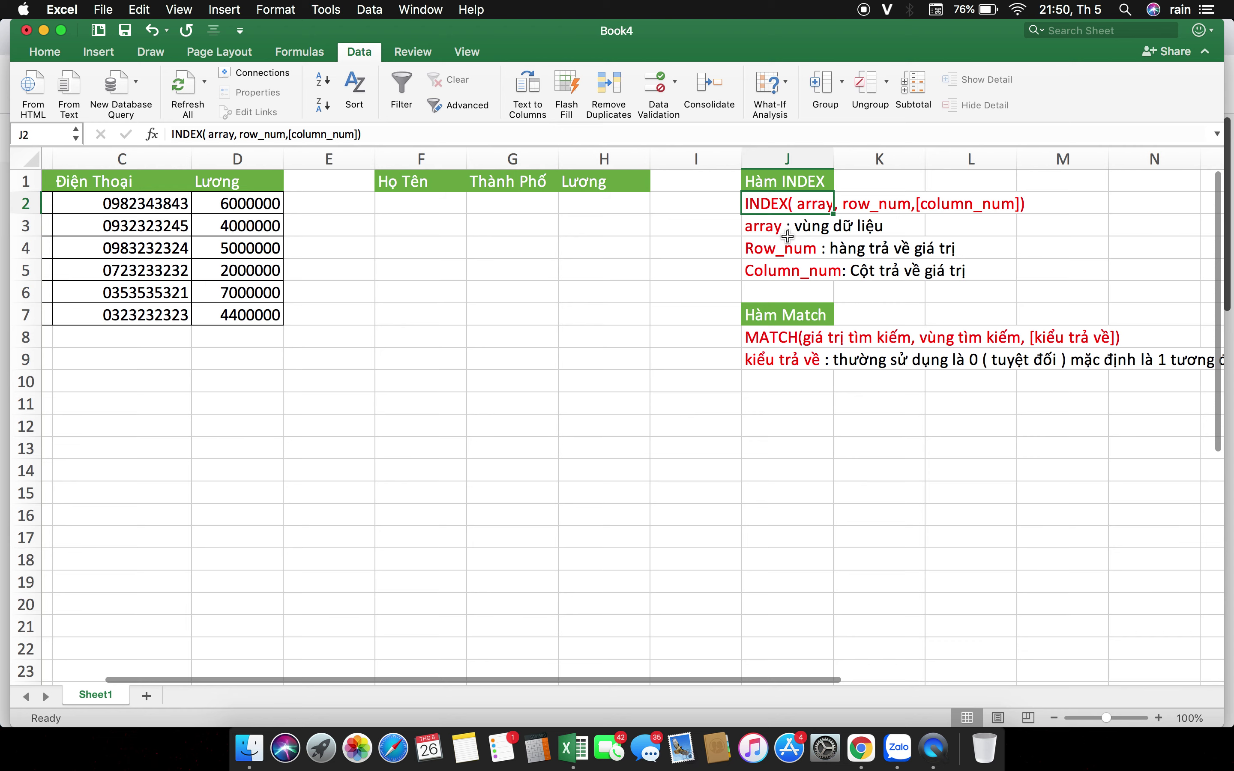
scroll(788, 236, right, 1)
scroll(788, 236, right, 1)
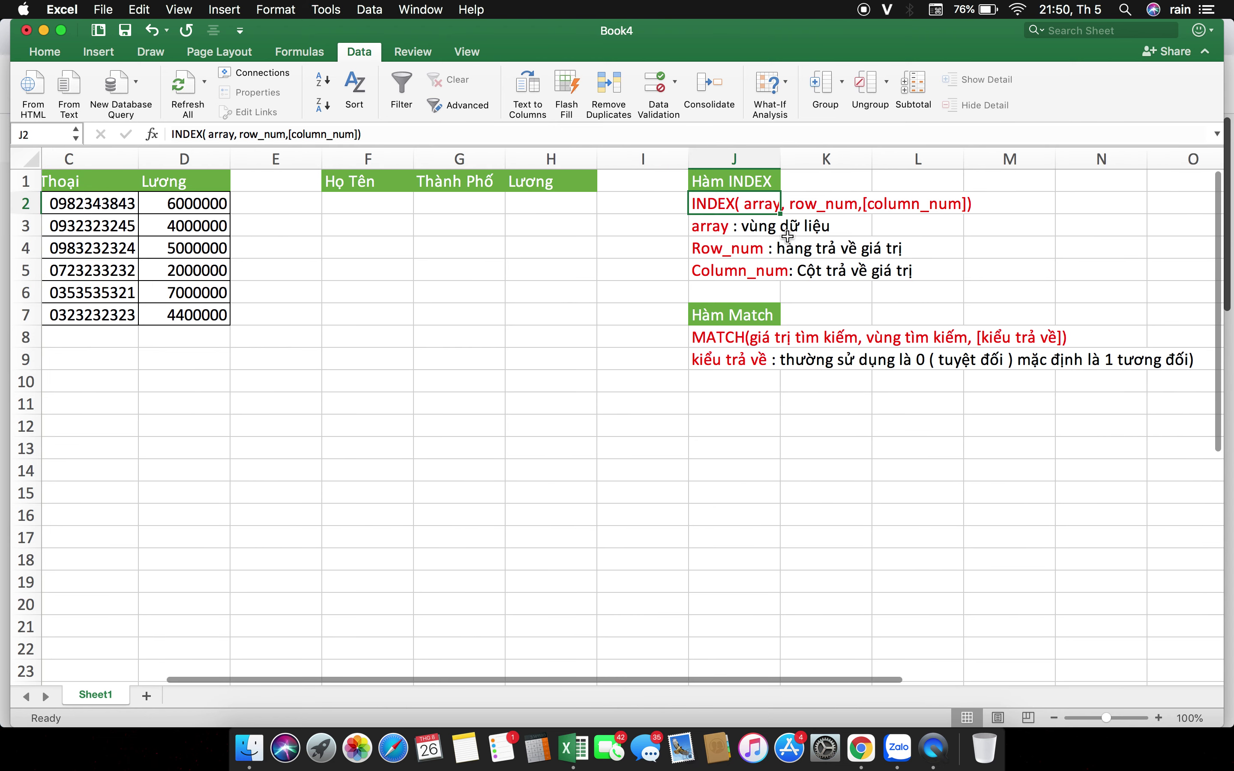
scroll(788, 236, left, 1)
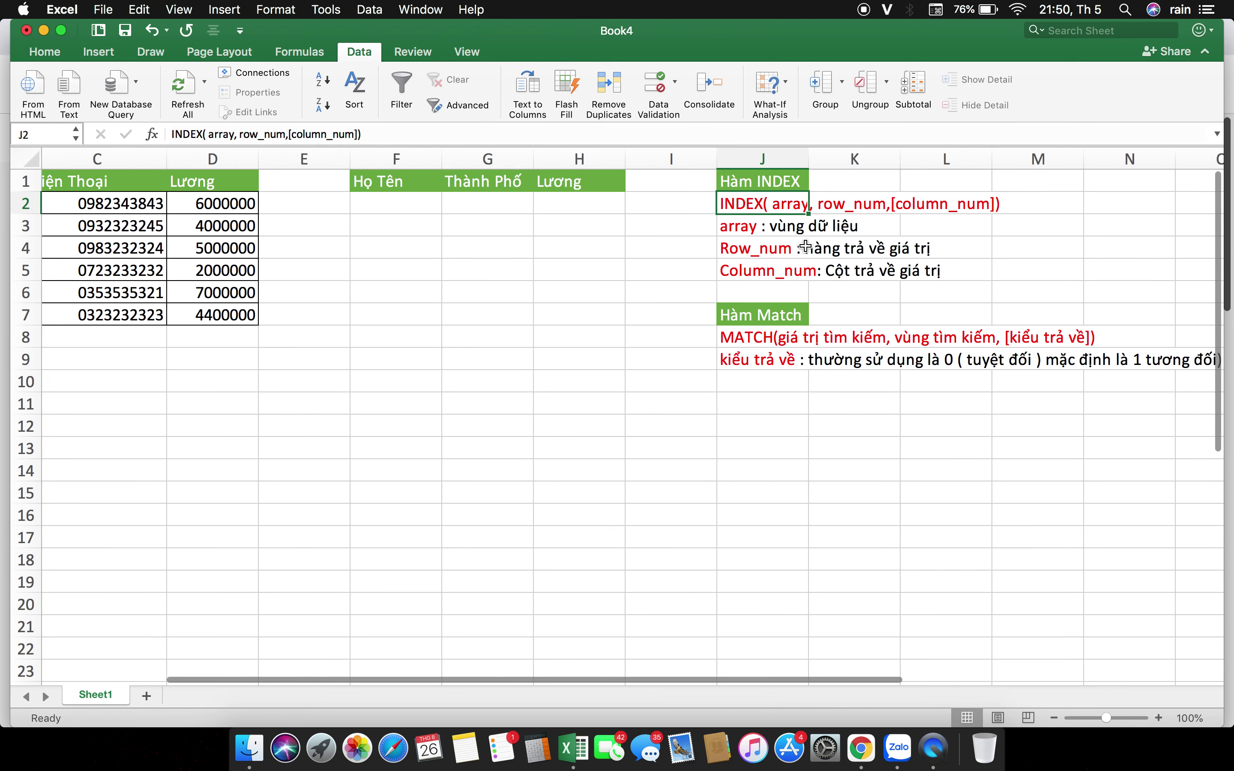
click(910, 209)
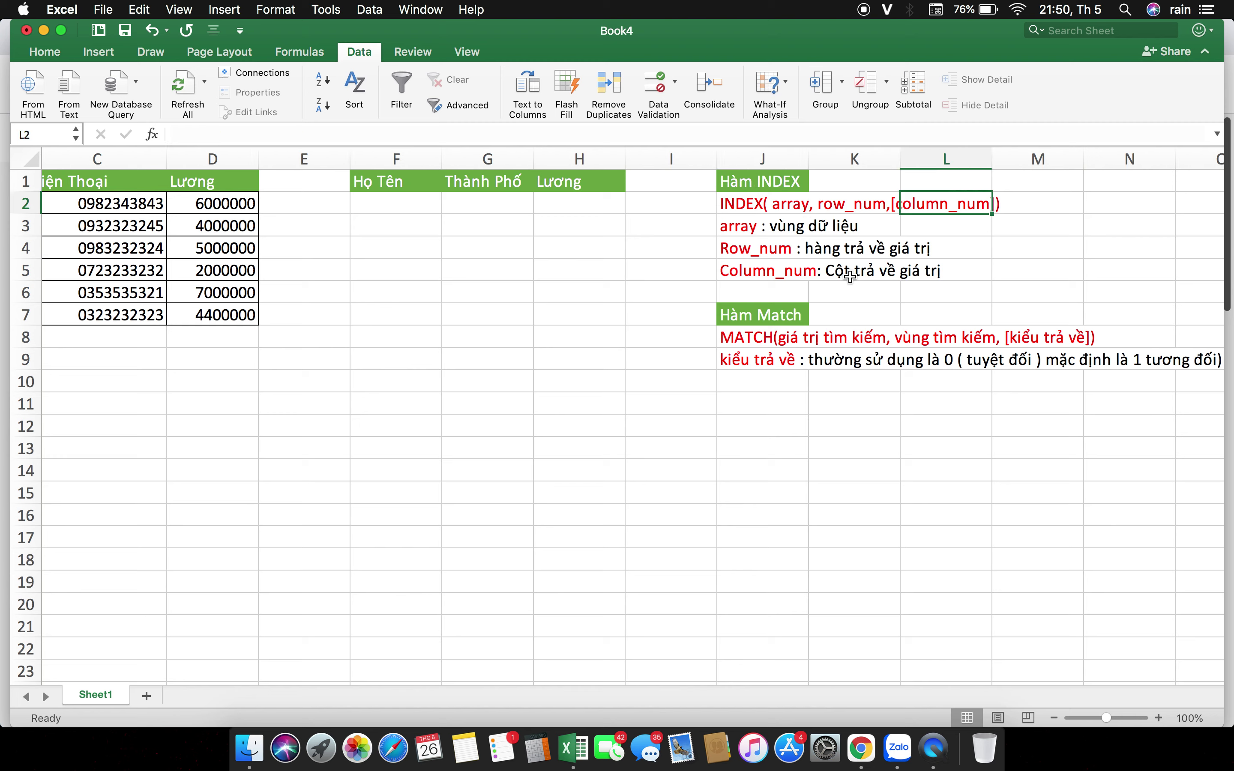
scroll(877, 263, left, 2)
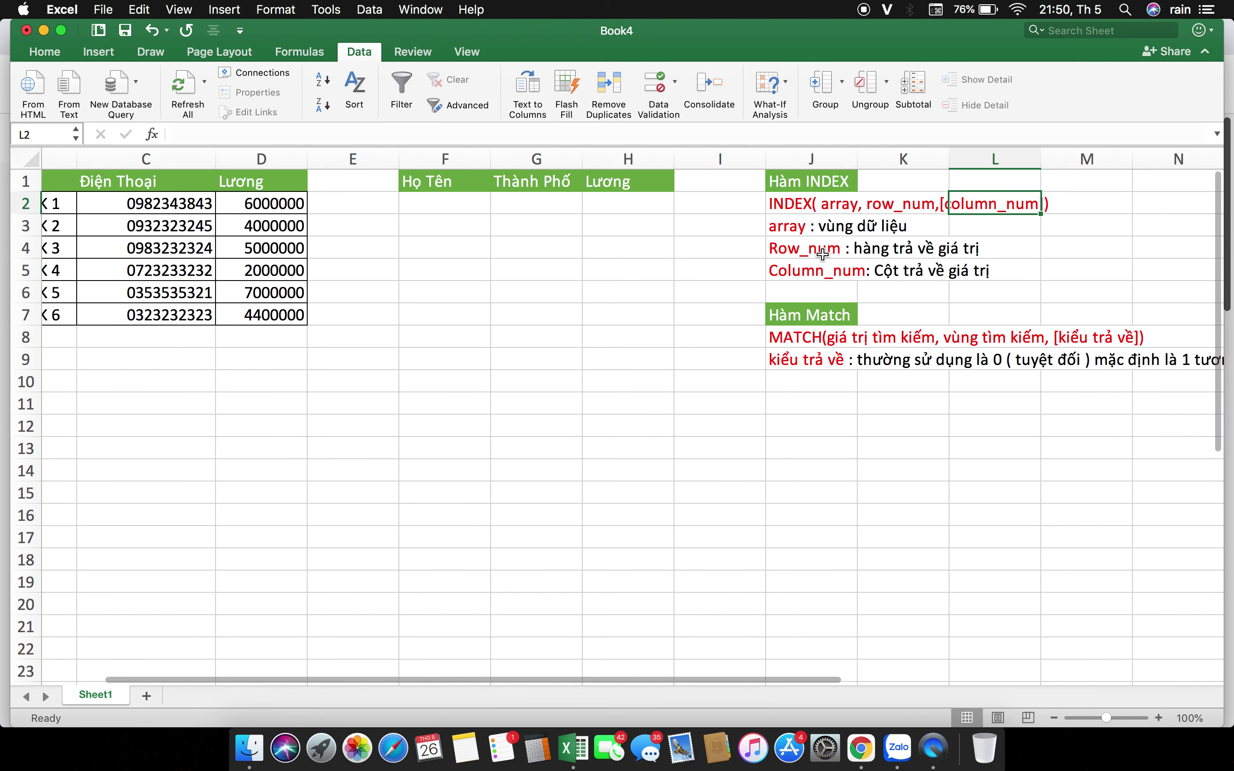
scroll(823, 254, left, 1)
click(827, 200)
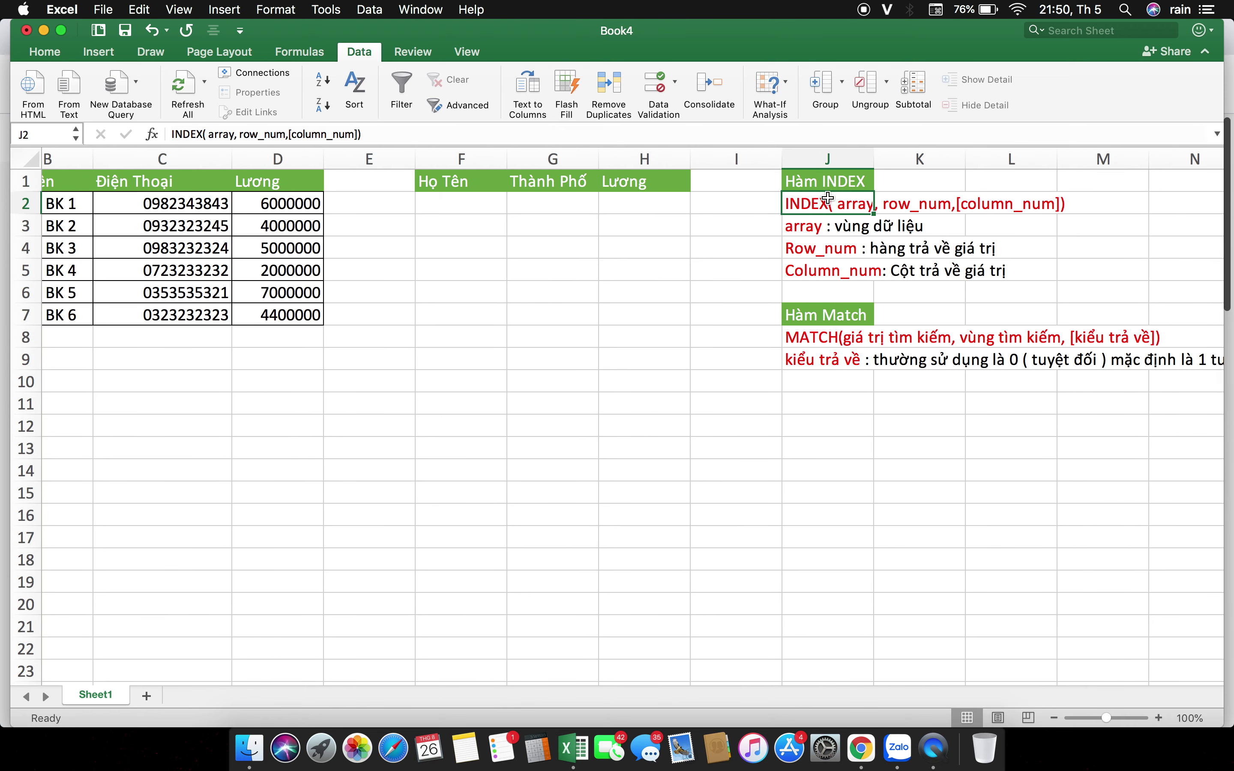
scroll(824, 274, left, 1)
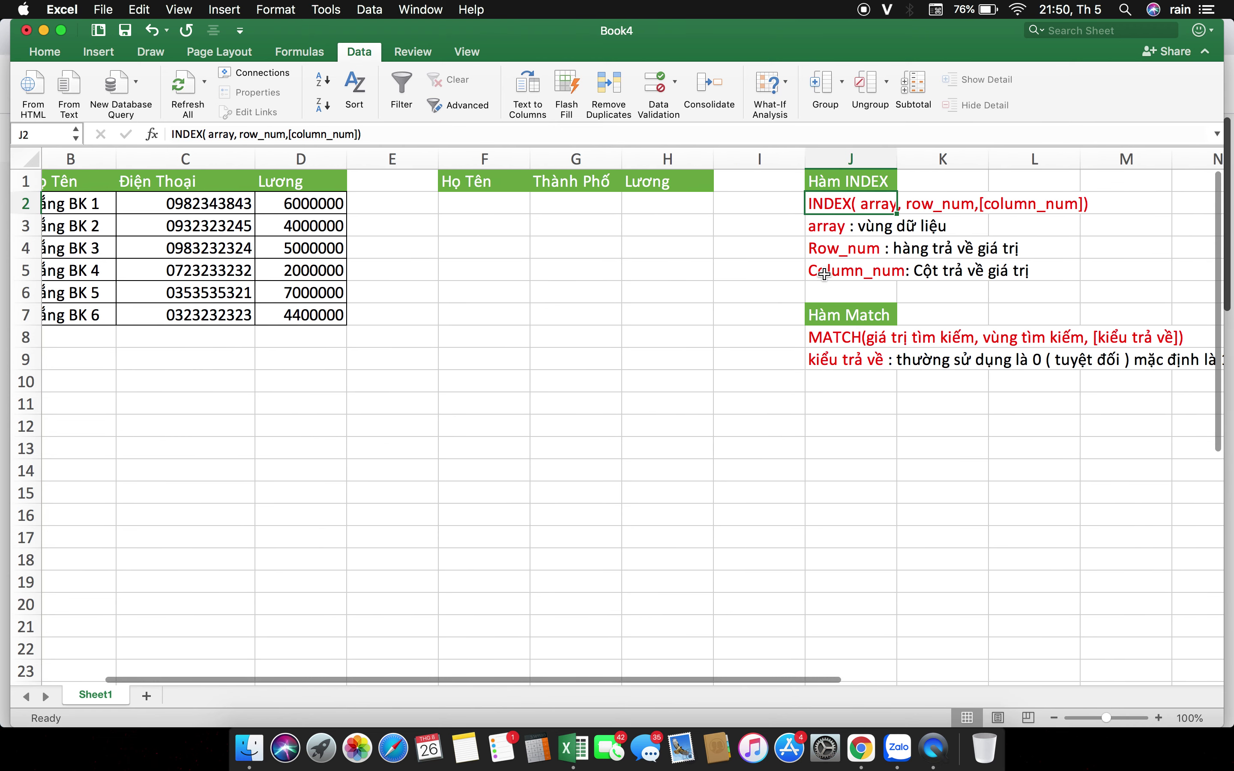
Check the lookup cells F3 and F4 under Họ Tên and the name in B5.
click(490, 200)
click(479, 238)
click(483, 227)
scroll(484, 227, left, 5)
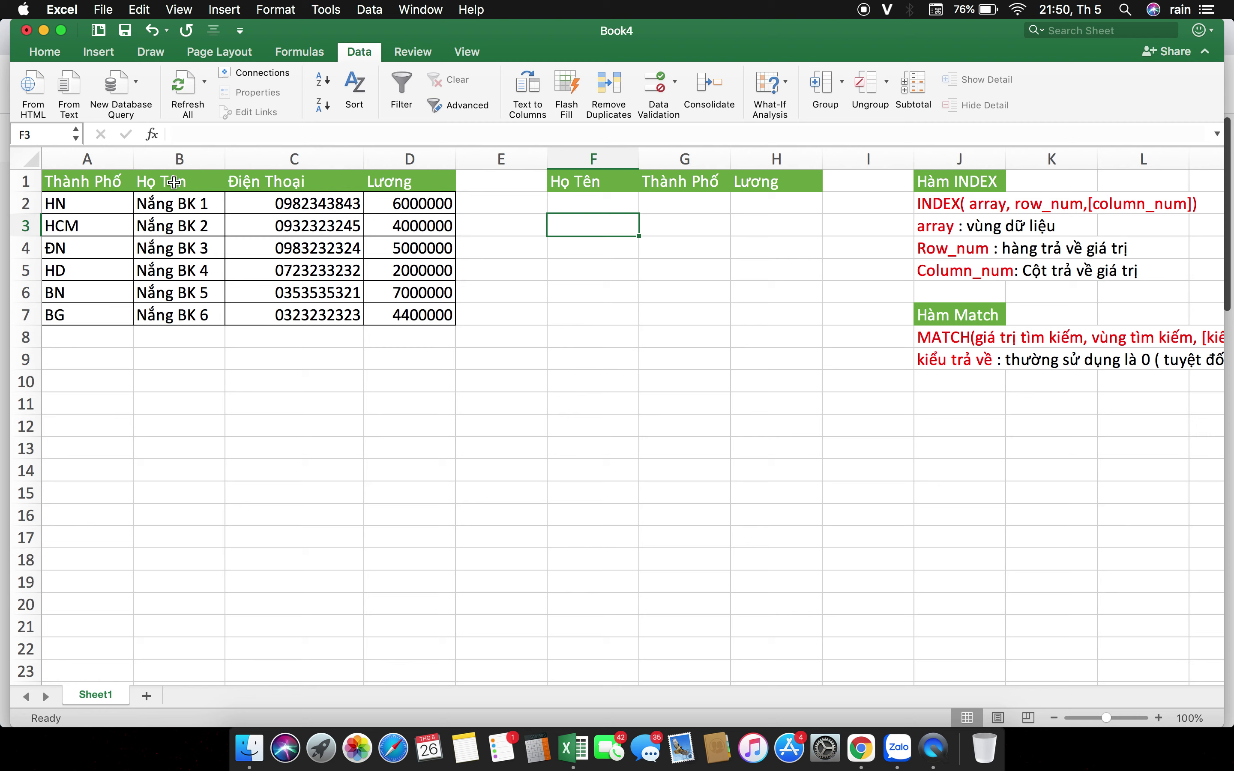
click(169, 273)
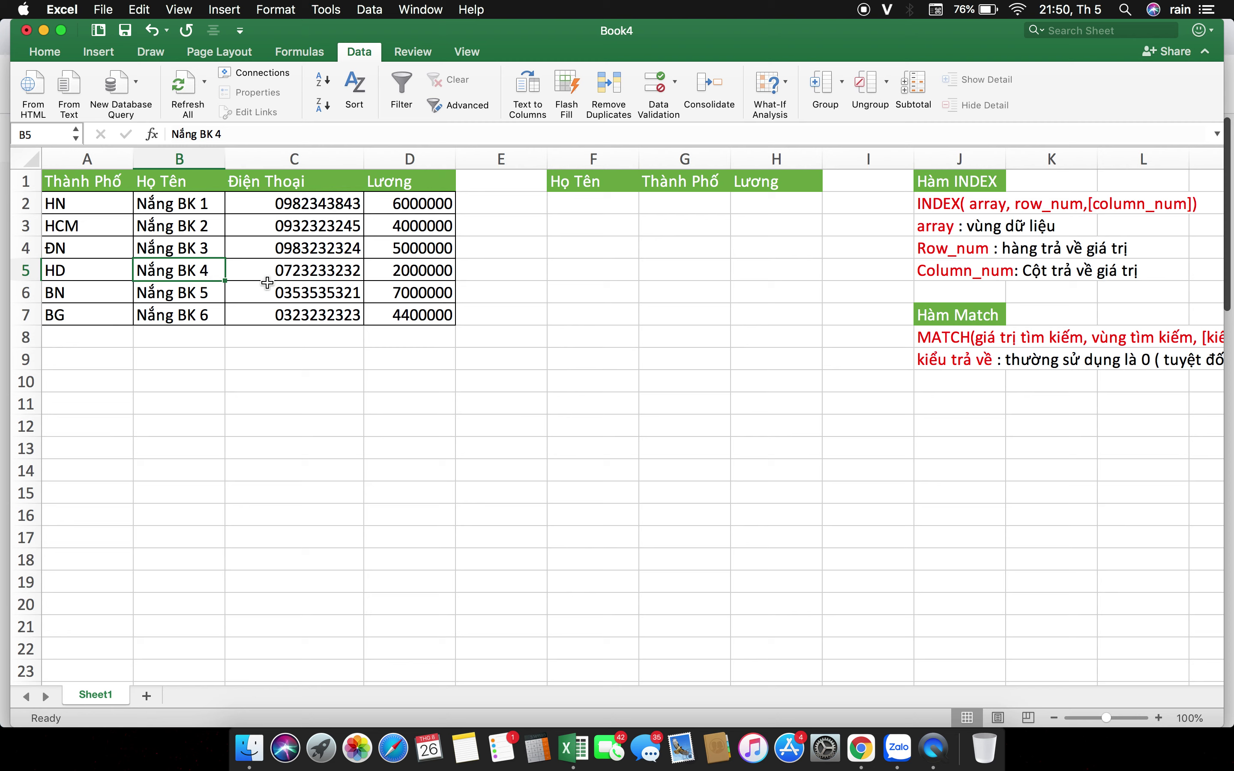
Start =INDEX(A1:D7,5, in F4 with the table as array and row 5.
click(577, 253)
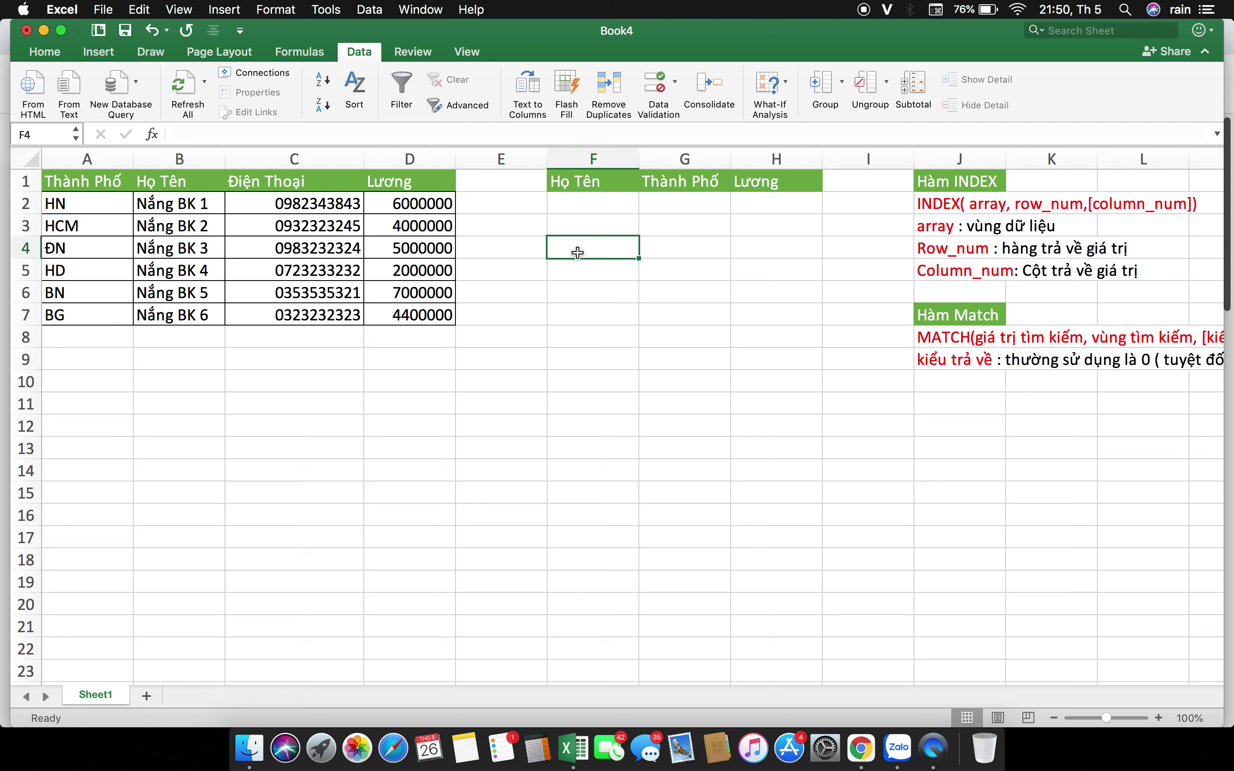
text(=index()
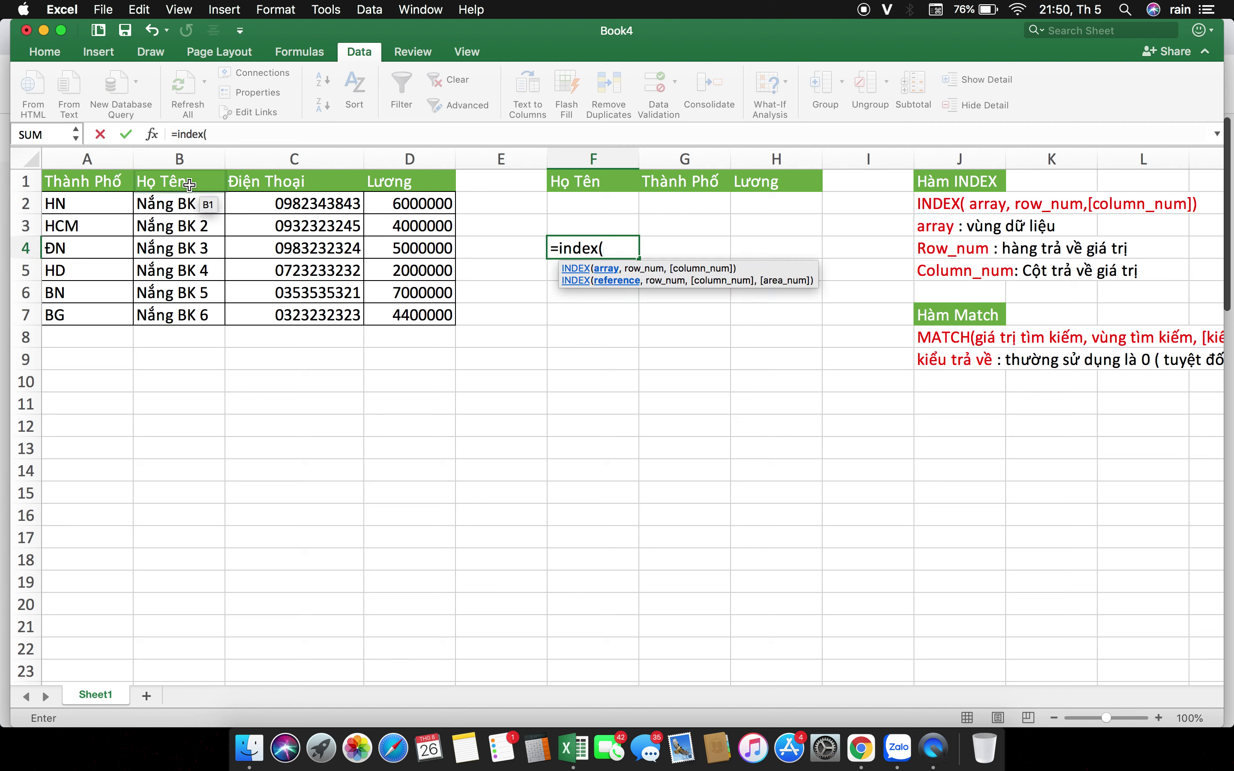
drag(62, 177, 391, 313)
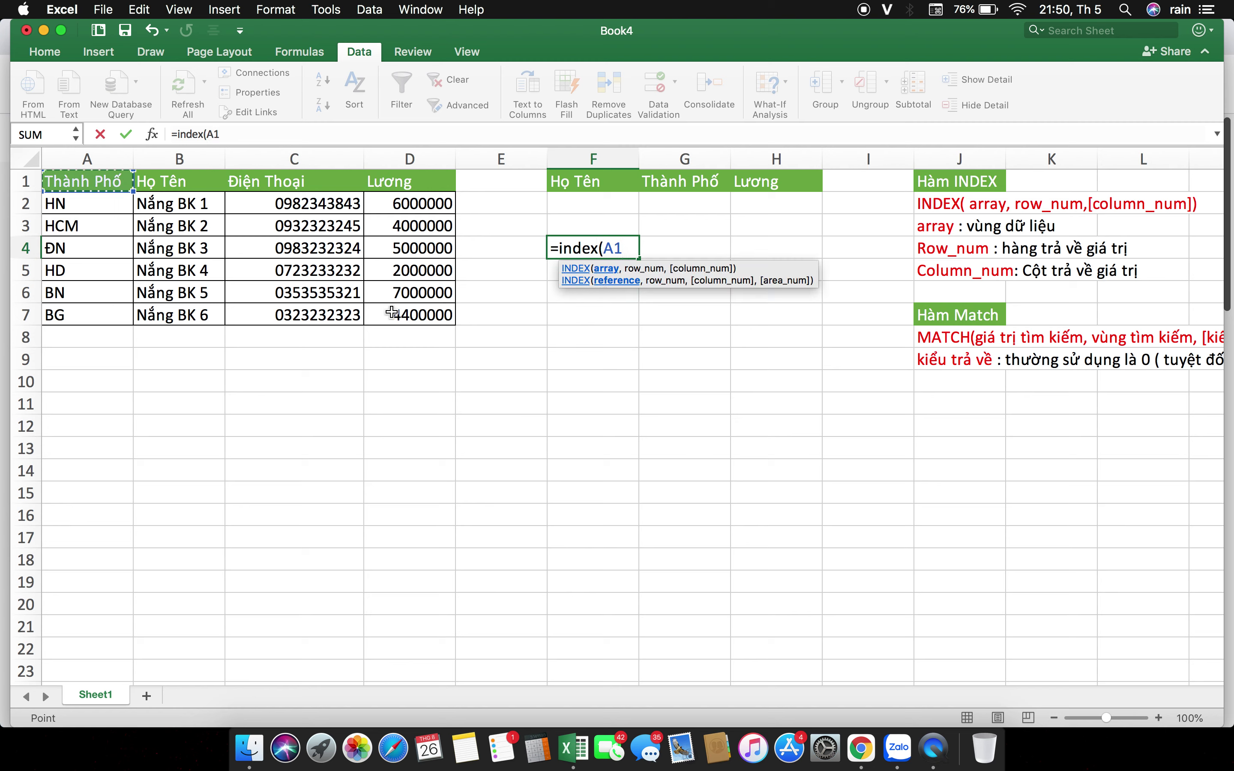
text(:D7,5)
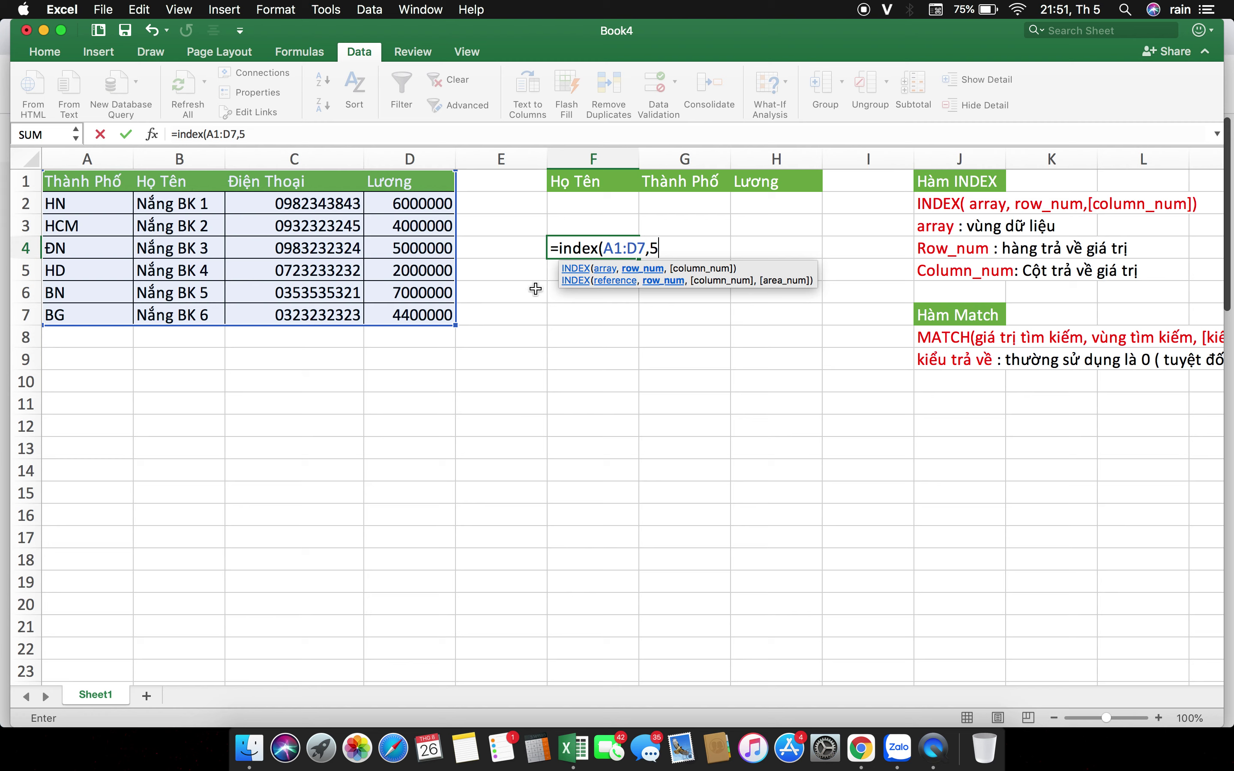
text(,)
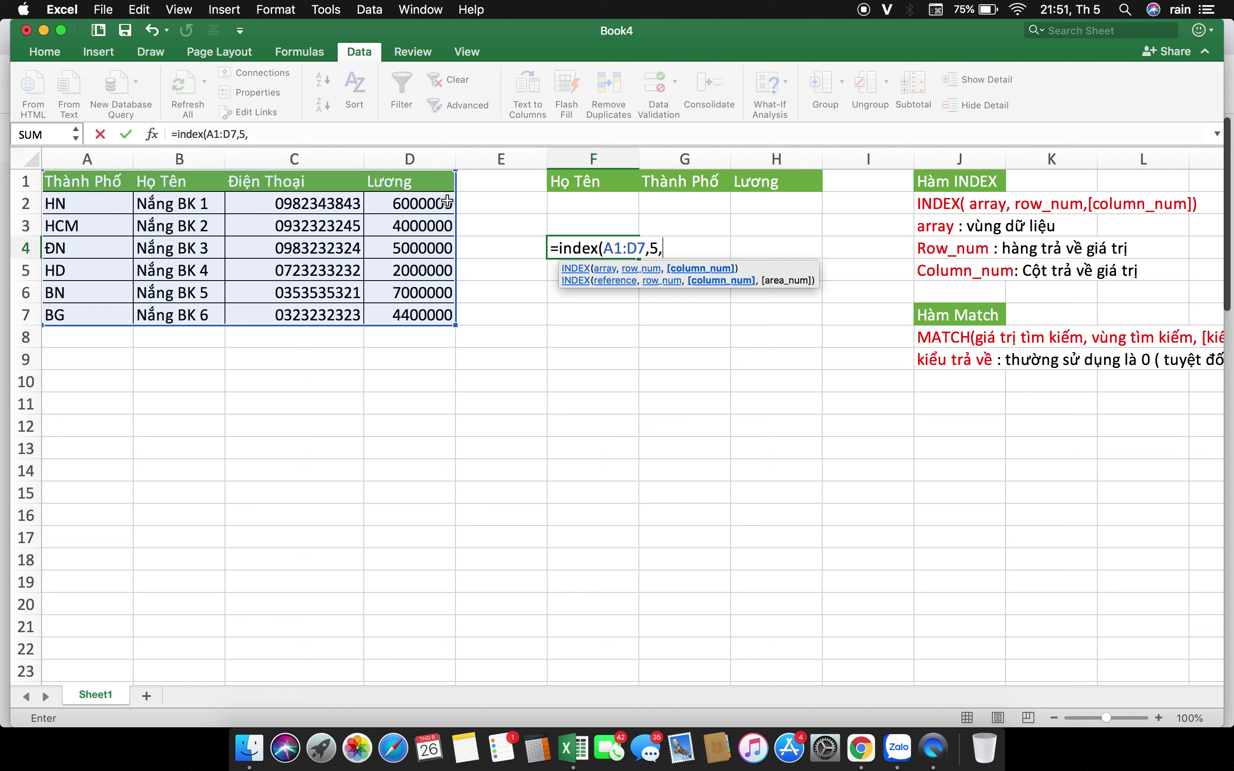
Add column 1 to complete =INDEX(A1:D7,5,1) in F4, returning HD.
text(1)
double_click(666, 249)
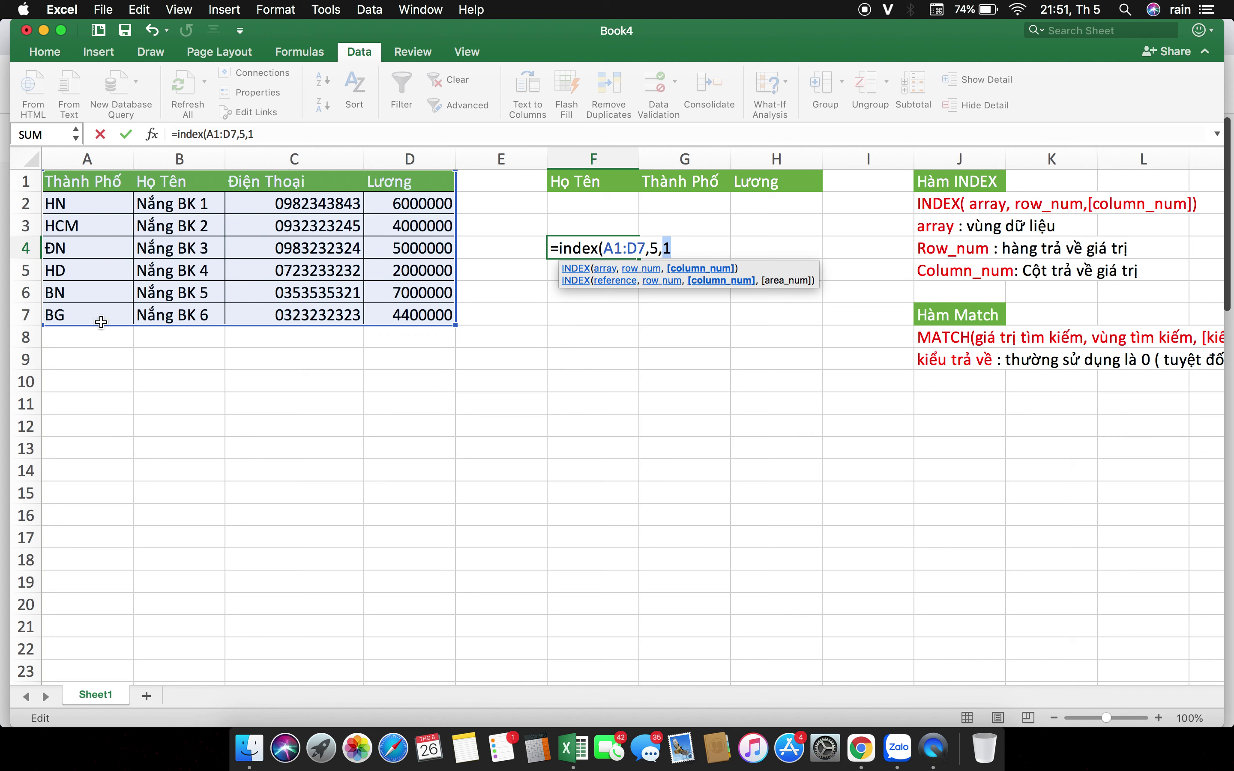
click(653, 247)
double_click(653, 247)
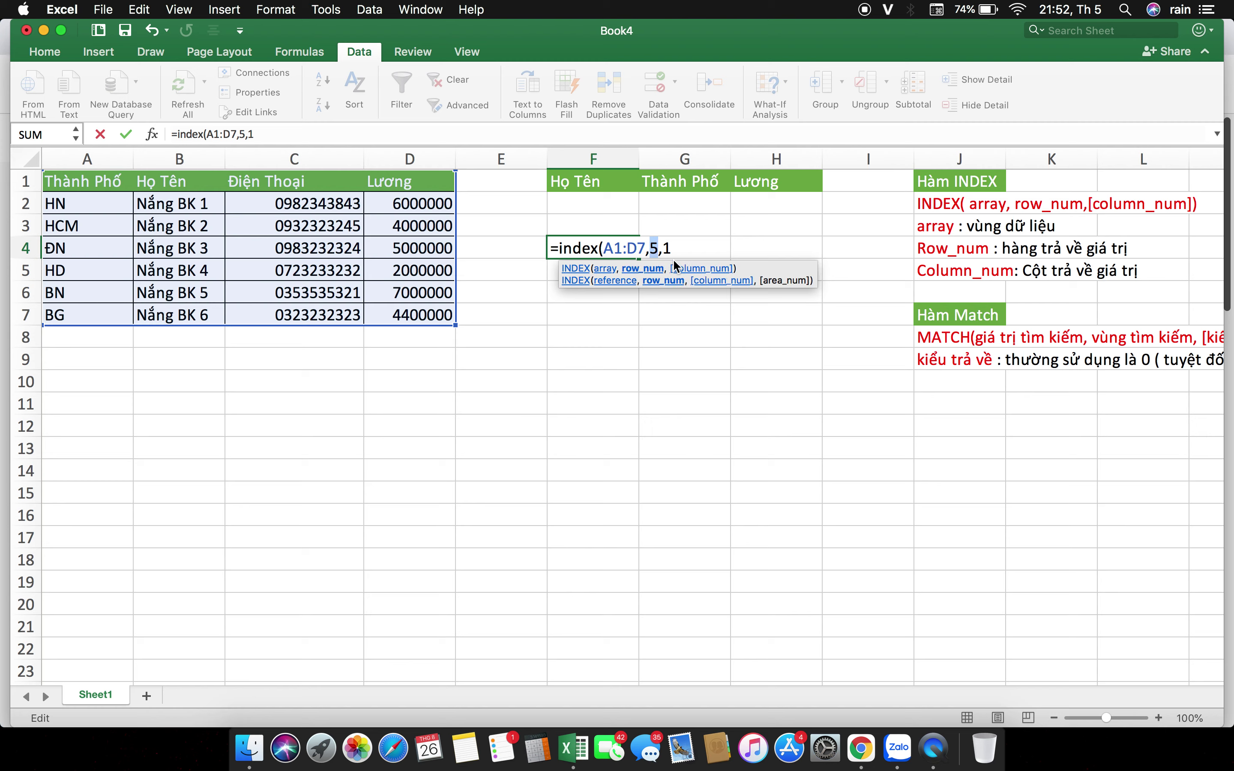
double_click(667, 243)
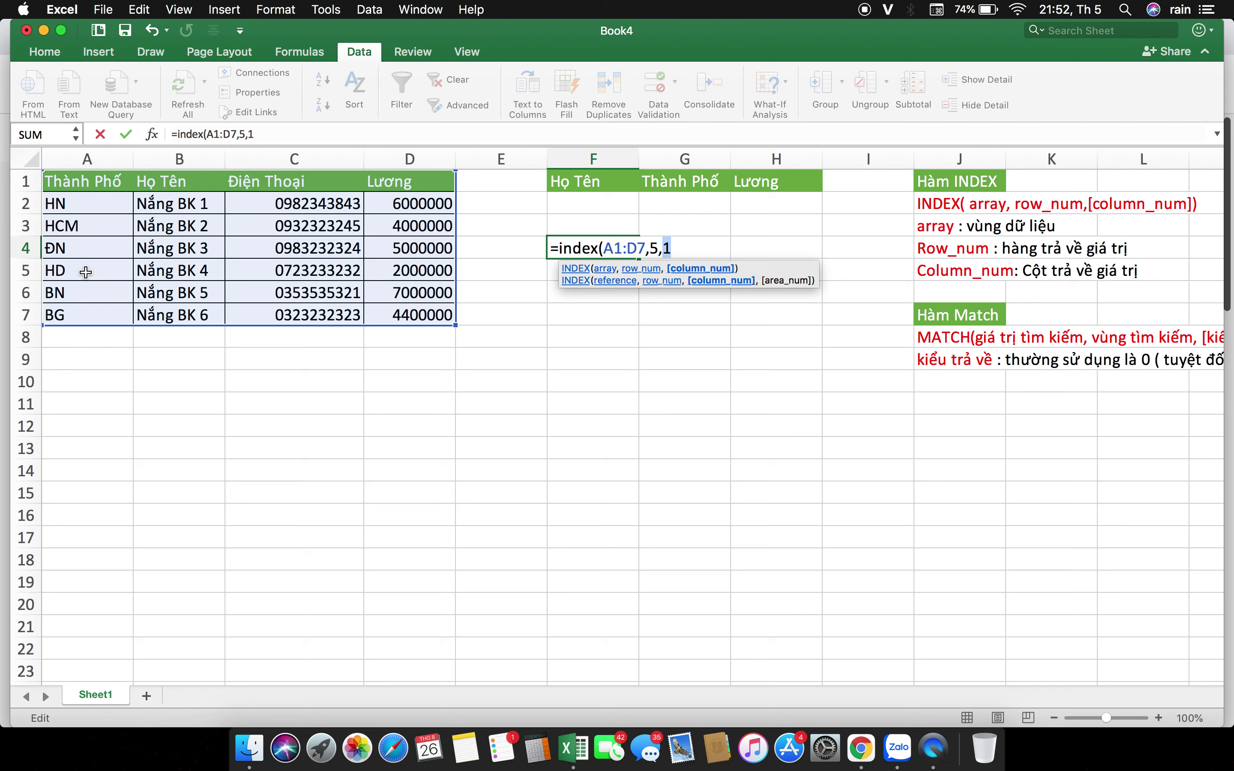
key(Right)
text())
key(Return)
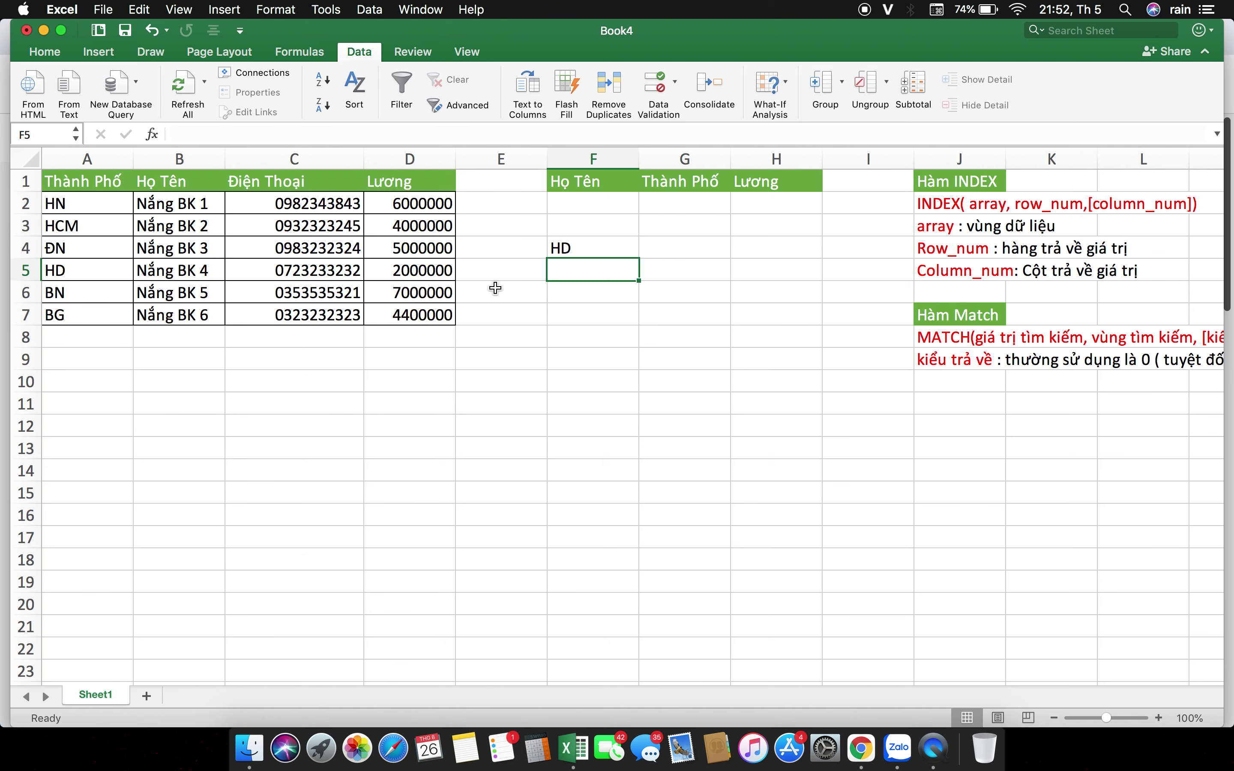
Enter =INDEX(A1:D7,4,4) in H4 to return the salary 5000000.
click(604, 249)
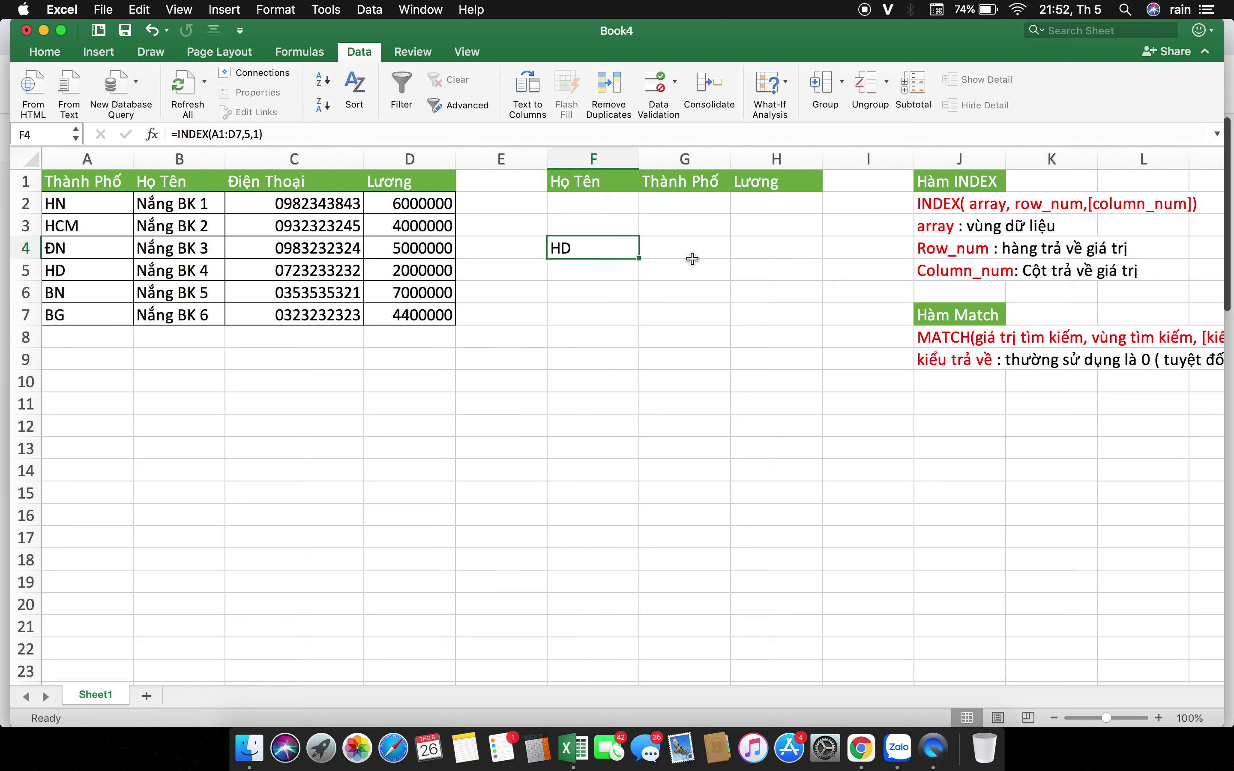
click(748, 251)
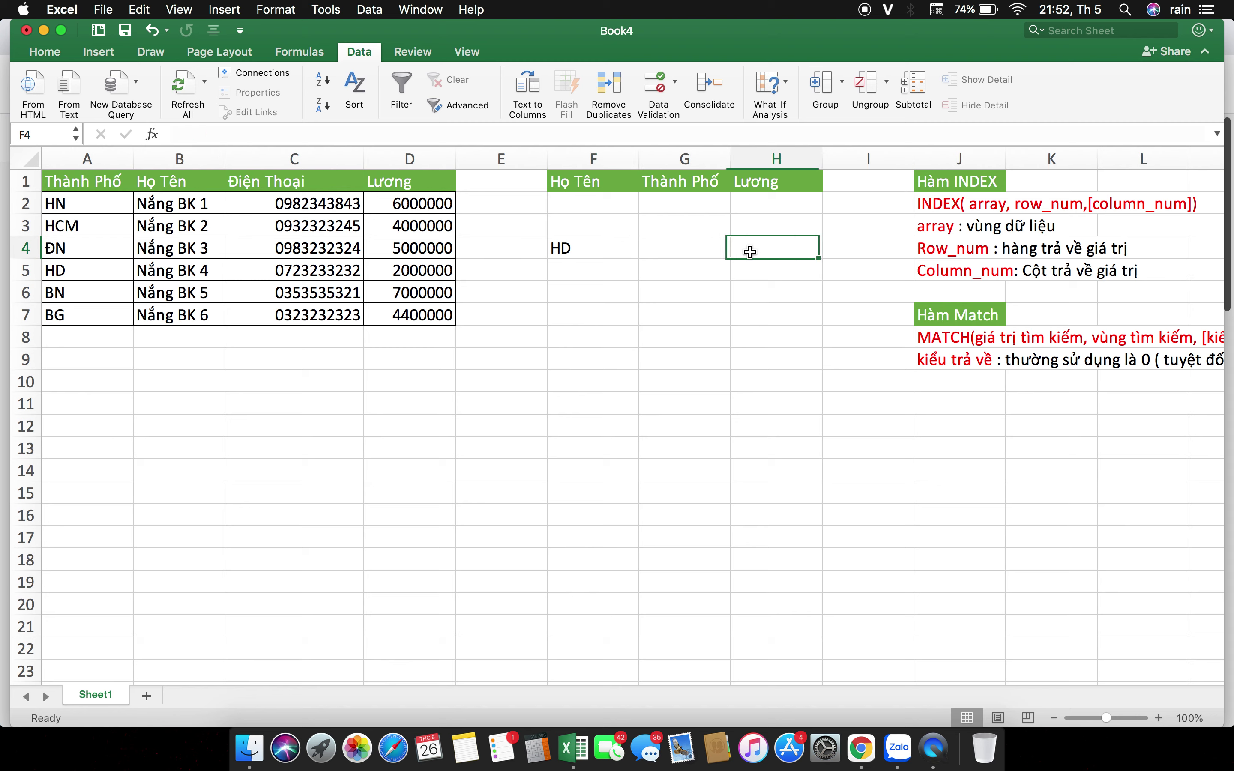
text(=)
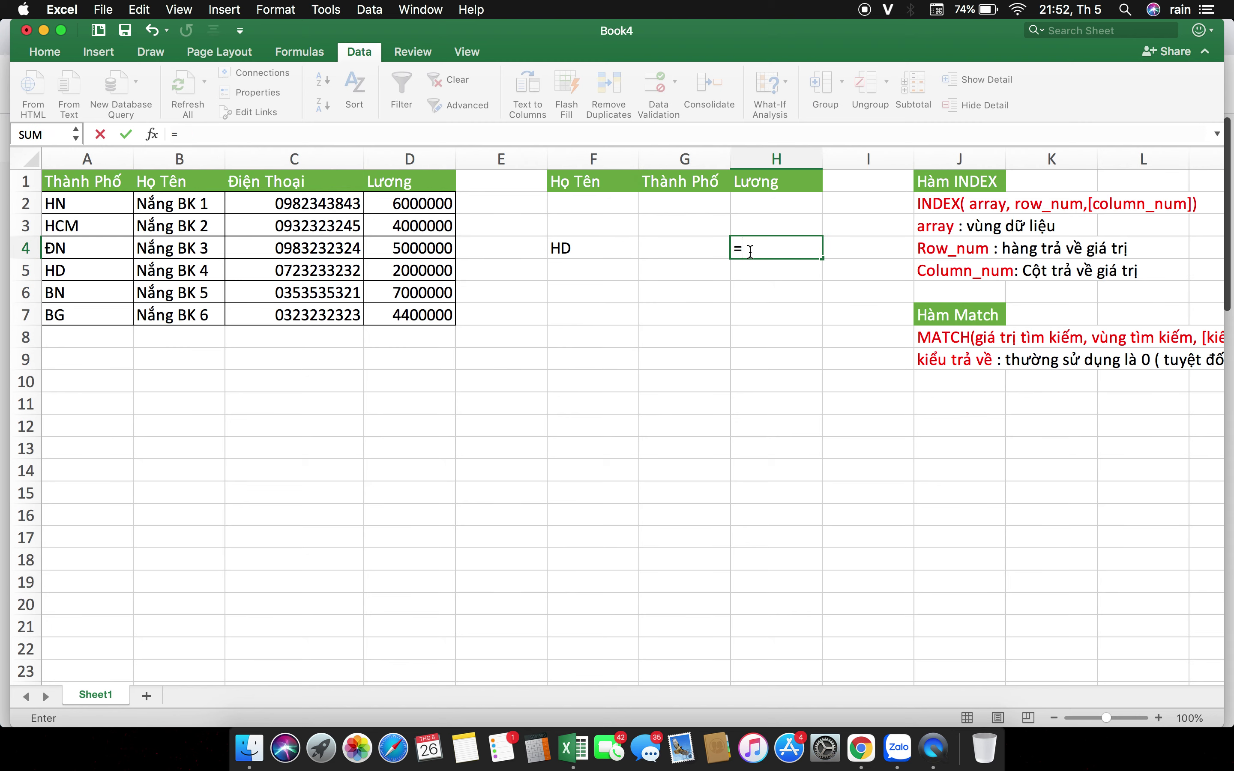
text(index)
text(()
drag(59, 187, 394, 323)
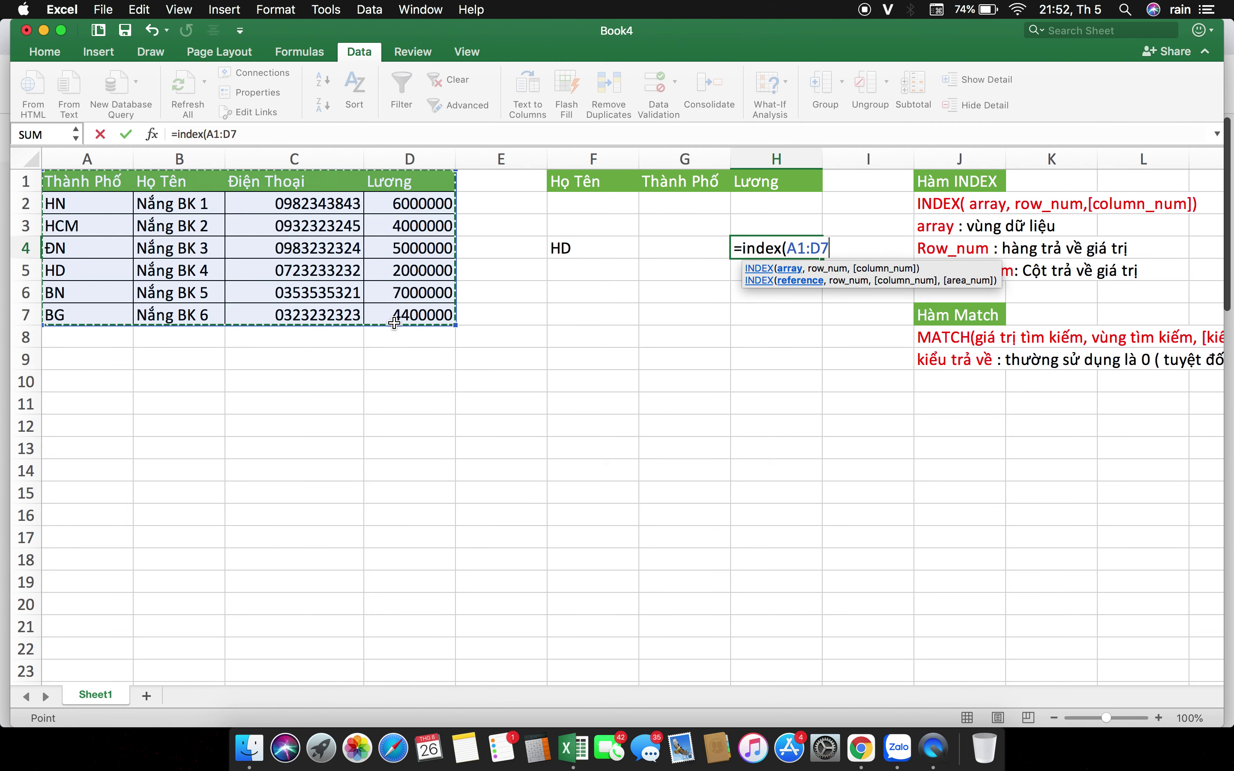
text(,4)
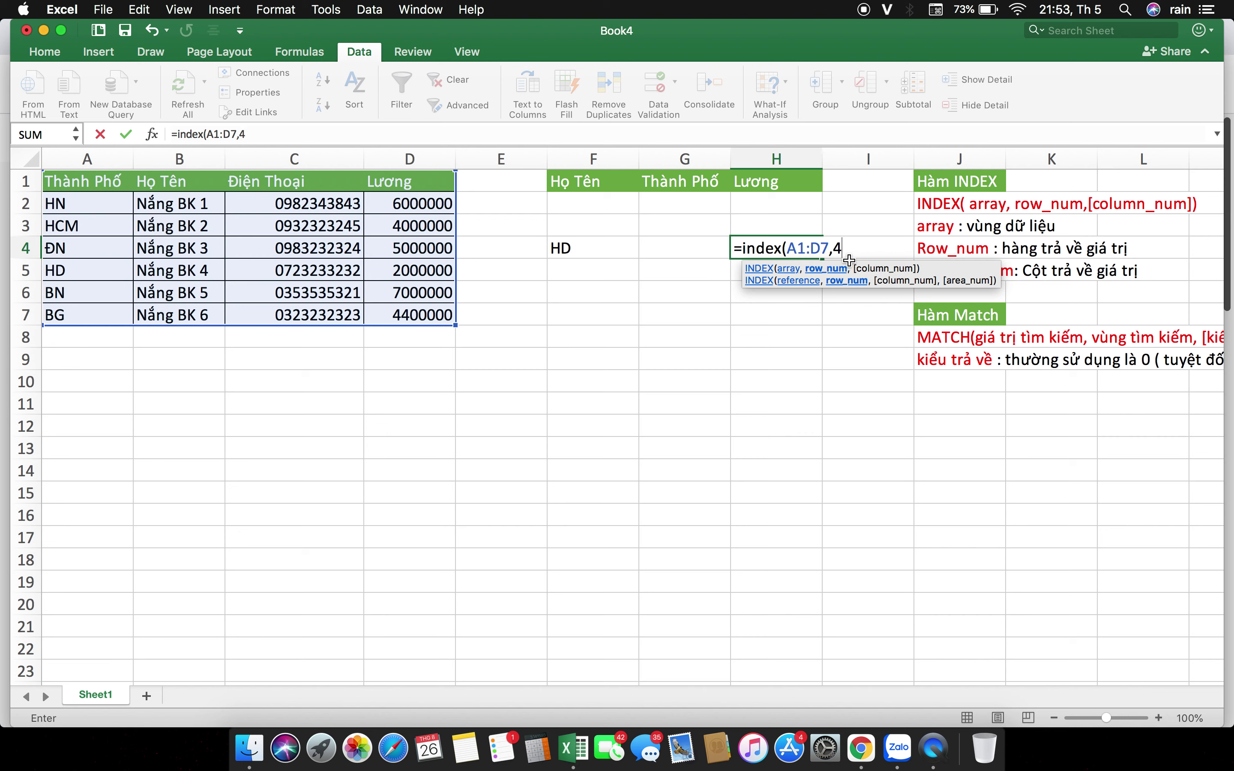
text(,4)
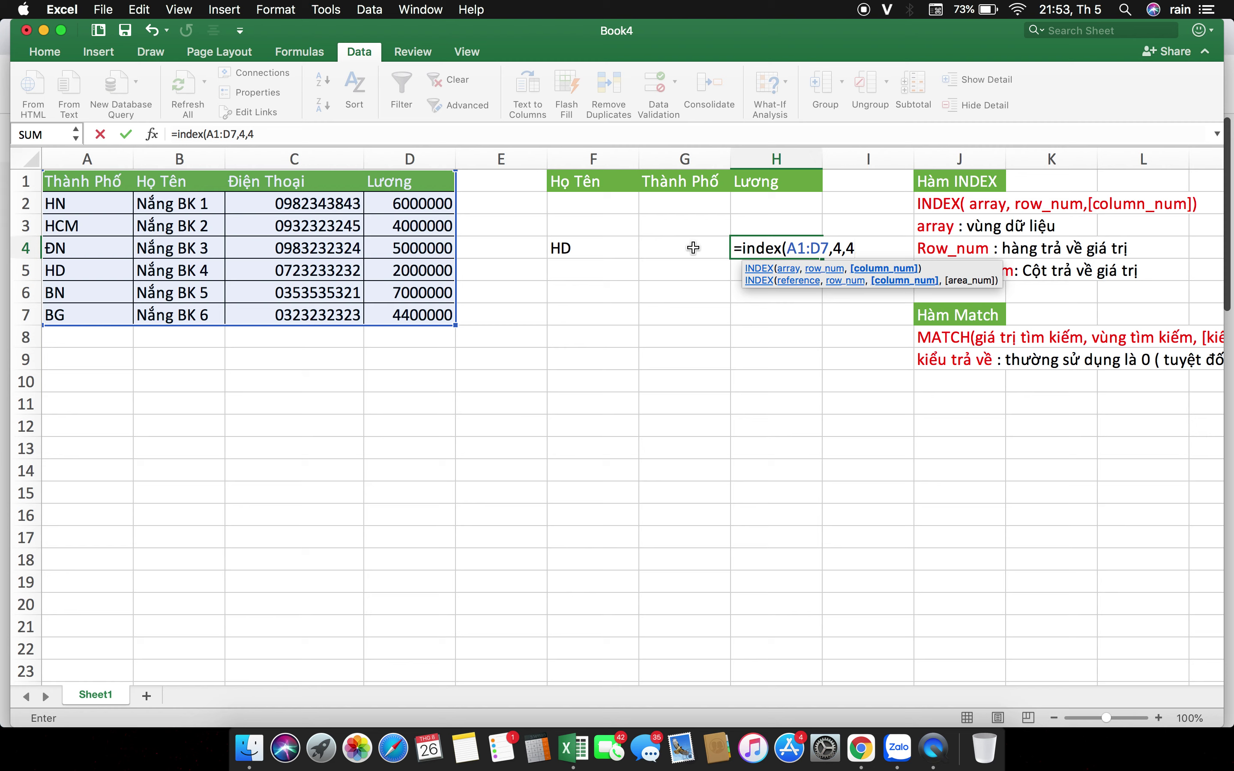
text())
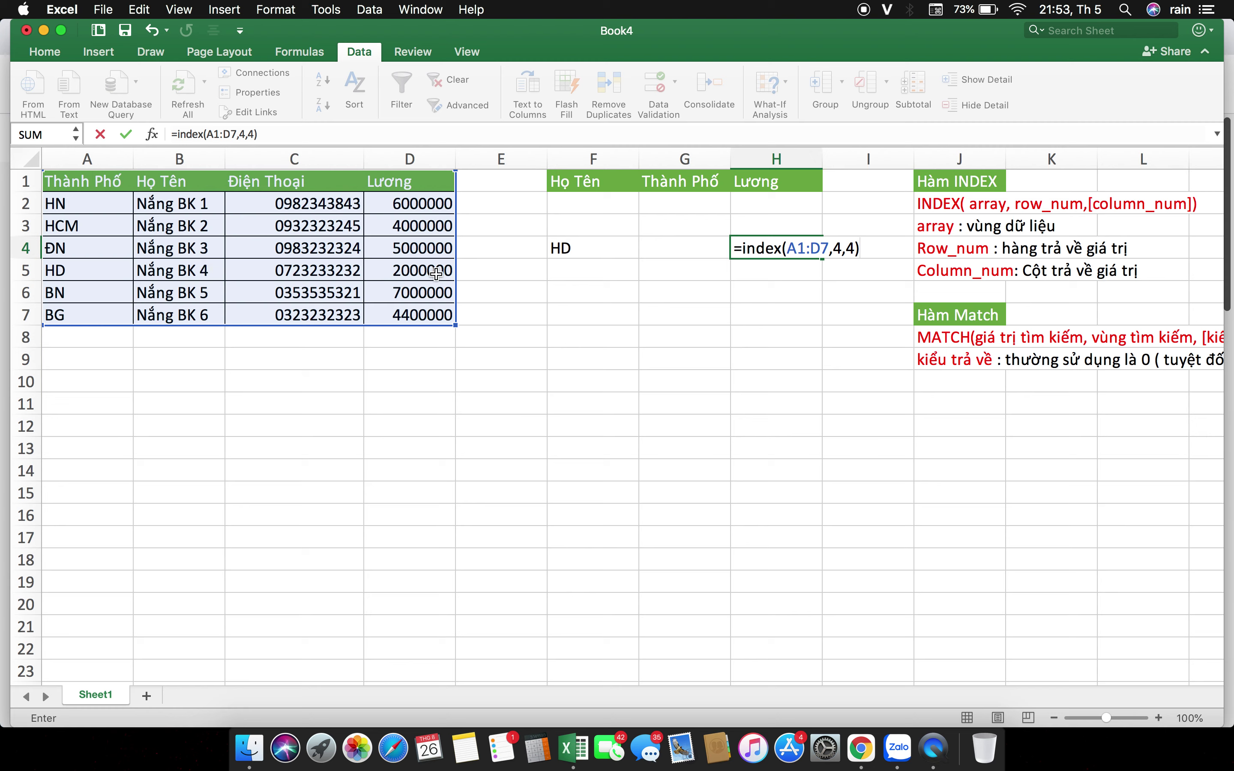
key(Return)
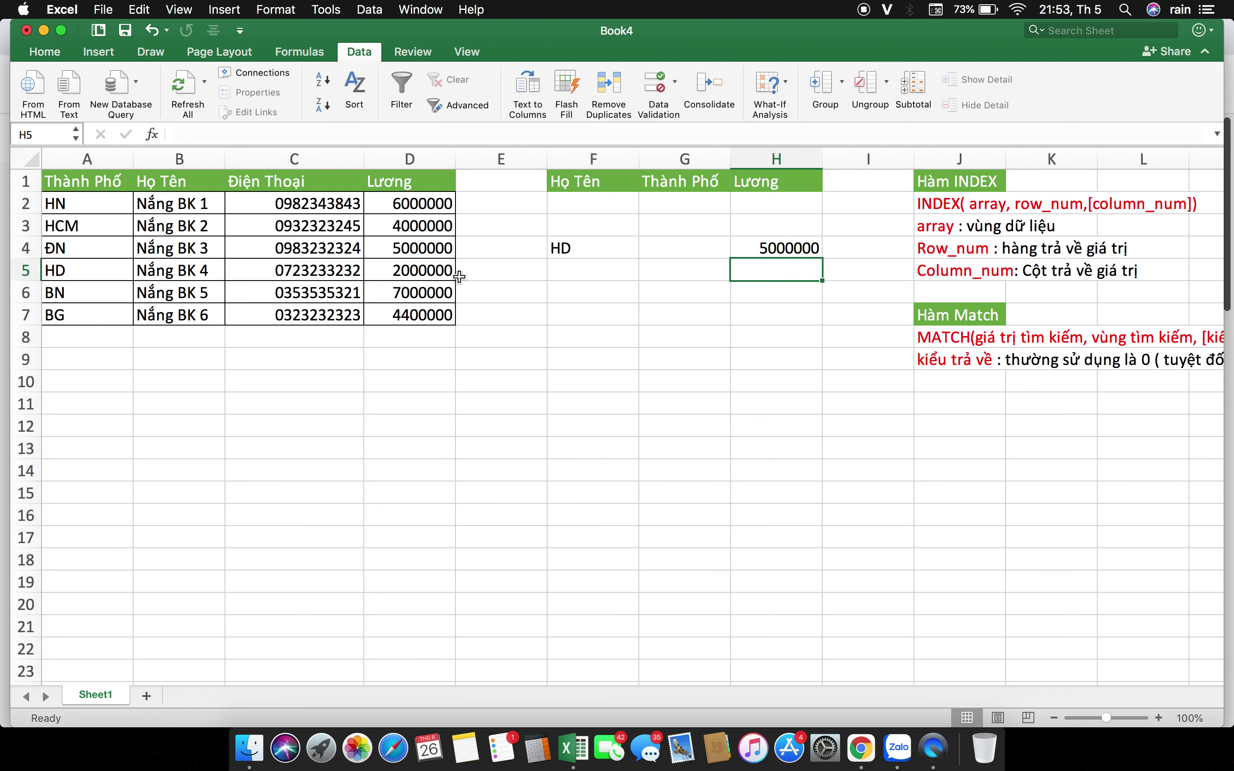
Try H4's INDEX over range A2:D7 with row 3 instead.
double_click(763, 250)
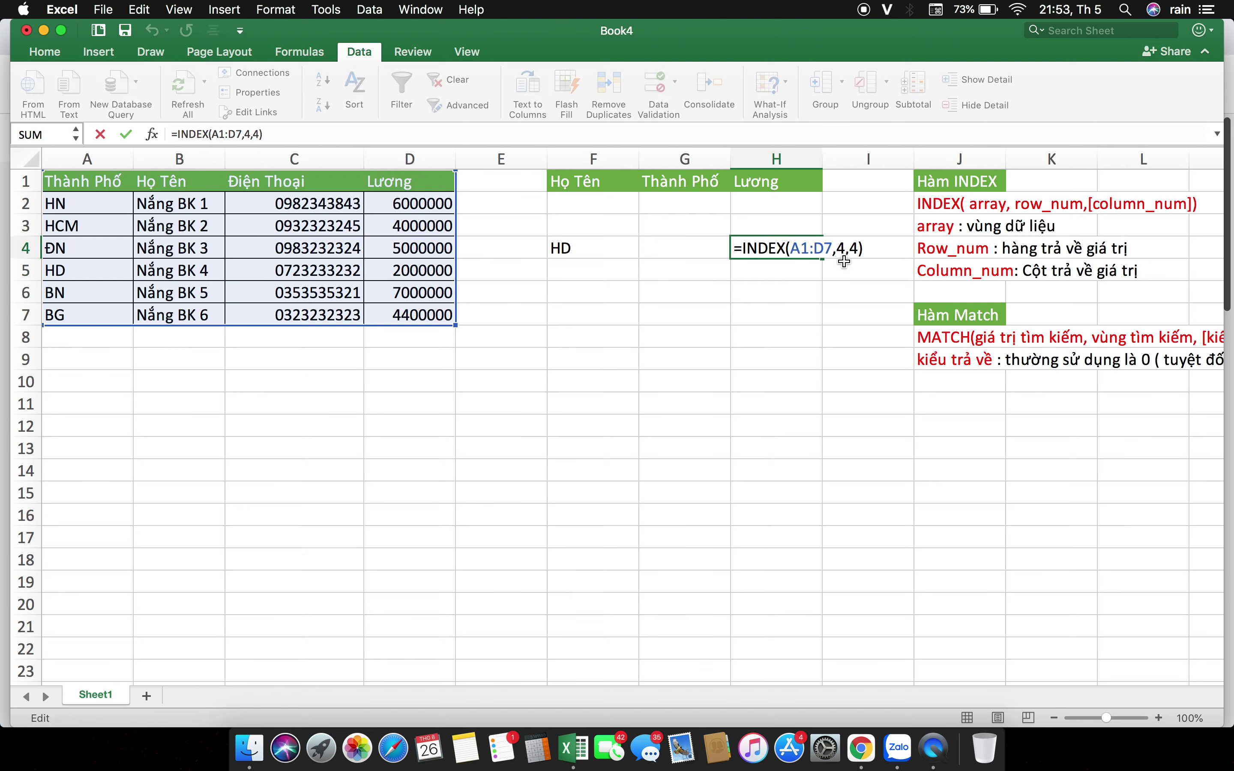
click(843, 248)
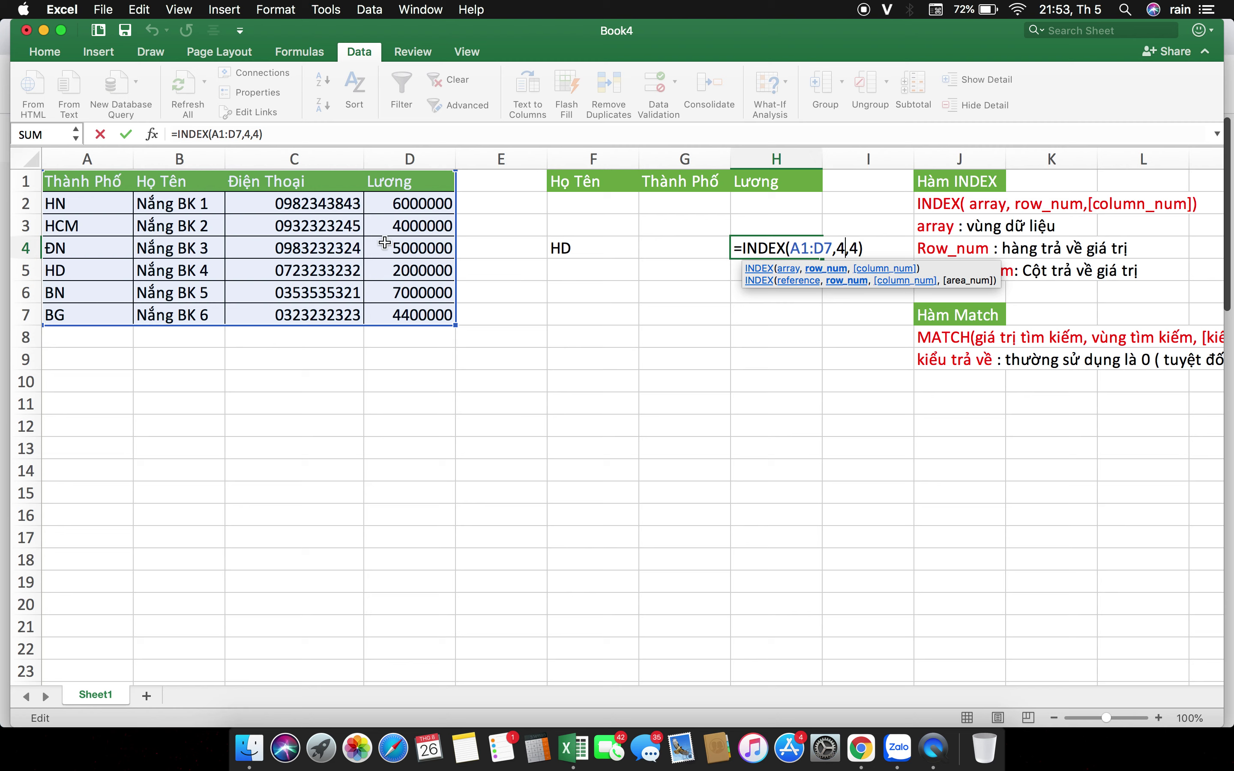
click(806, 248)
key(BackSpace)
text(2)
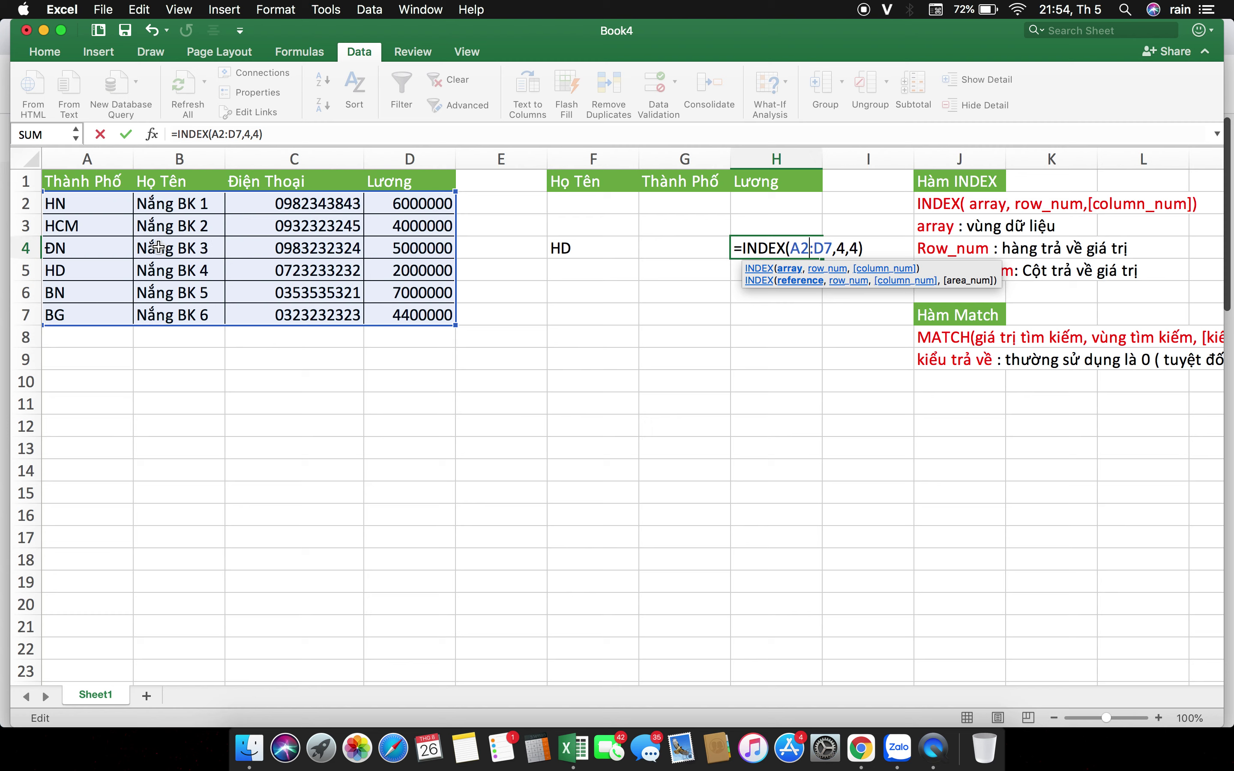
click(842, 248)
key(BackSpace)
text(3)
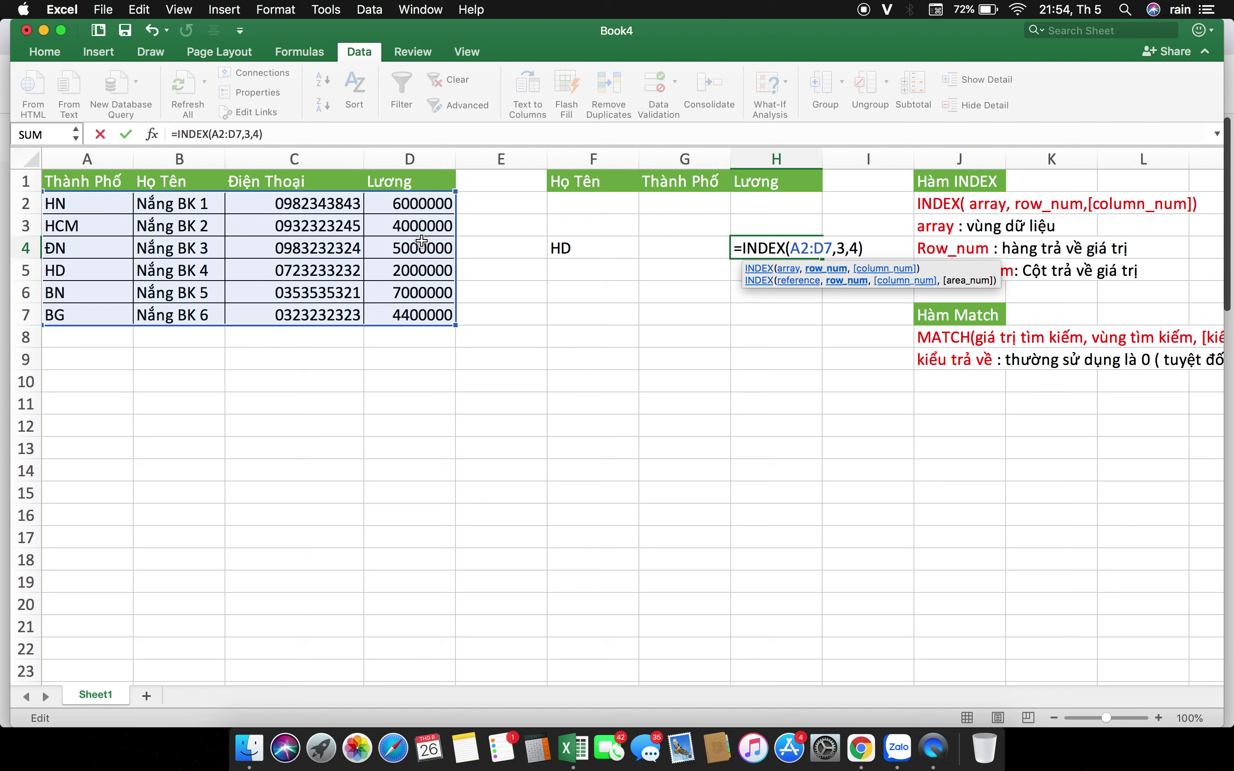
key(Return)
Revert H4's INDEX to range A1:D7 with row 4.
click(755, 251)
double_click(755, 251)
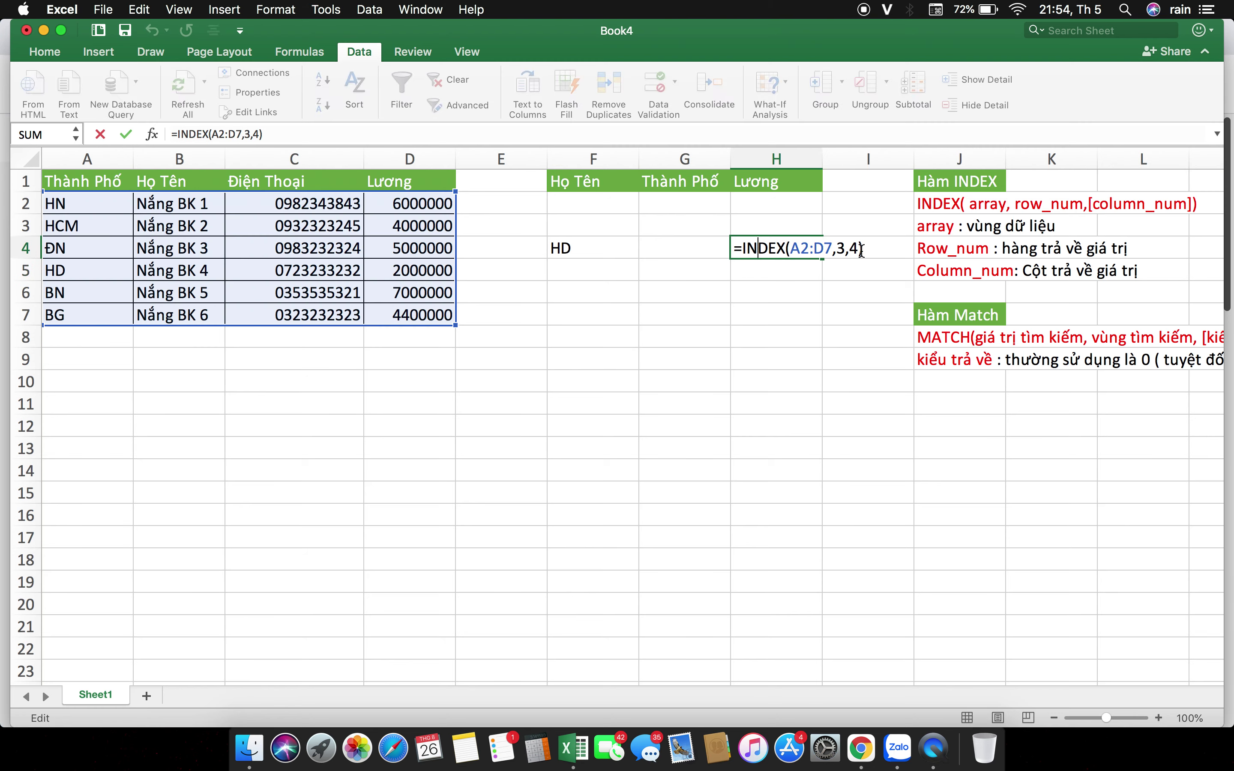
click(807, 249)
key(Delete)
text(1)
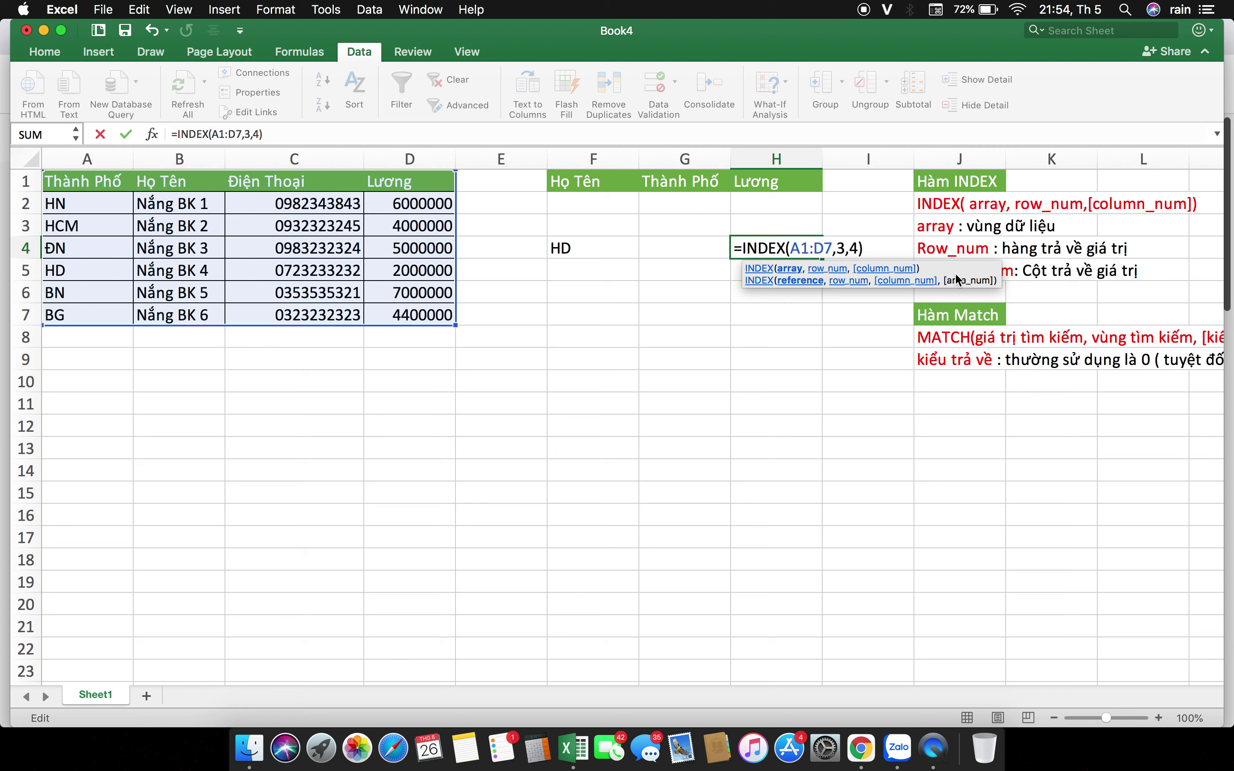
double_click(842, 248)
text(4)
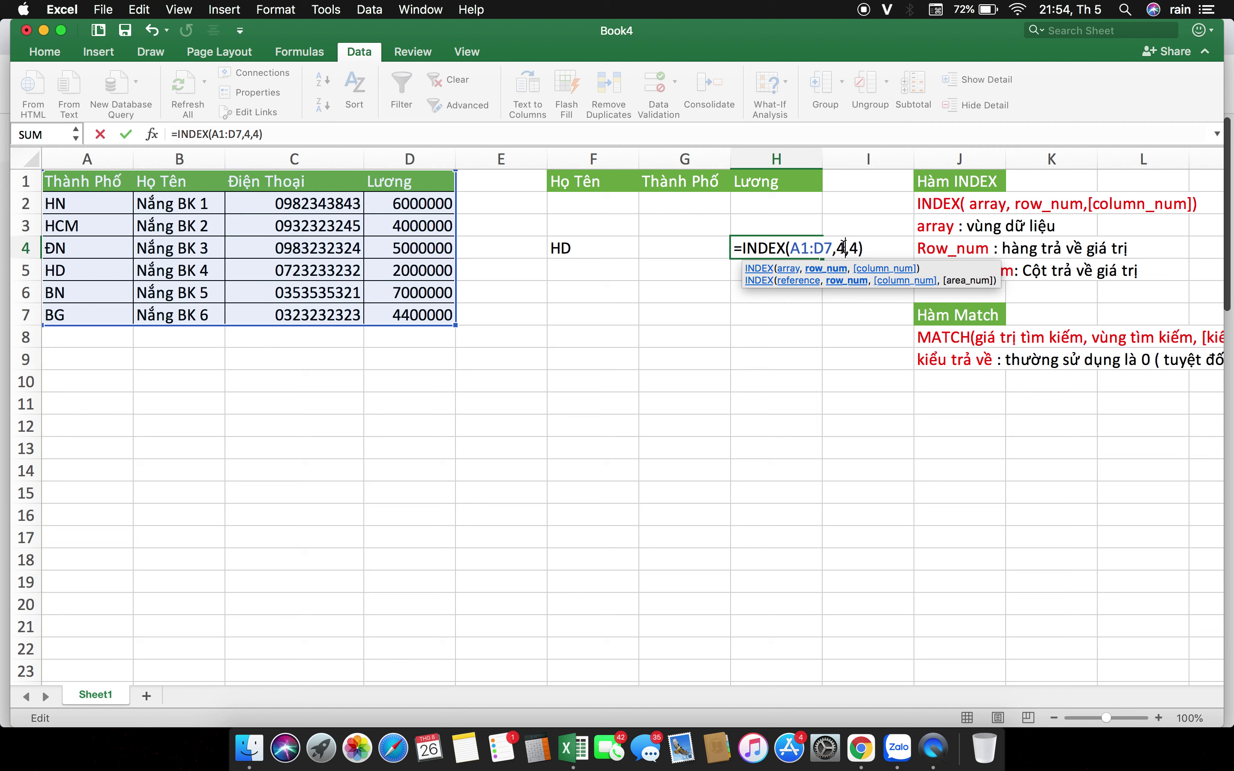
key(Return)
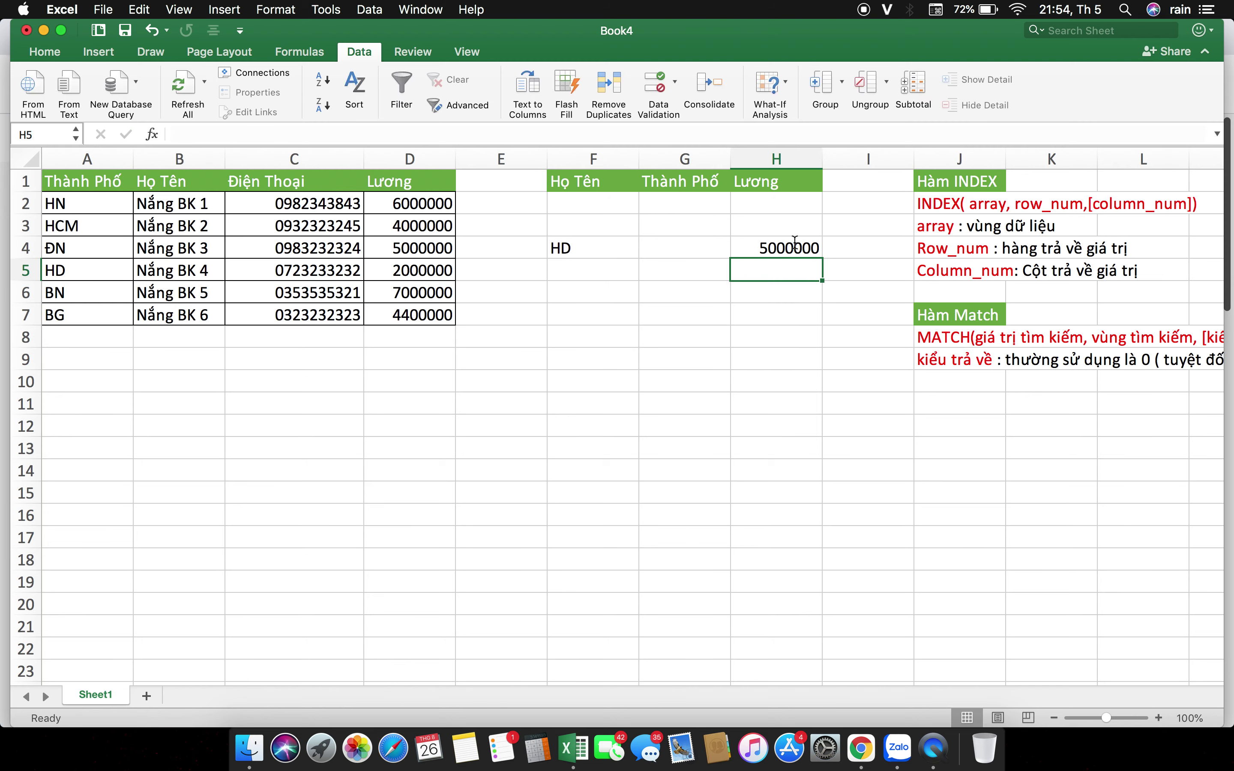
Re-examine H4's formula =INDEX(A1:D7,4,4) and recommit it unchanged.
click(792, 248)
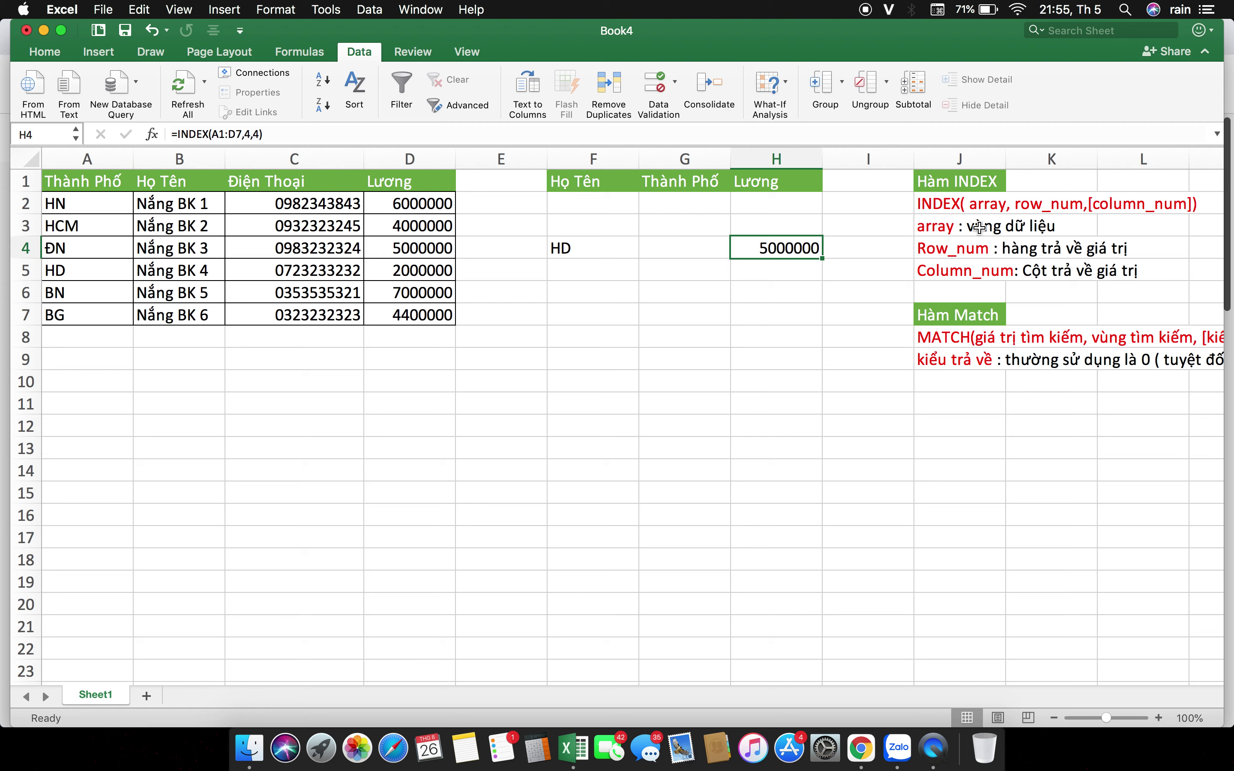
double_click(799, 248)
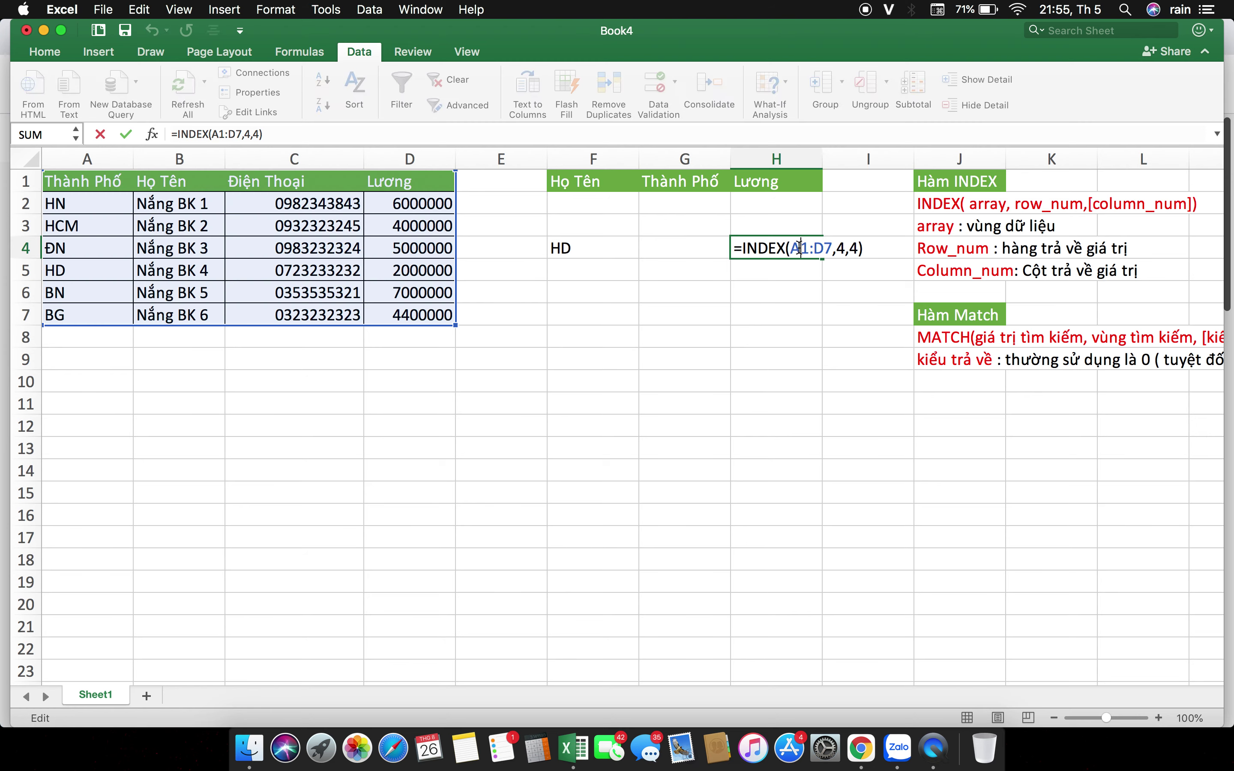
click(844, 248)
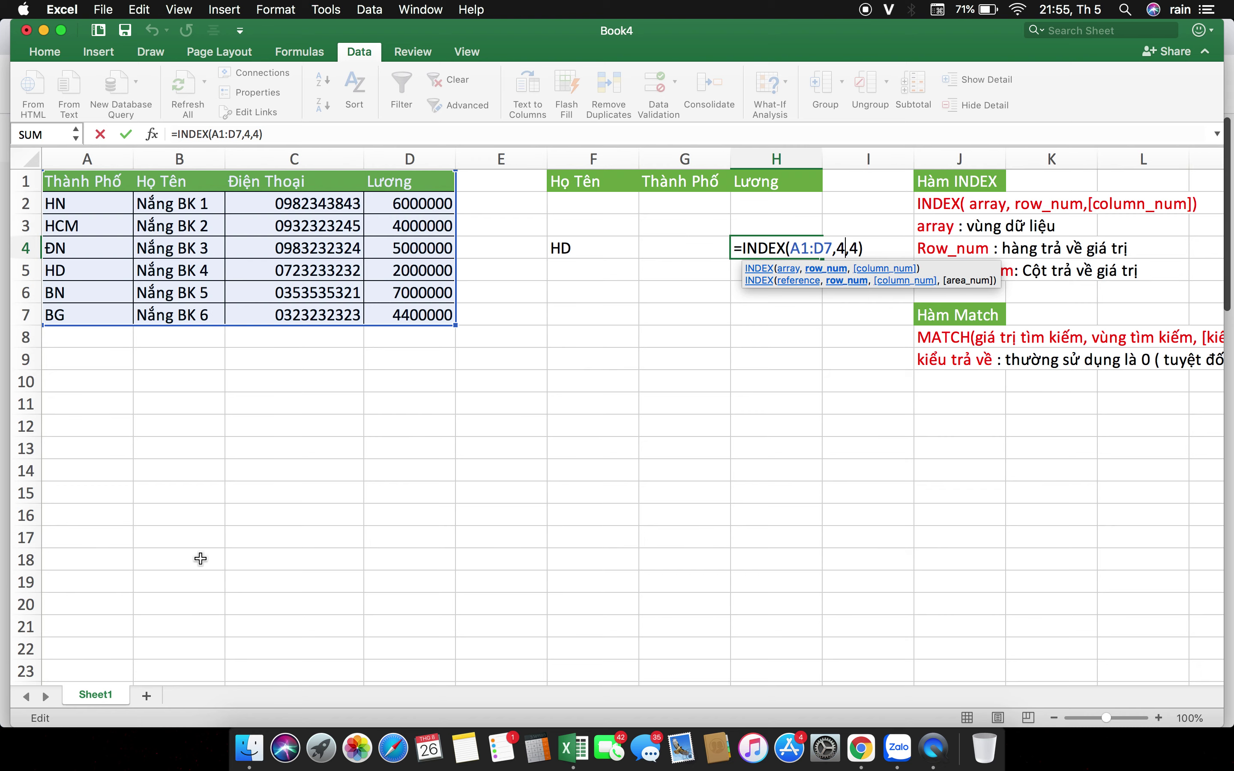
scroll(200, 559, down, 5)
scroll(200, 559, up, 5)
scroll(201, 559, down, 3)
scroll(201, 559, up, 4)
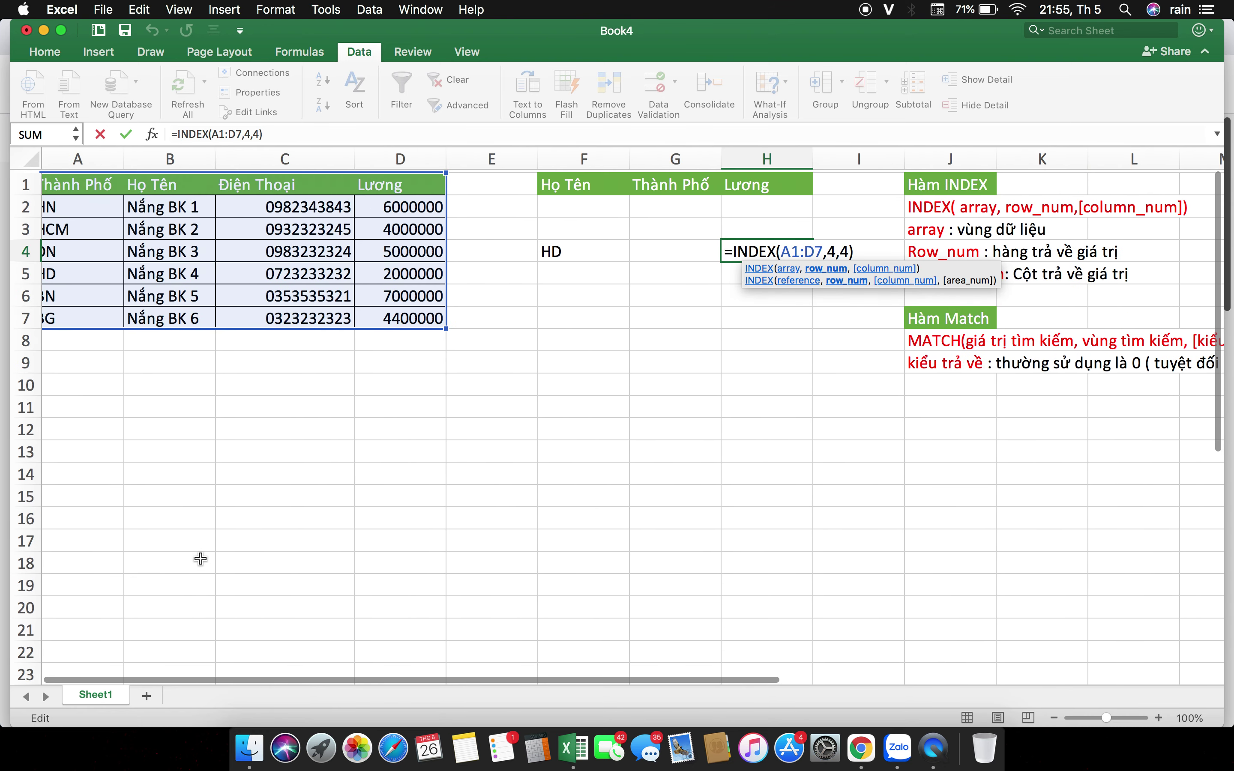
scroll(201, 559, down, 5)
scroll(200, 559, up, 5)
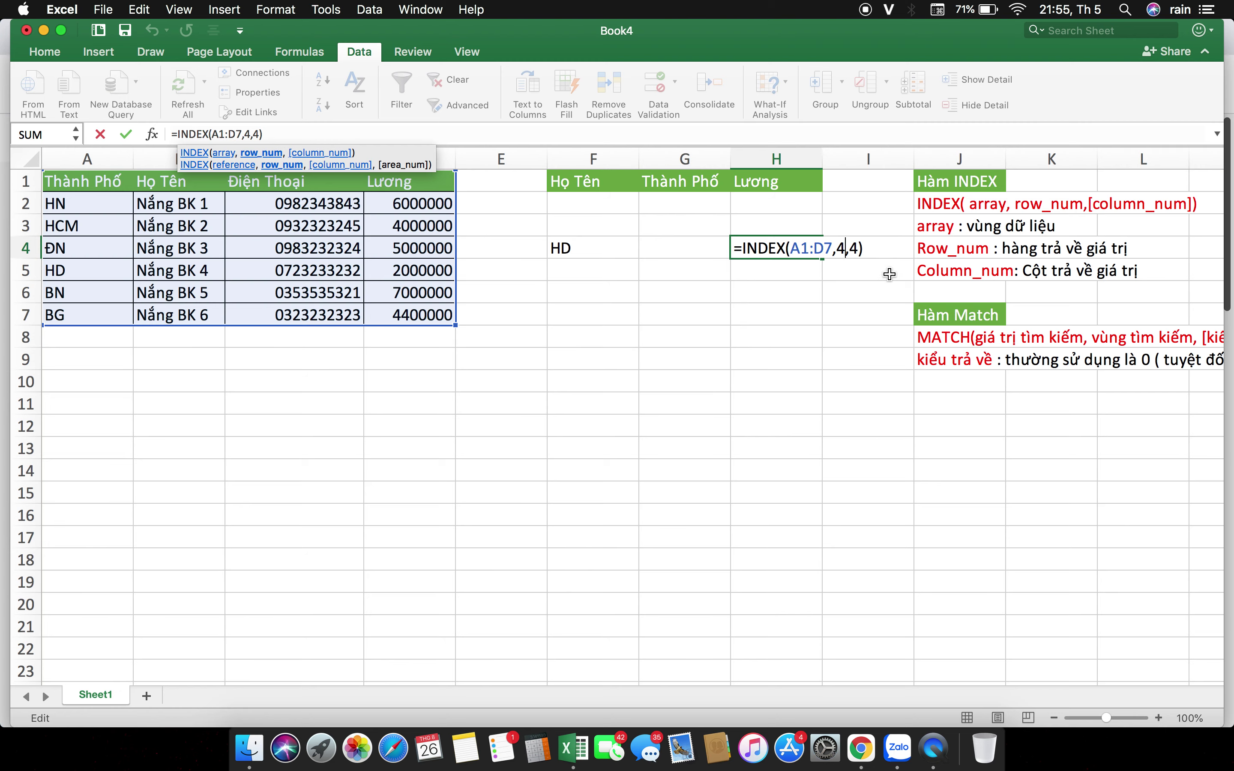
key(Return)
click(991, 317)
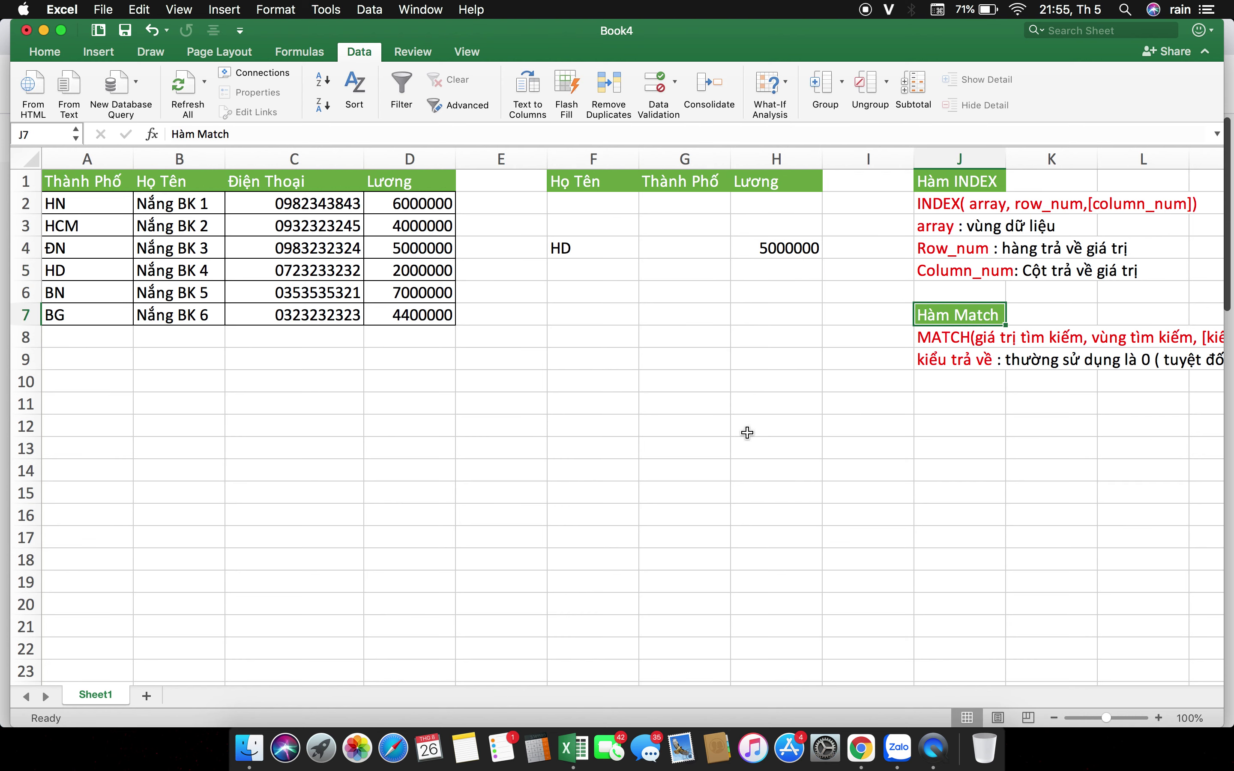
scroll(578, 433, right, 2)
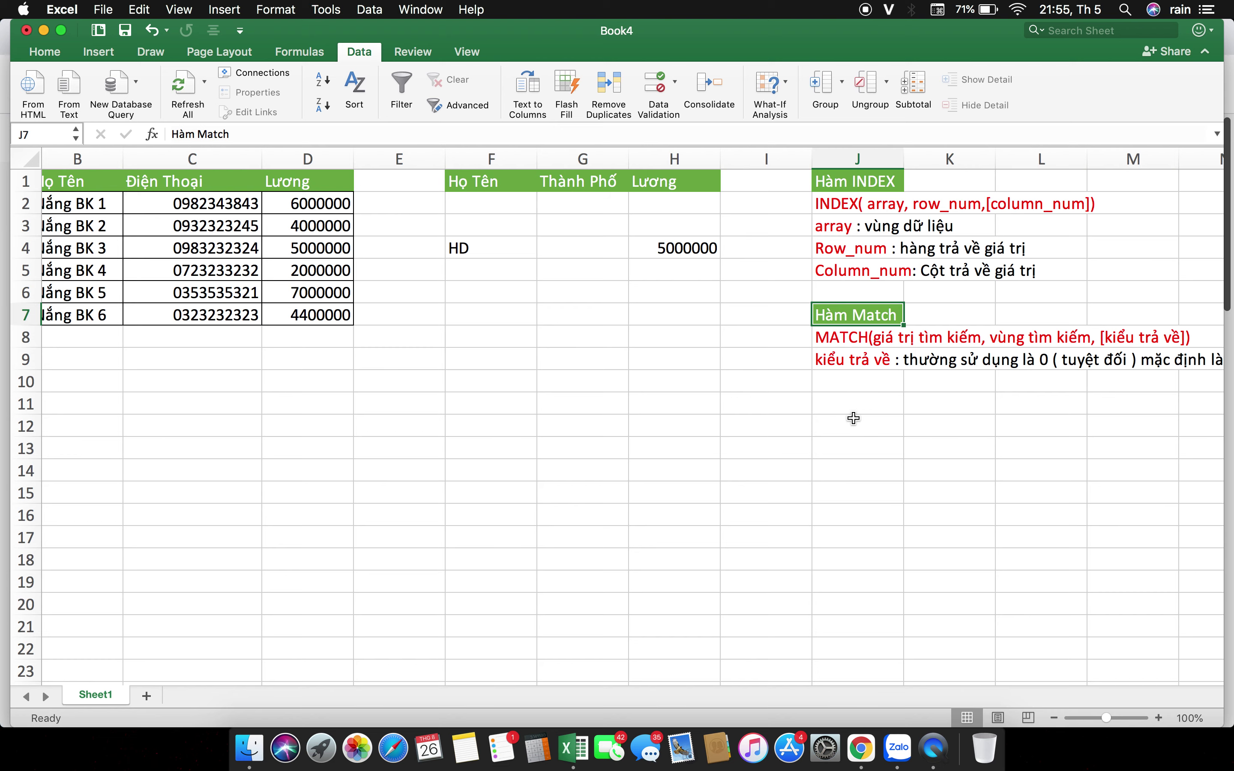
scroll(854, 418, left, 2)
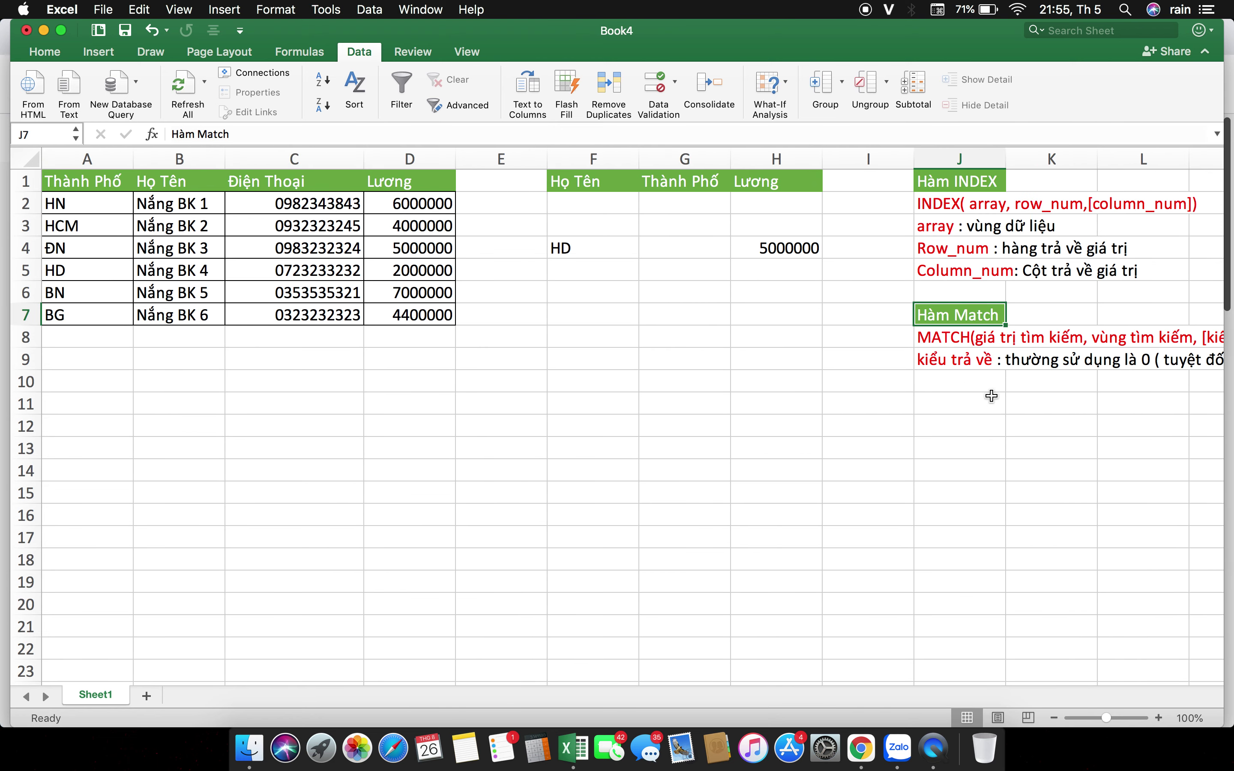
scroll(685, 343, right, 2)
scroll(685, 343, right, 2)
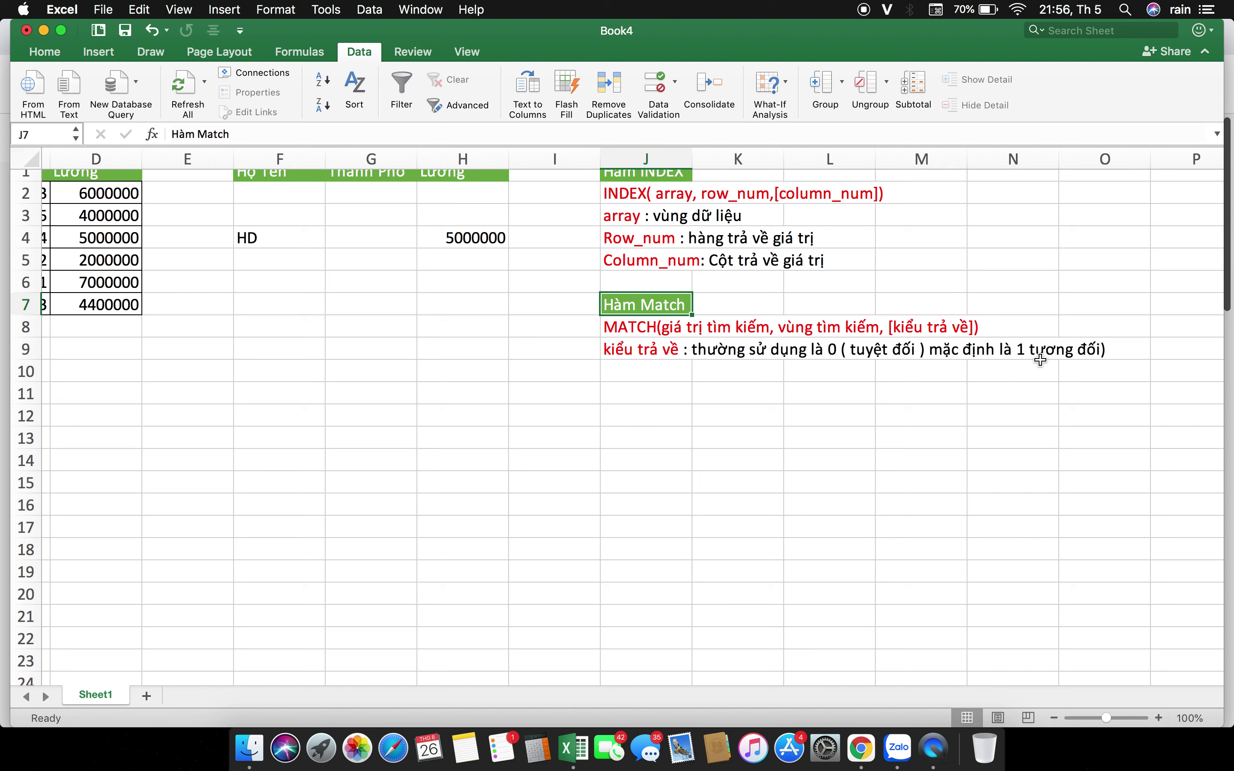
click(630, 334)
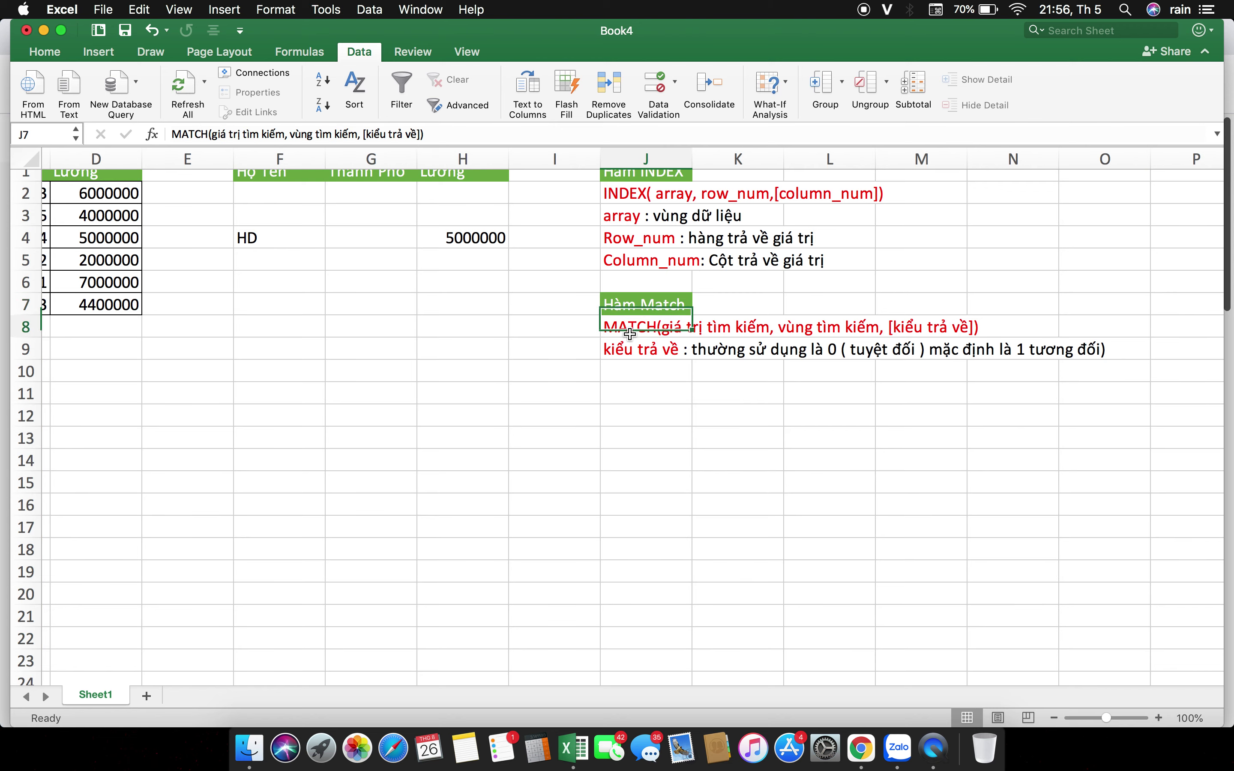
click(837, 352)
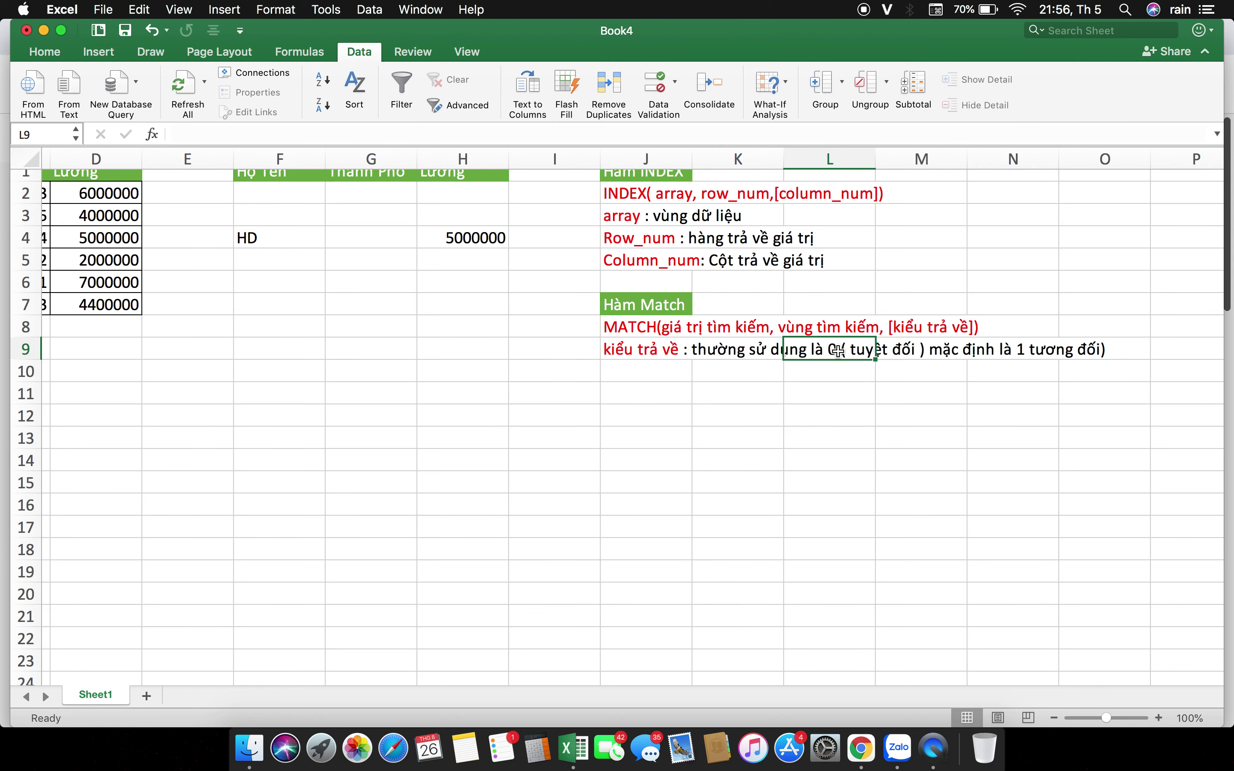
scroll(758, 365, left, 3)
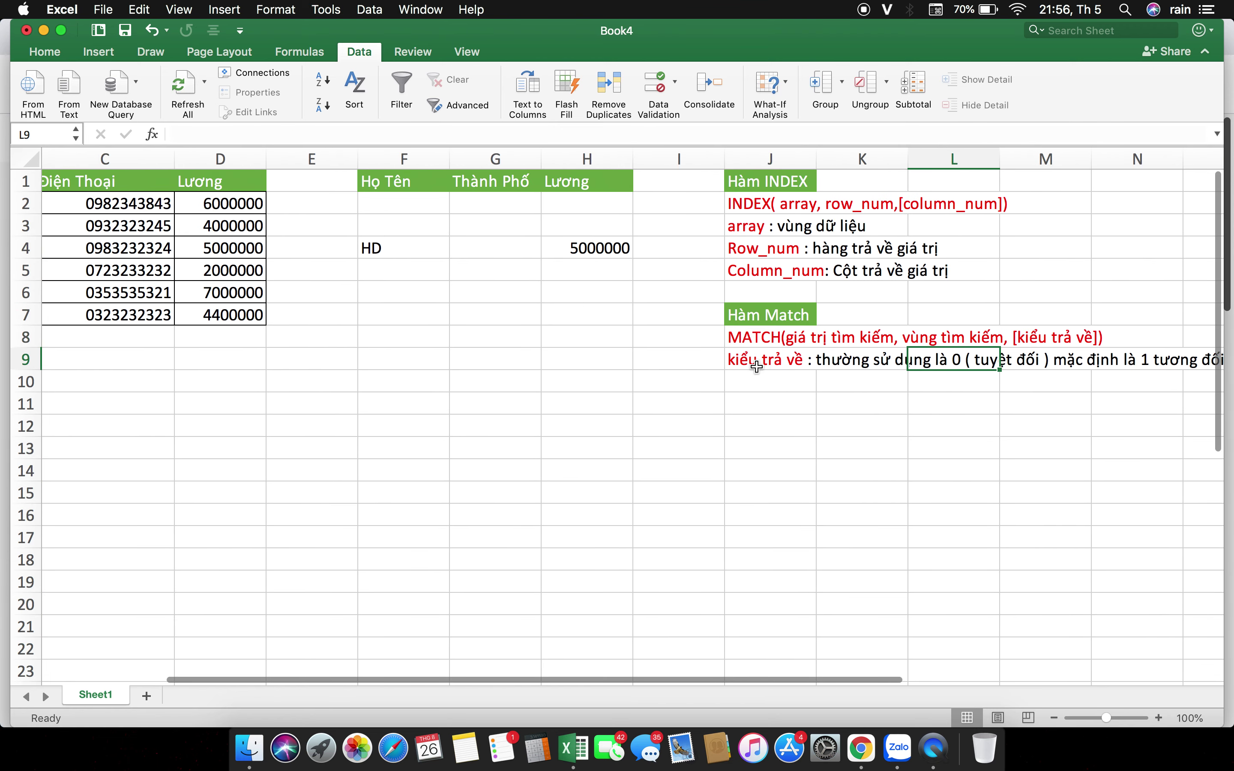
Begin =MATCH("Nắng BK 4", in F7 with the quoted name as lookup value.
click(403, 317)
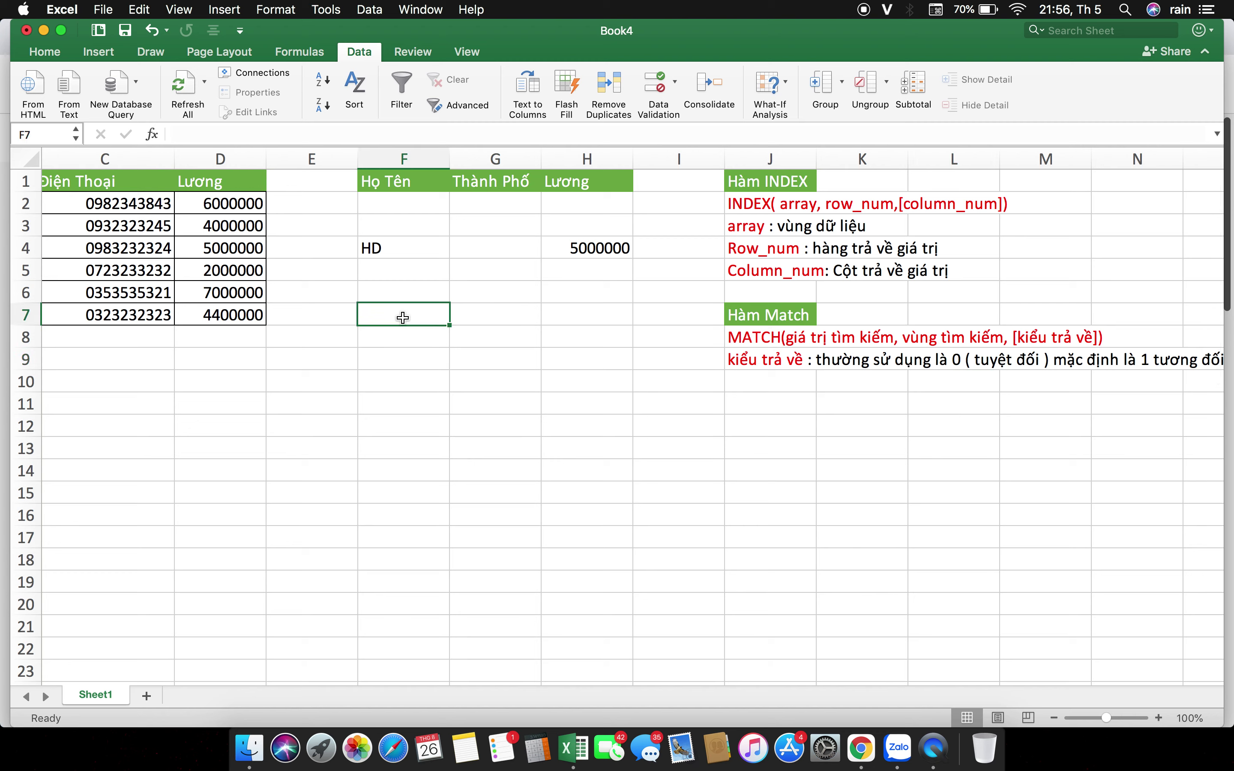
text(=match()
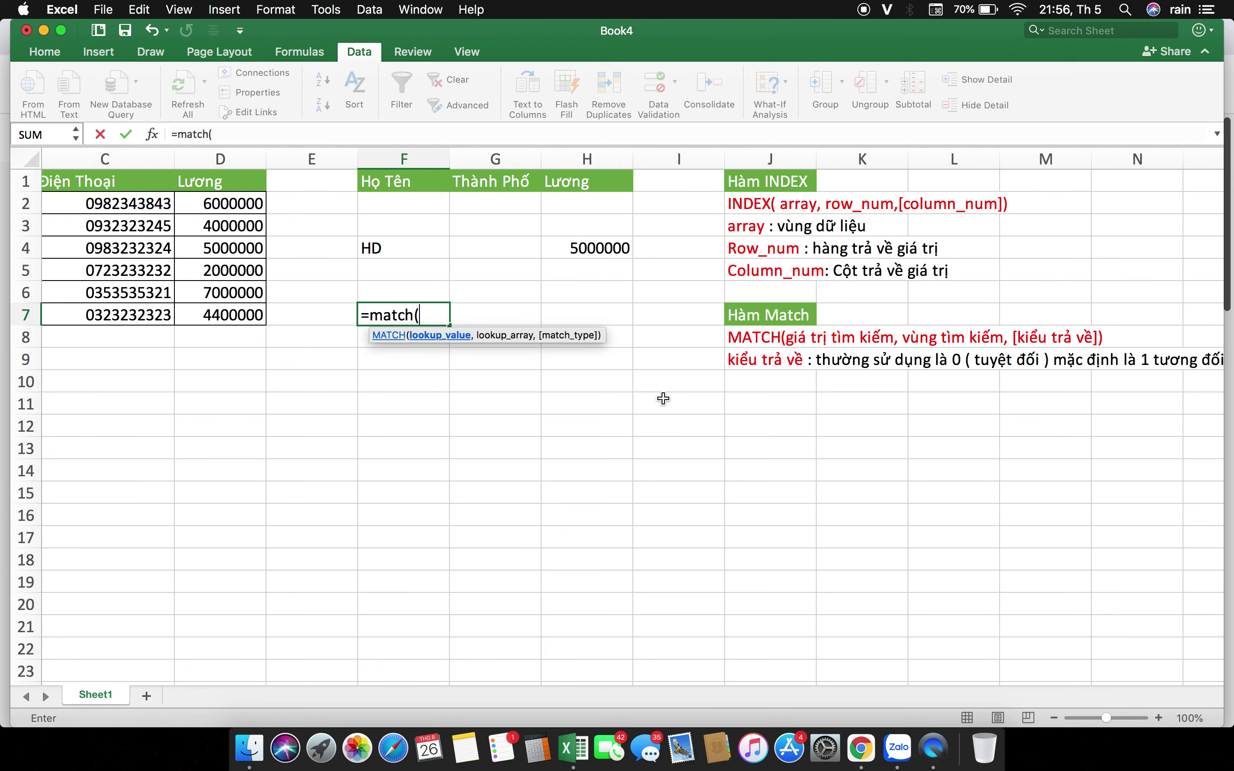
scroll(766, 504, left, 3)
scroll(767, 509, right, 2)
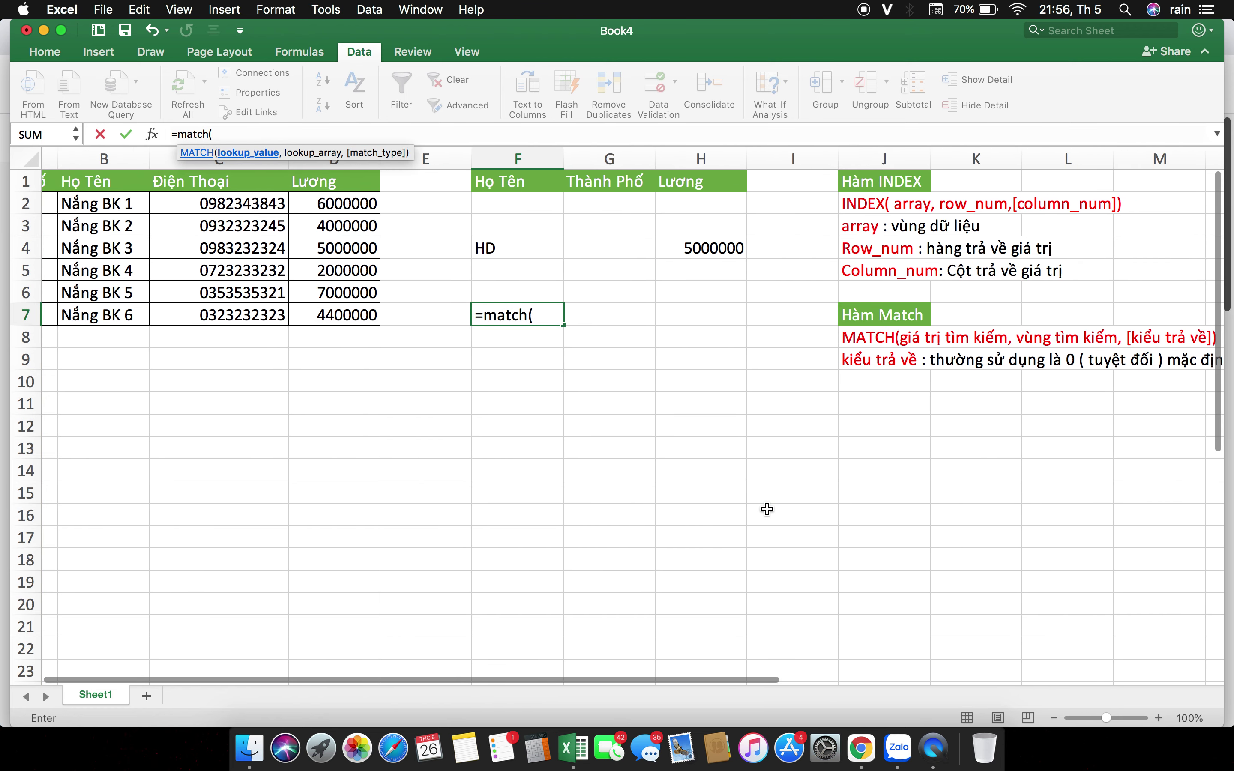
scroll(767, 509, left, 2)
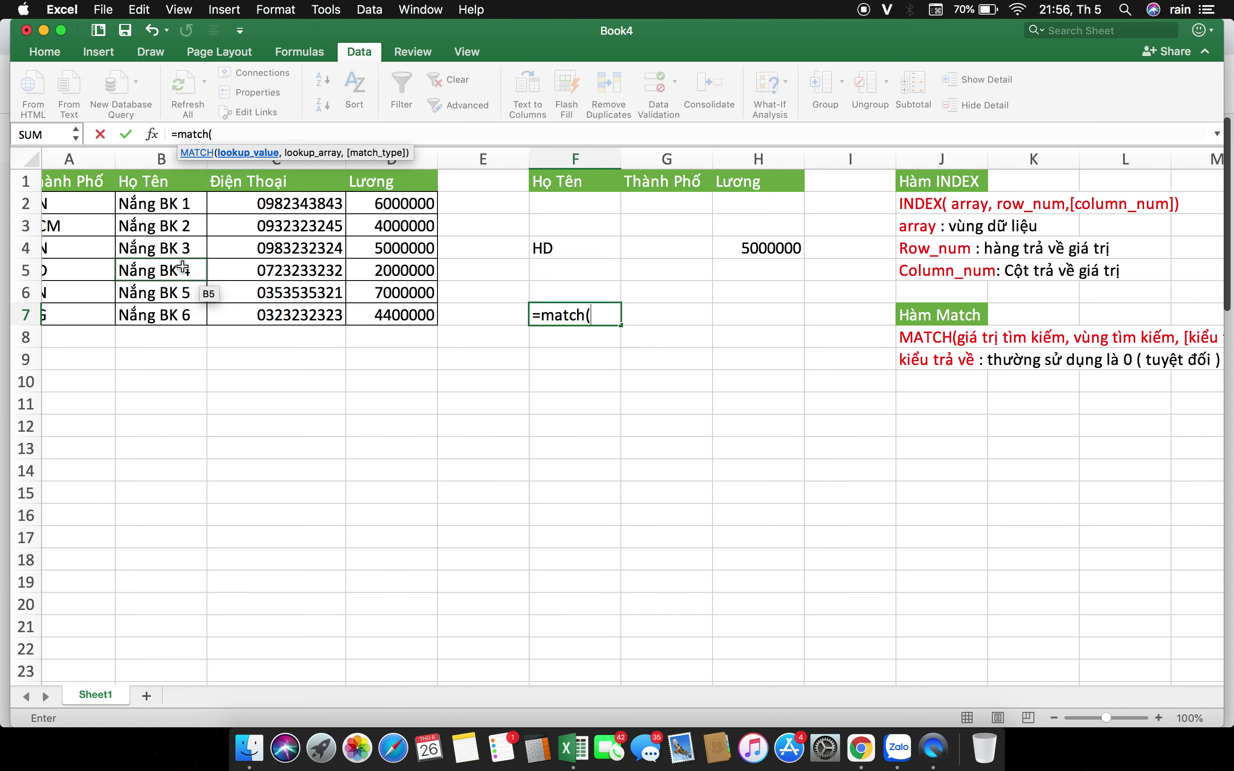
scroll(182, 266, left, 1)
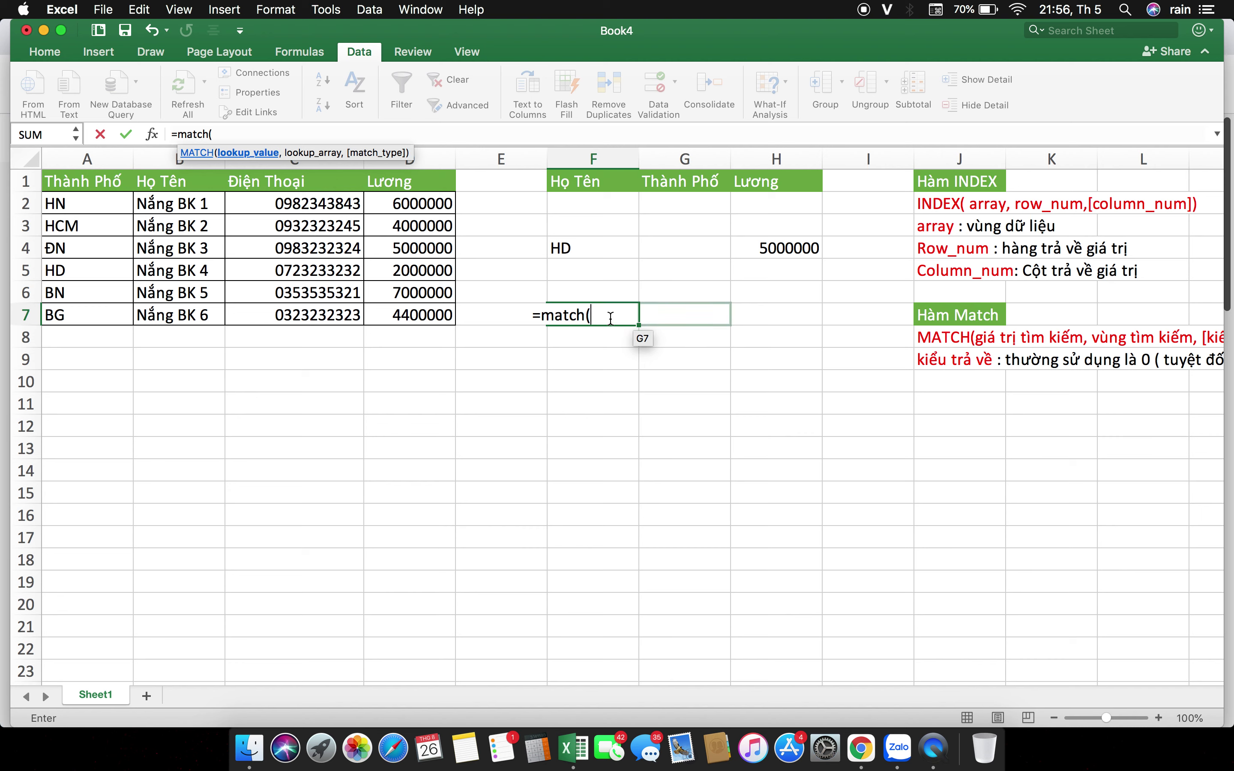
text(")
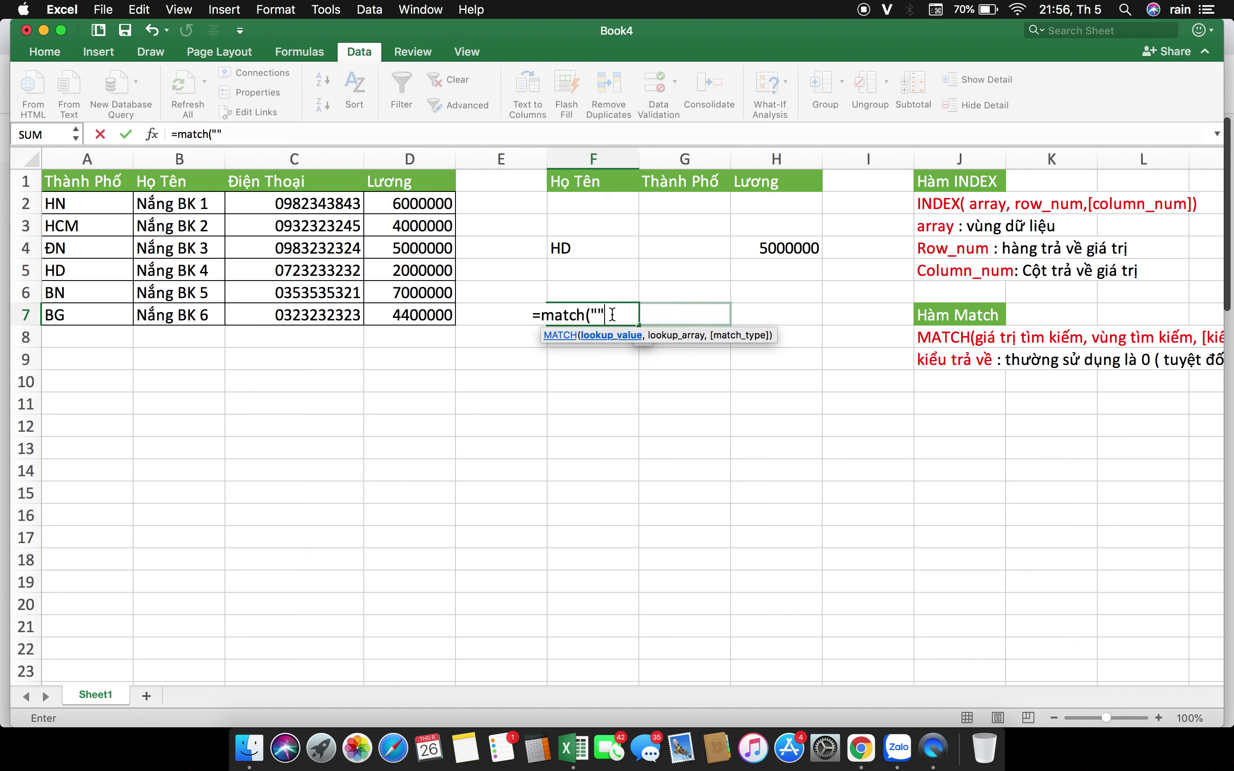
text(NĂNG)
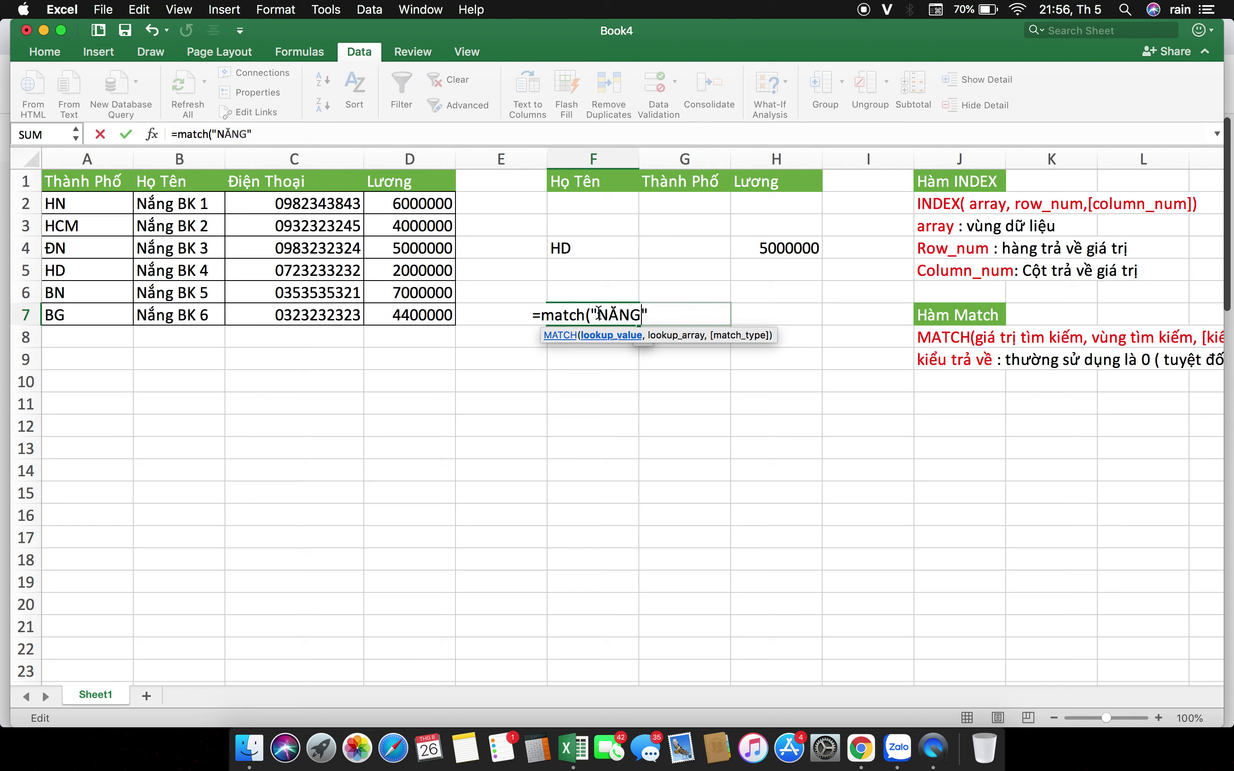
key(BackSpace)
key(BackSpace)
key(BackSpace)
text(ắng BK )
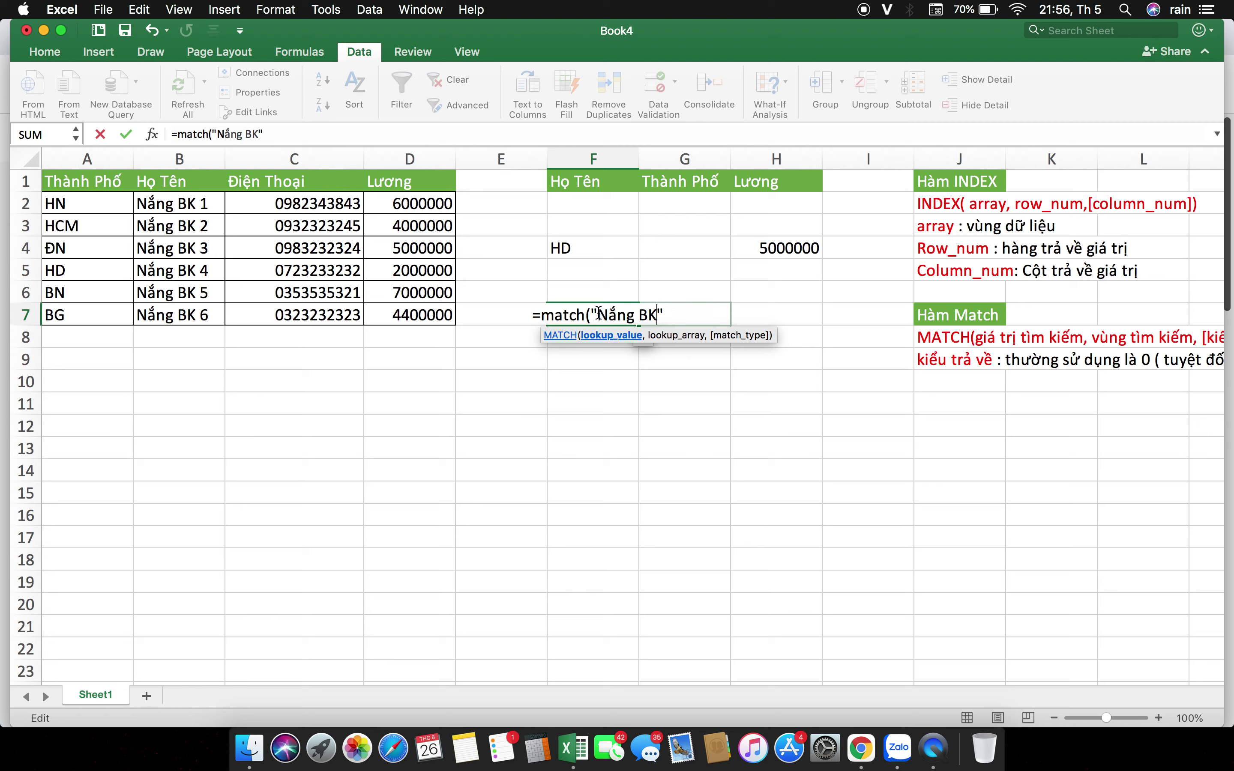
text(4)
click(691, 313)
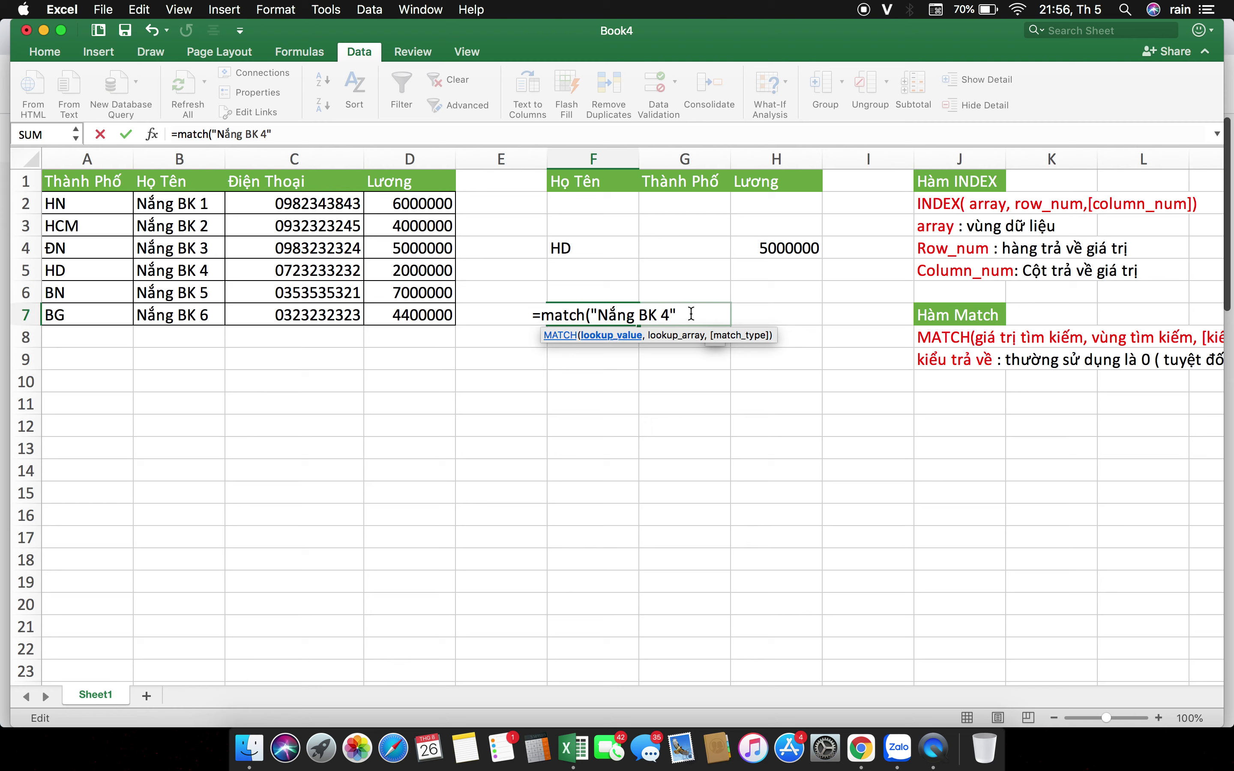
text(,)
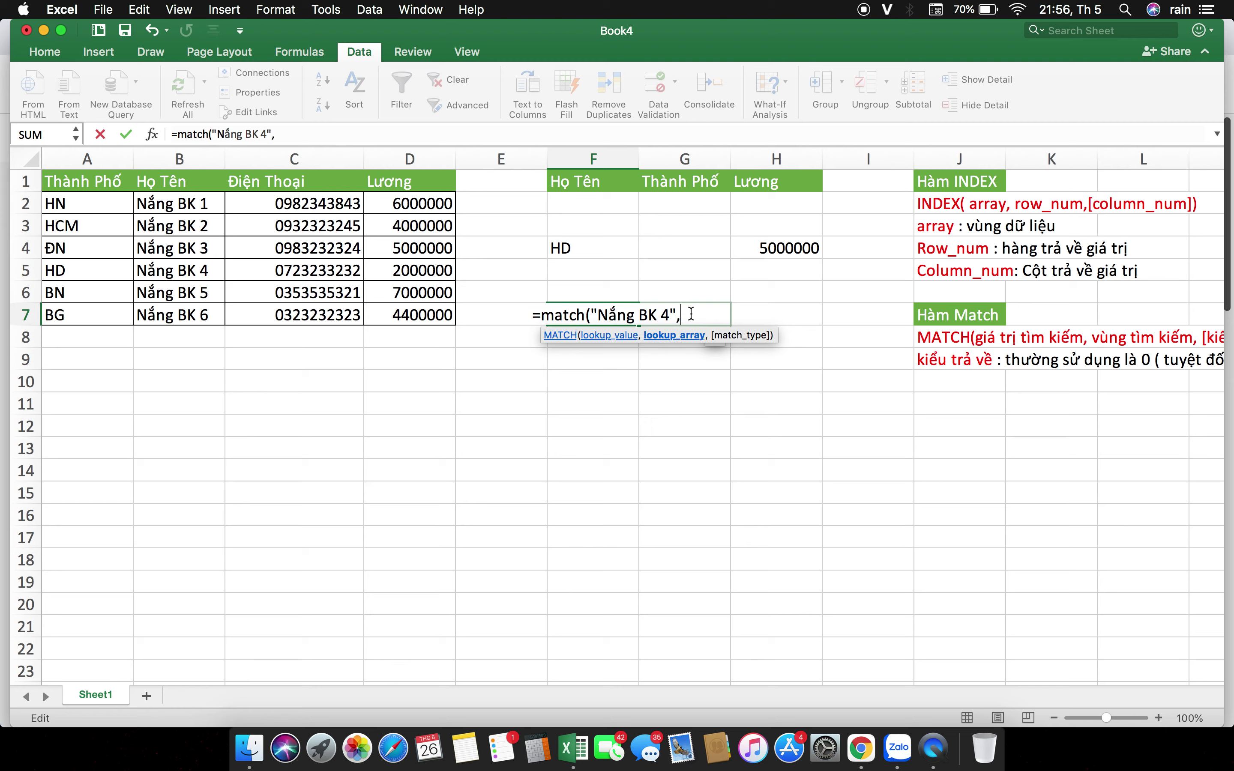
drag(678, 315, 588, 314)
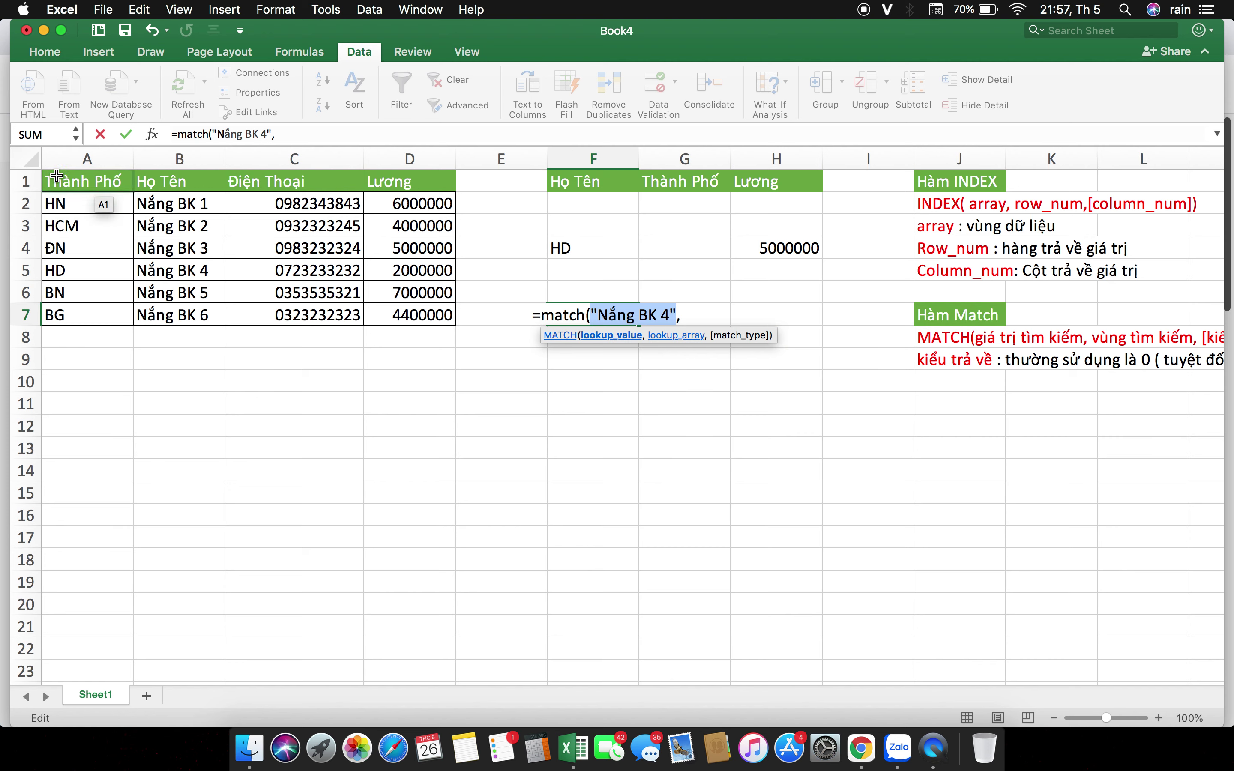
Drop the A1:D7 range and re-enter the quoted lookup name in F7's MATCH.
drag(57, 177, 400, 312)
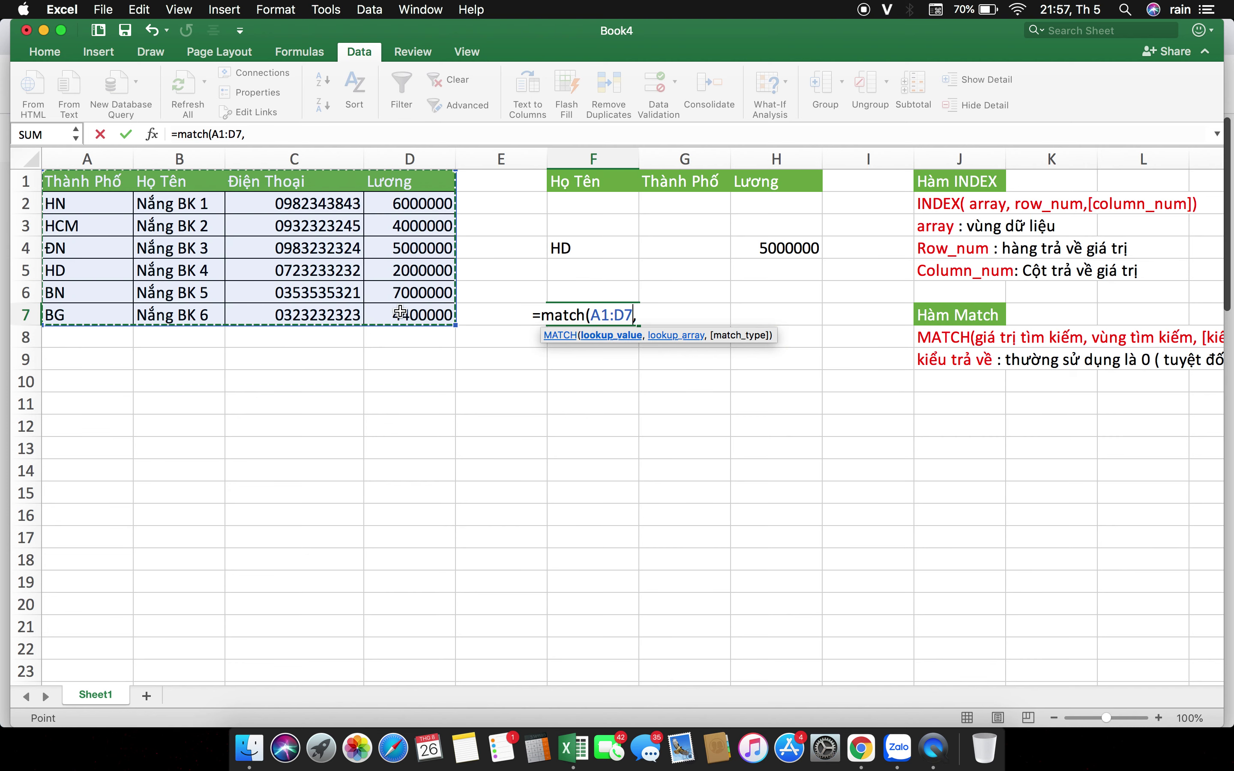
text(,)
key(BackSpace)
key(BackSpace)
key(BackSpace)
key(BackSpace)
key(BackSpace)
key(BackSpace)
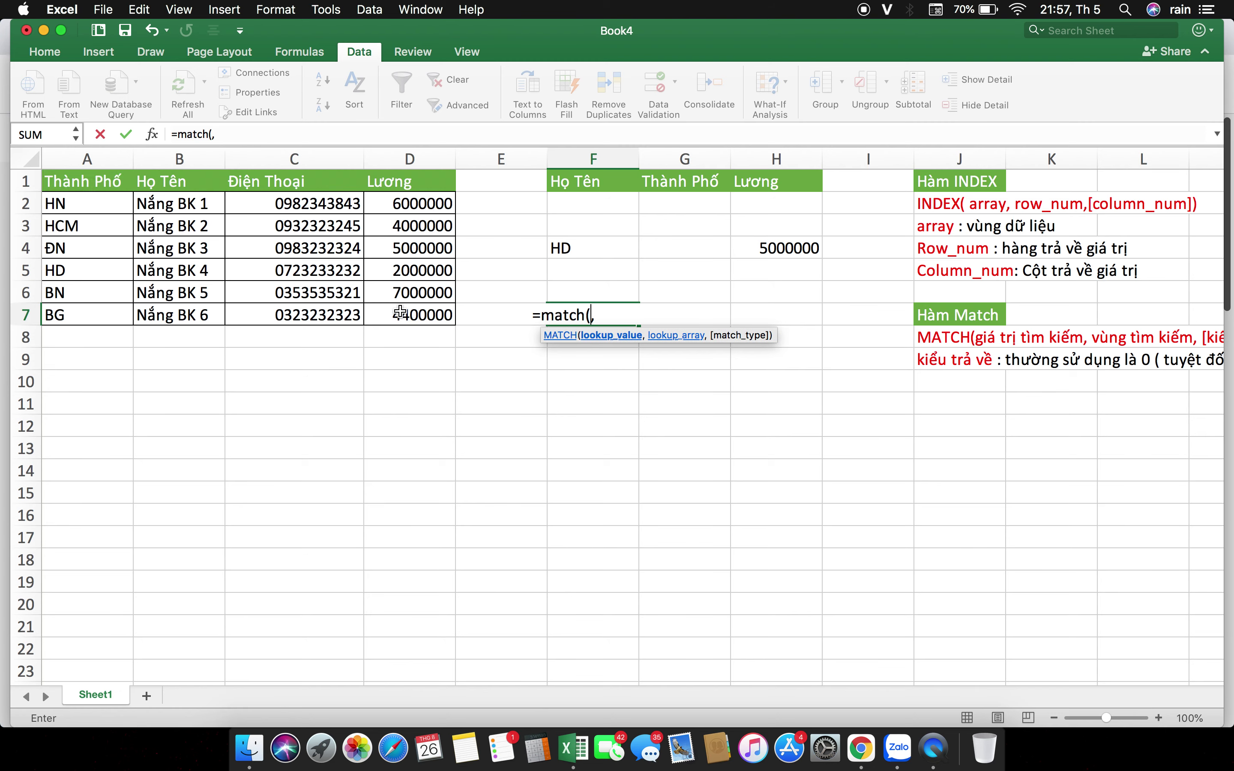
text("")
click(600, 315)
text(Năng)
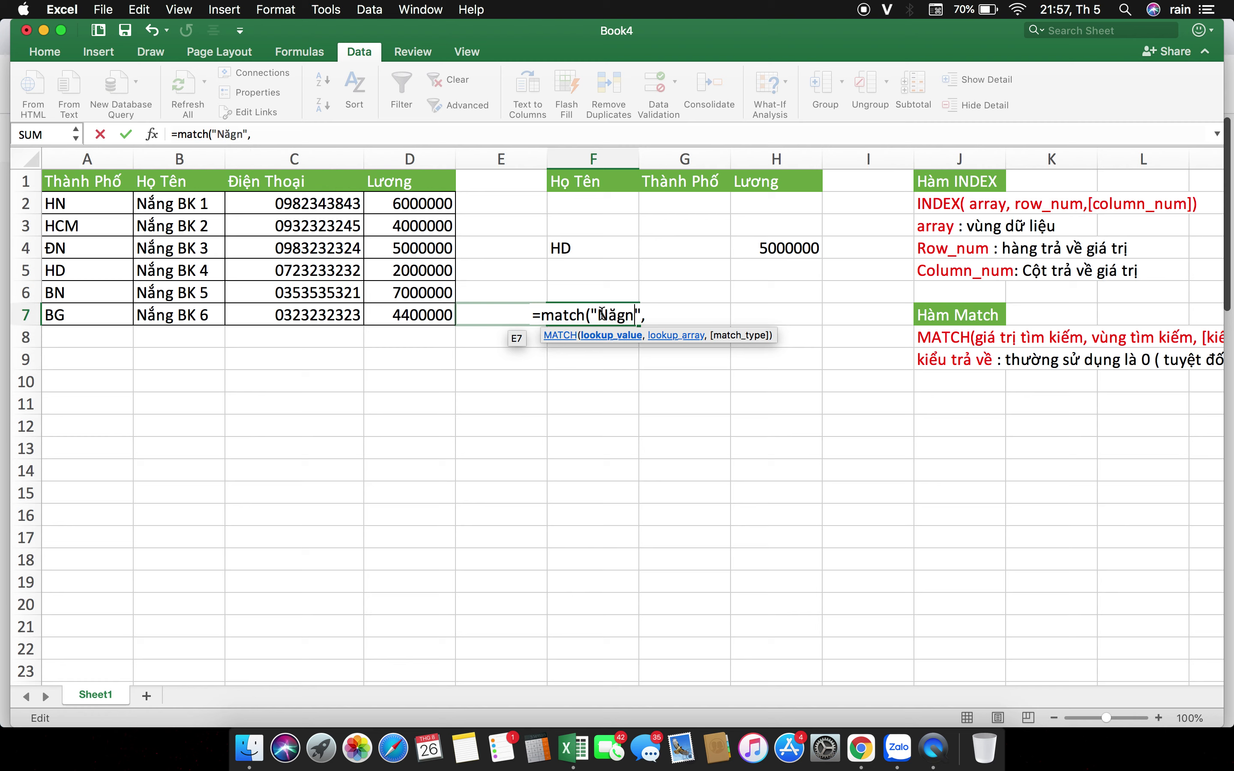
text( BK 3)
click(709, 315)
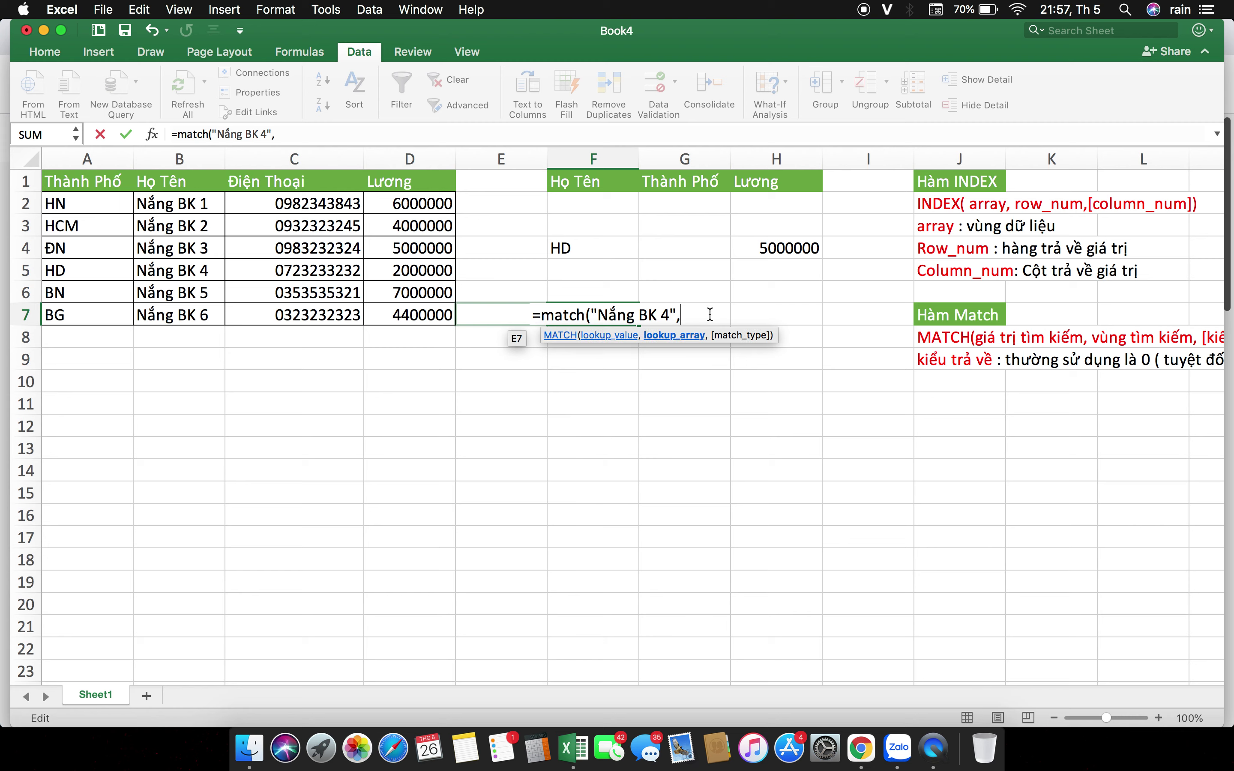
Finish the MATCH with lookup range B1:B7 and match type 0.
click(71, 177)
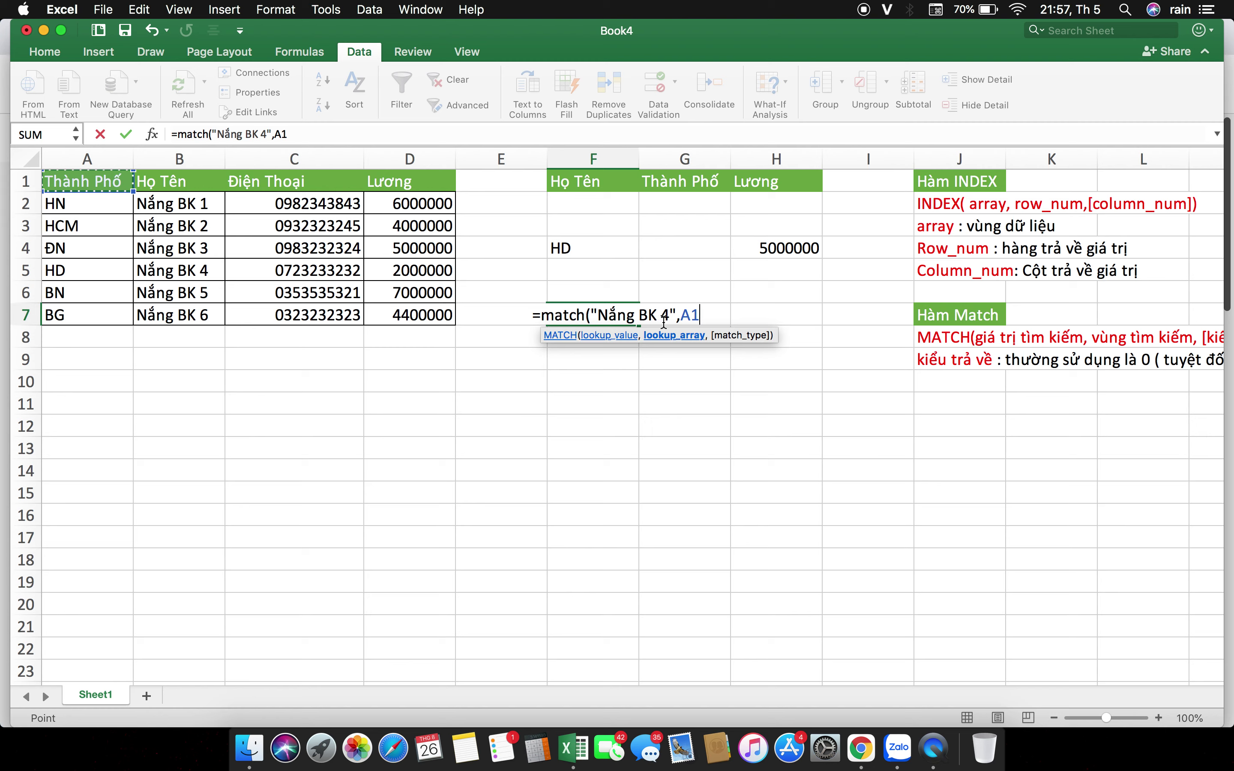
drag(193, 182, 193, 317)
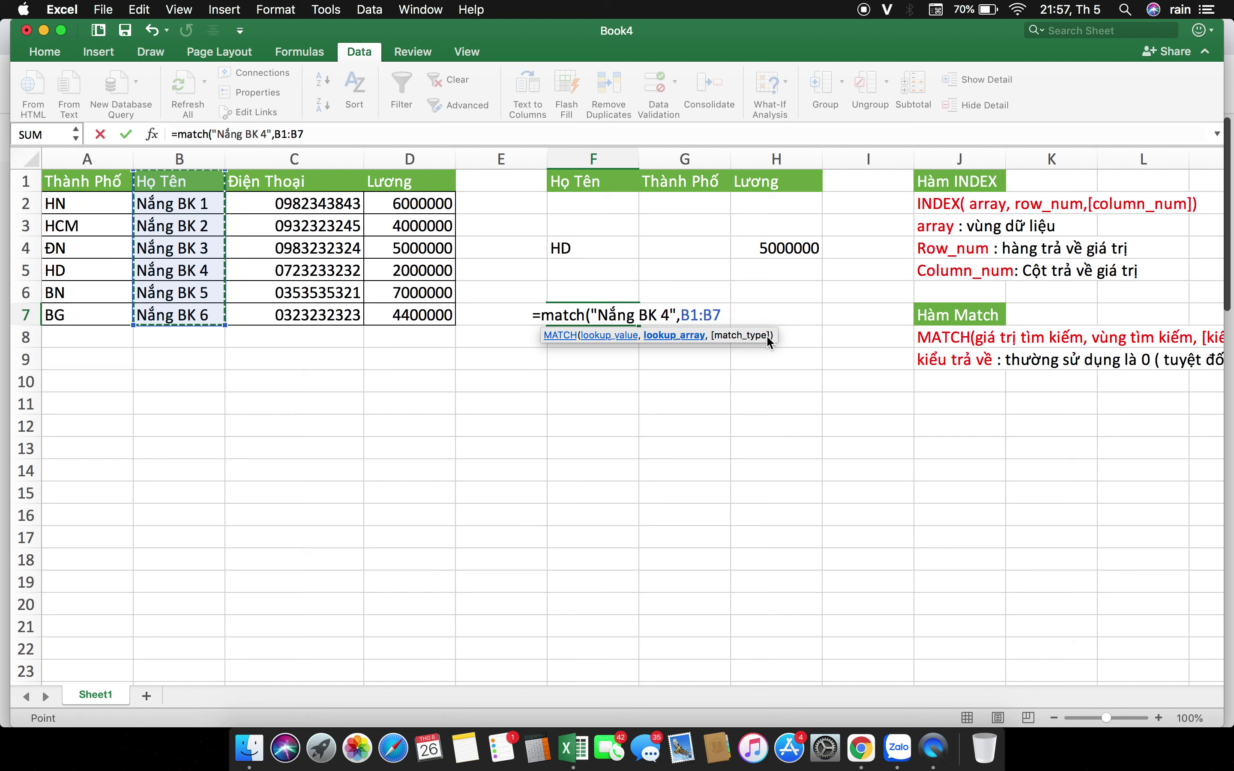
text(,)
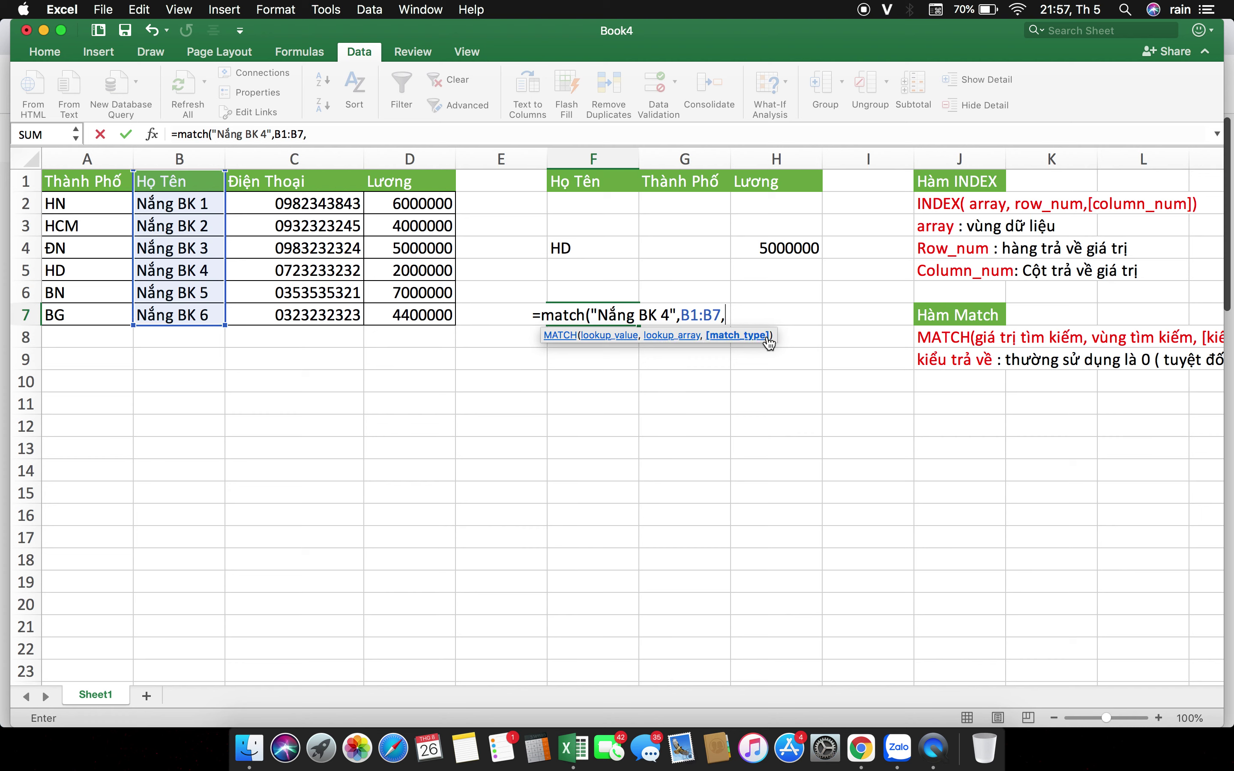
scroll(1146, 396, right, 2)
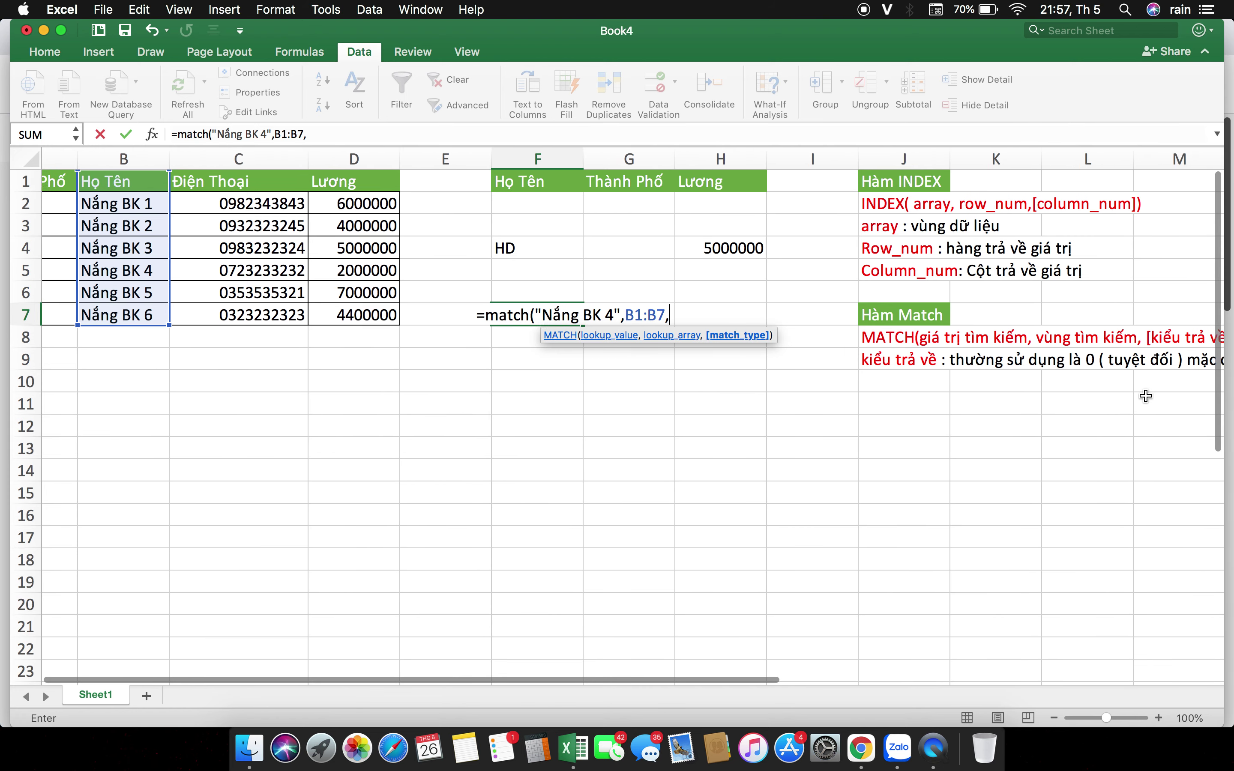
scroll(739, 306, left, 1)
text(0)
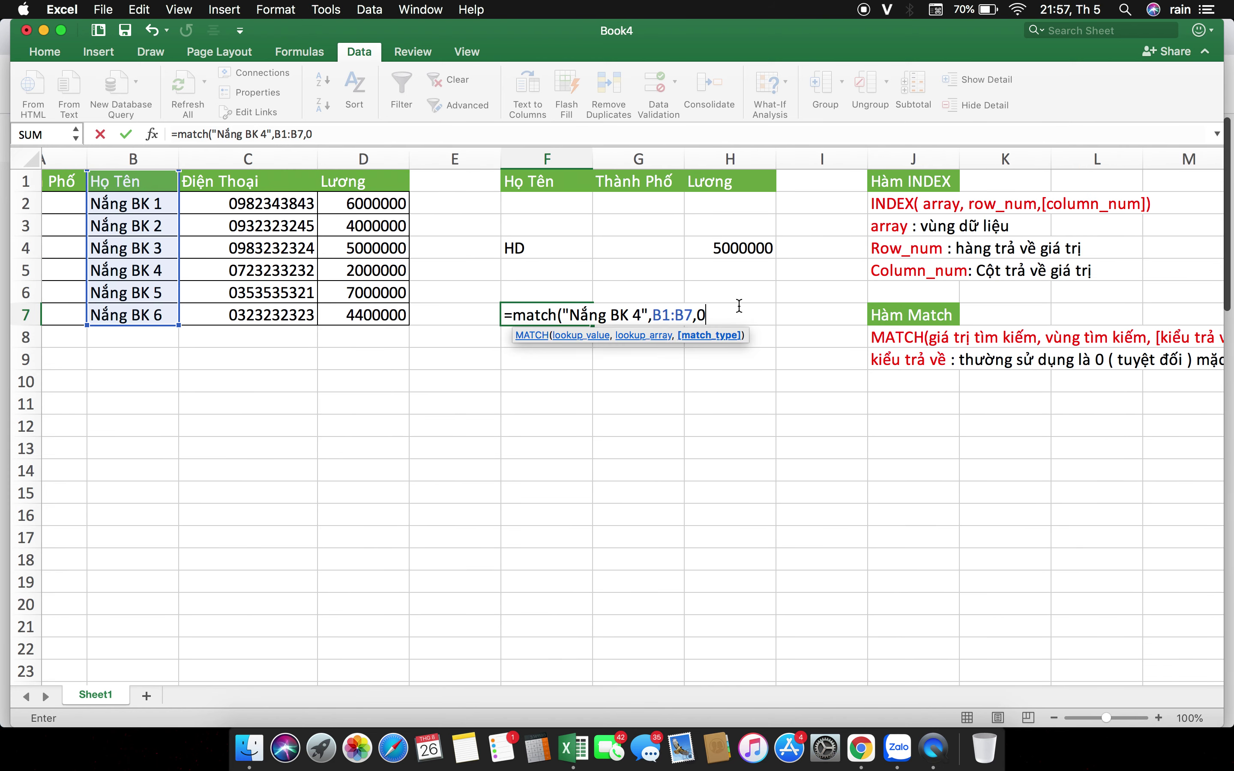
text())
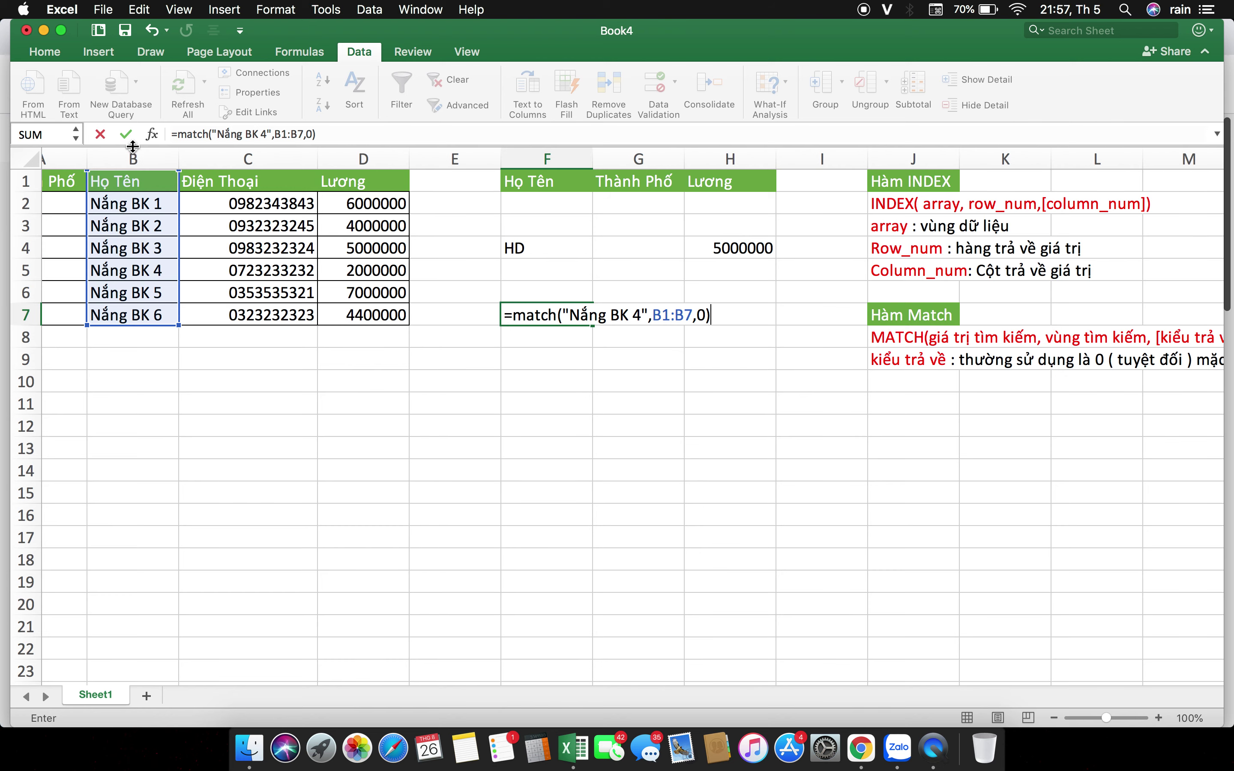
scroll(479, 337, left, 2)
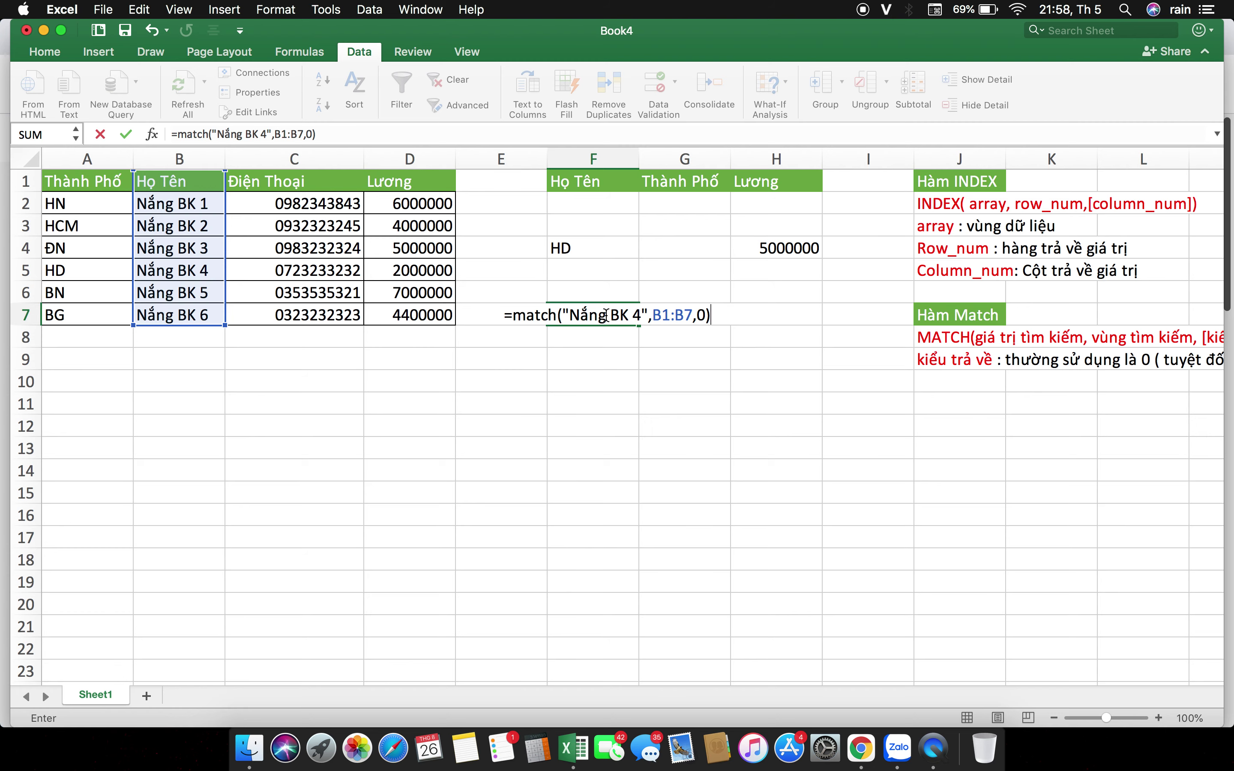
key(Return)
Inspect H4's INDEX formula and recommit it unchanged.
click(618, 316)
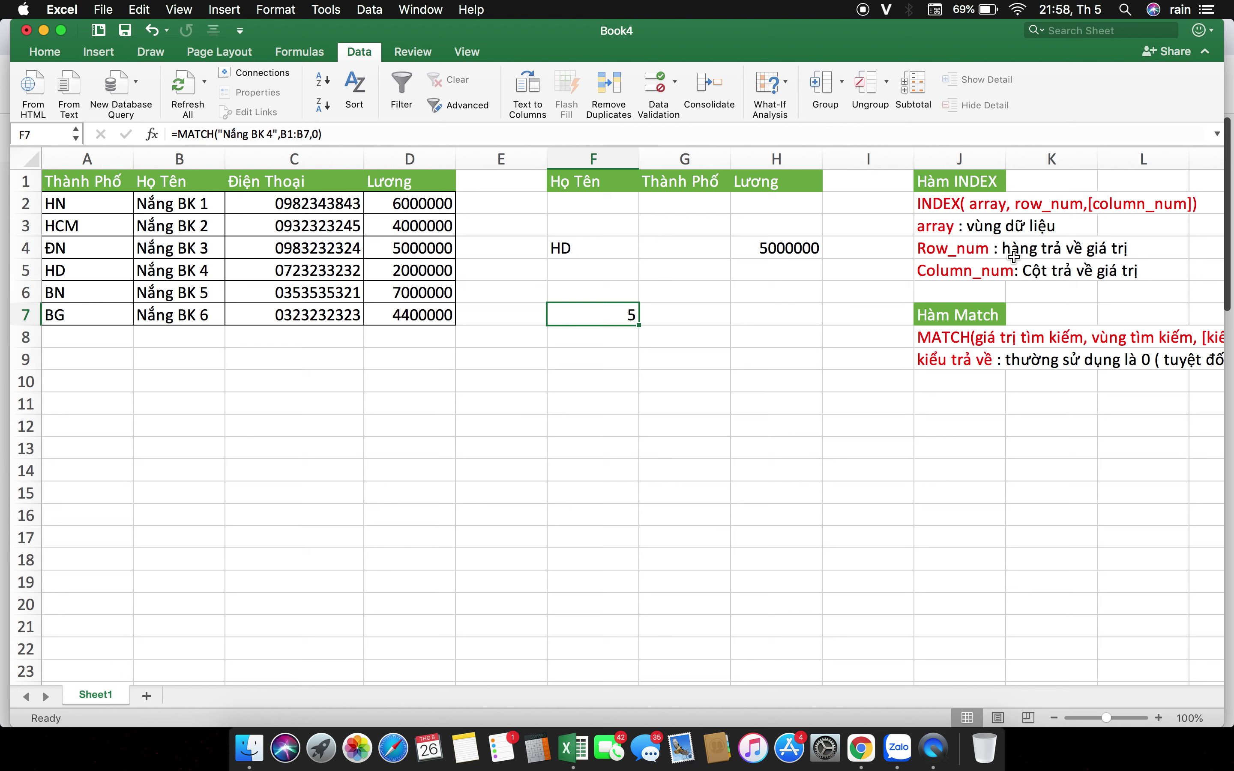
double_click(783, 252)
double_click(841, 248)
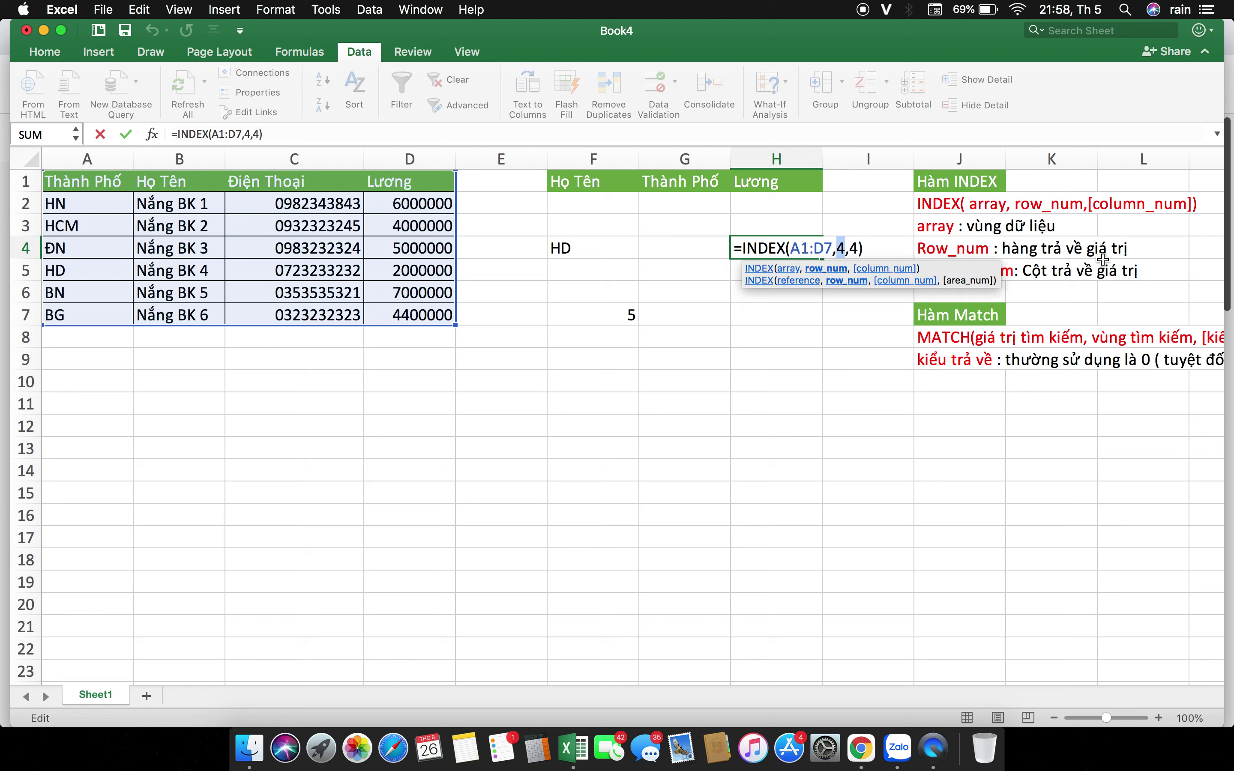
click(840, 248)
key(Return)
Clear F7's MATCH formula, undo to restore it, and reopen it.
double_click(570, 314)
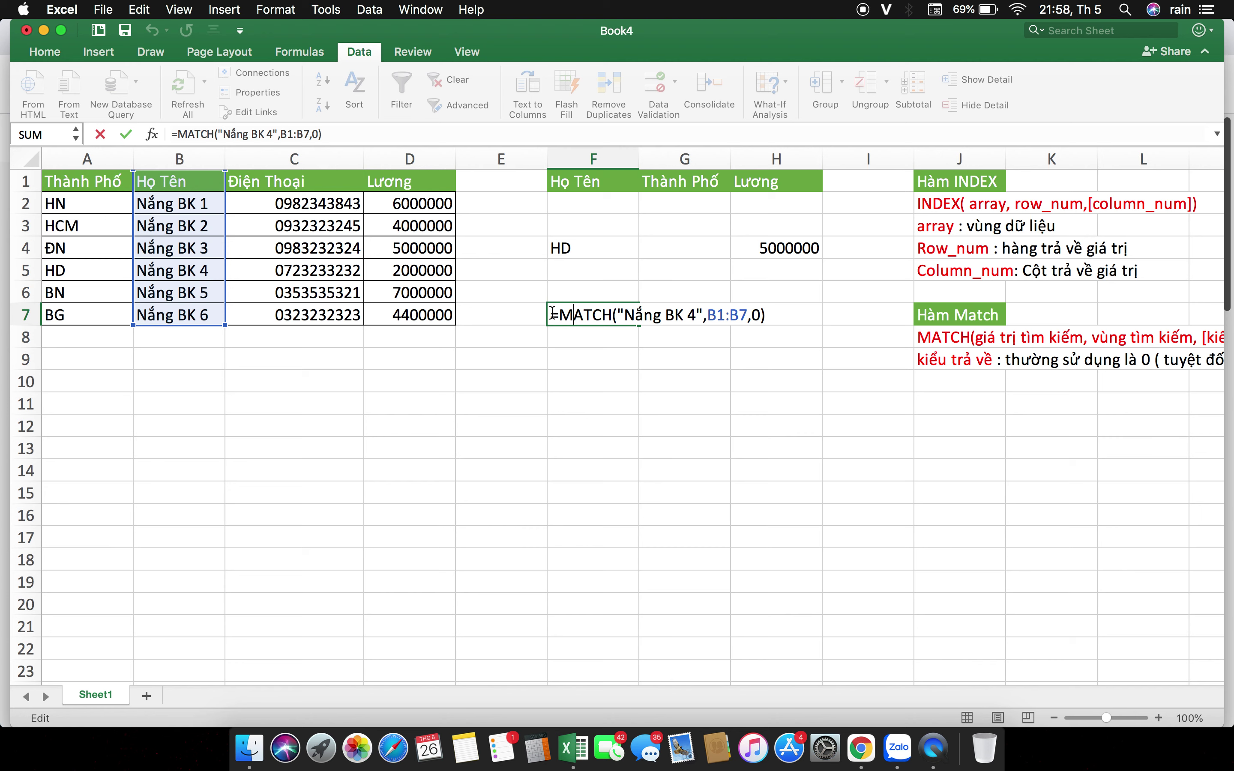
drag(553, 312, 779, 353)
key(BackSpace)
key(Return)
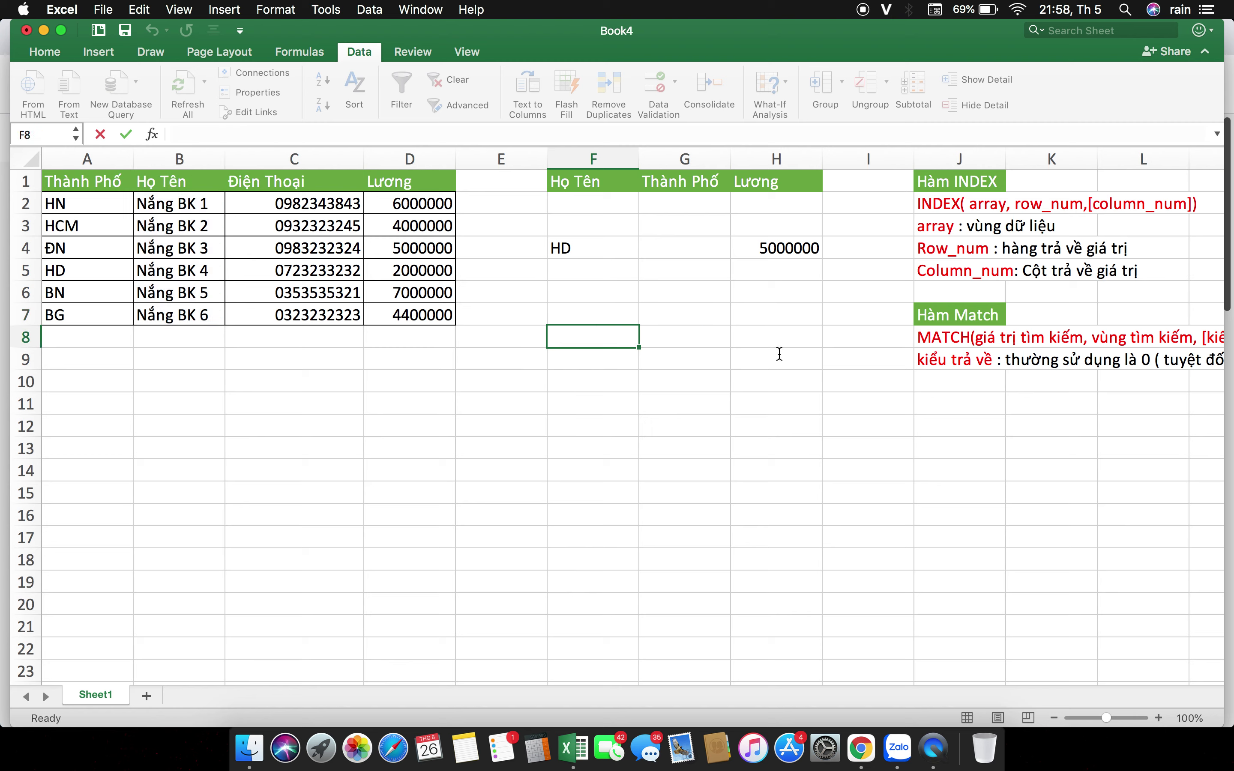
click(589, 314)
click(595, 353)
key(super+z)
key(super+z)
click(632, 356)
double_click(619, 313)
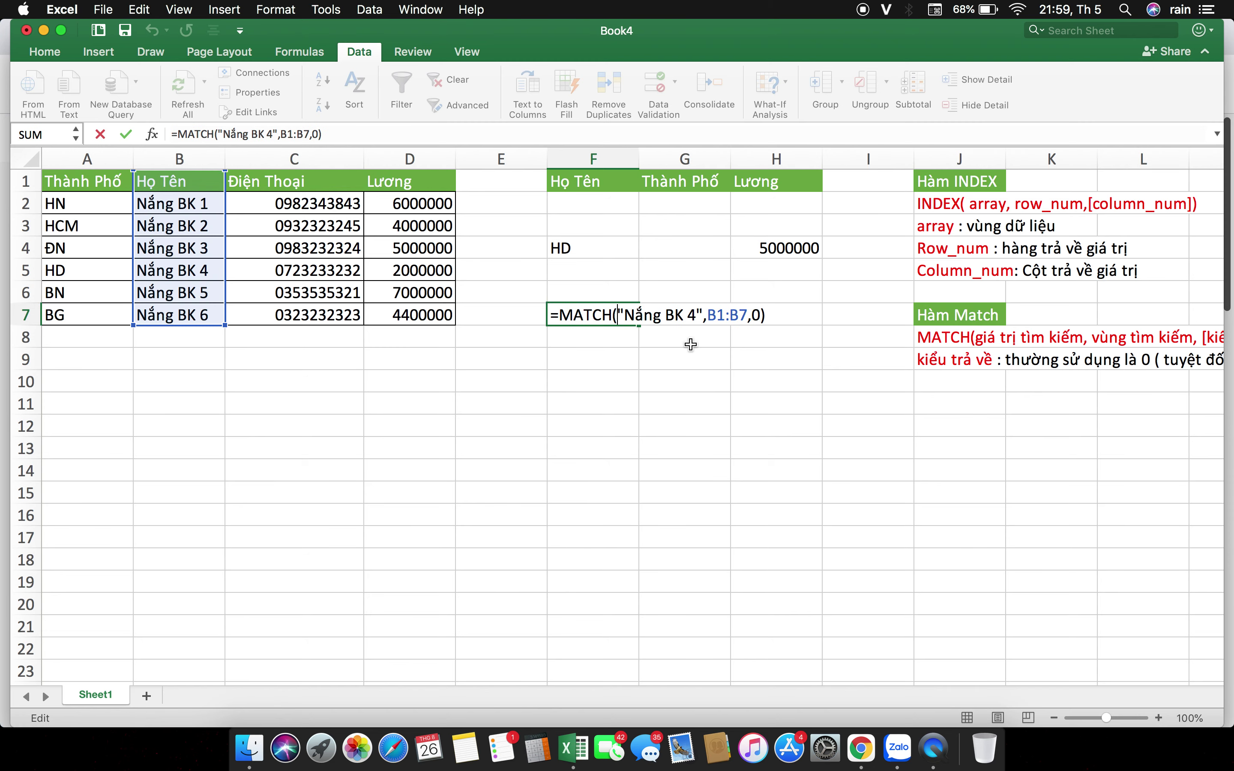
Replace the fixed name in F7's MATCH with a reference to cell B5.
click(702, 313)
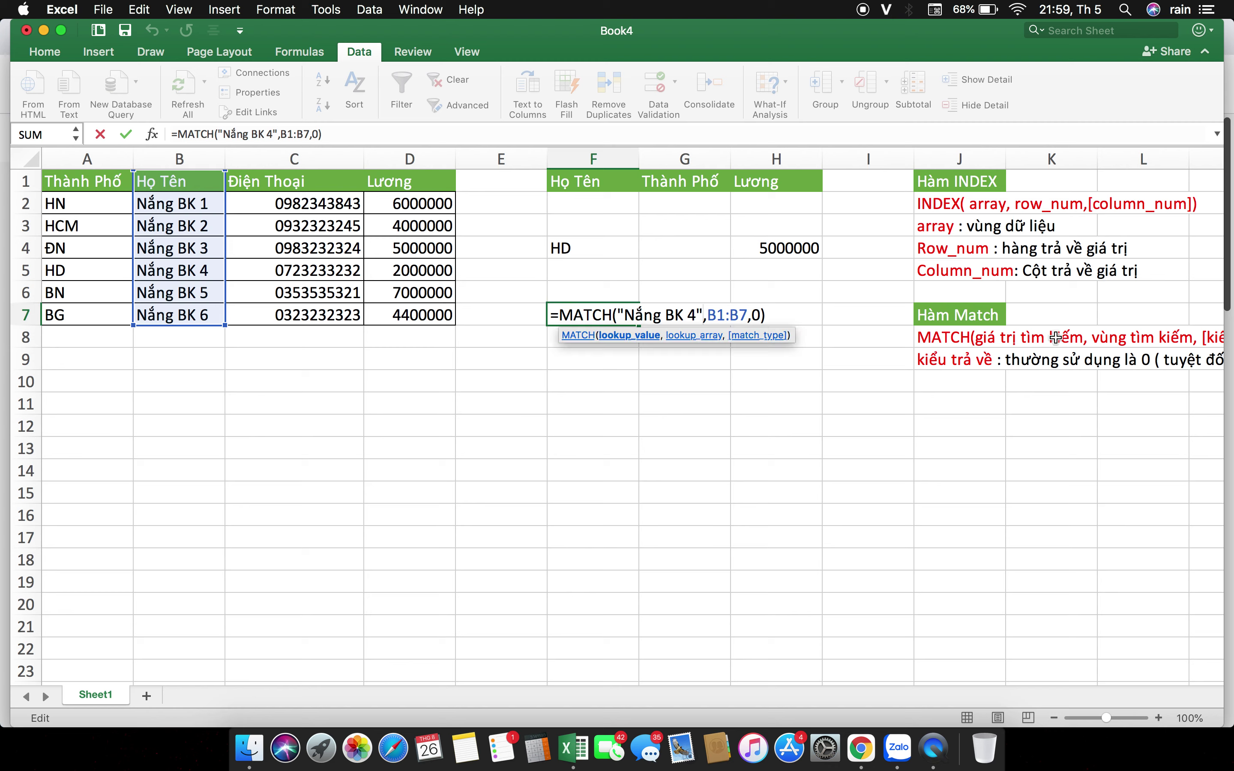
drag(702, 314, 633, 313)
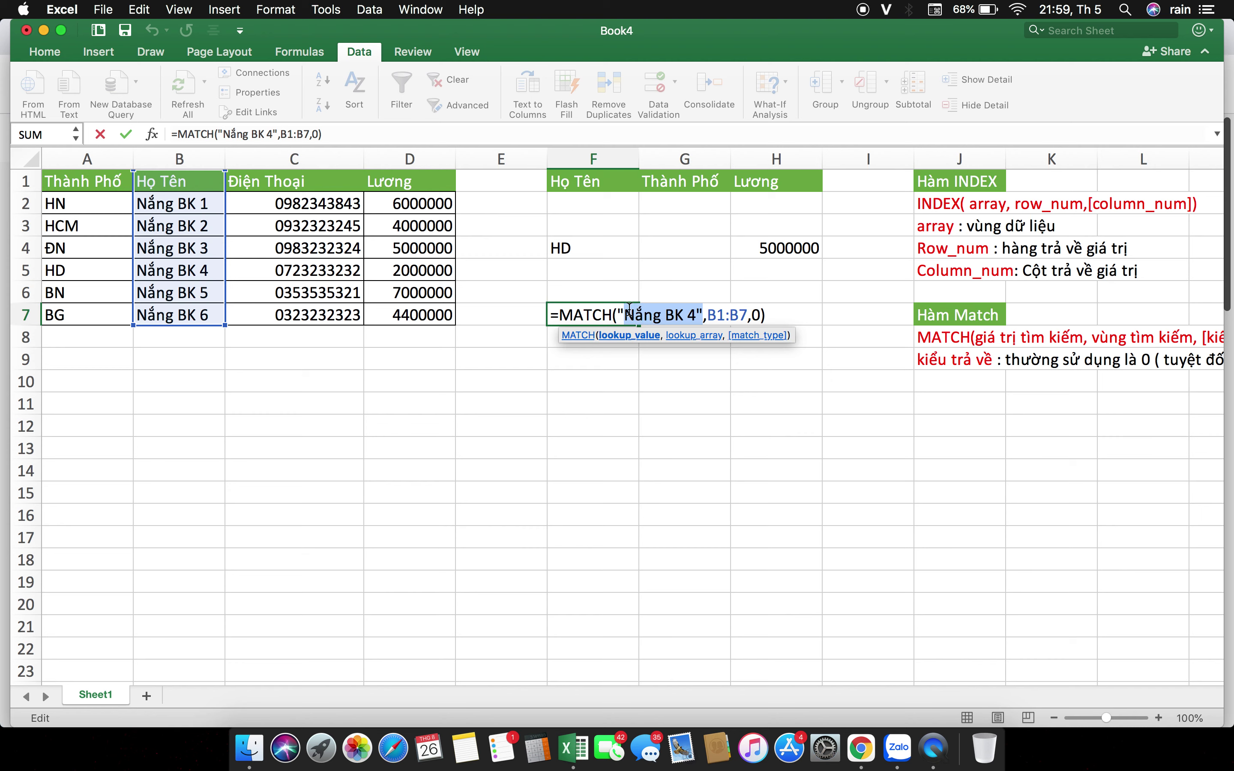
key(BackSpace)
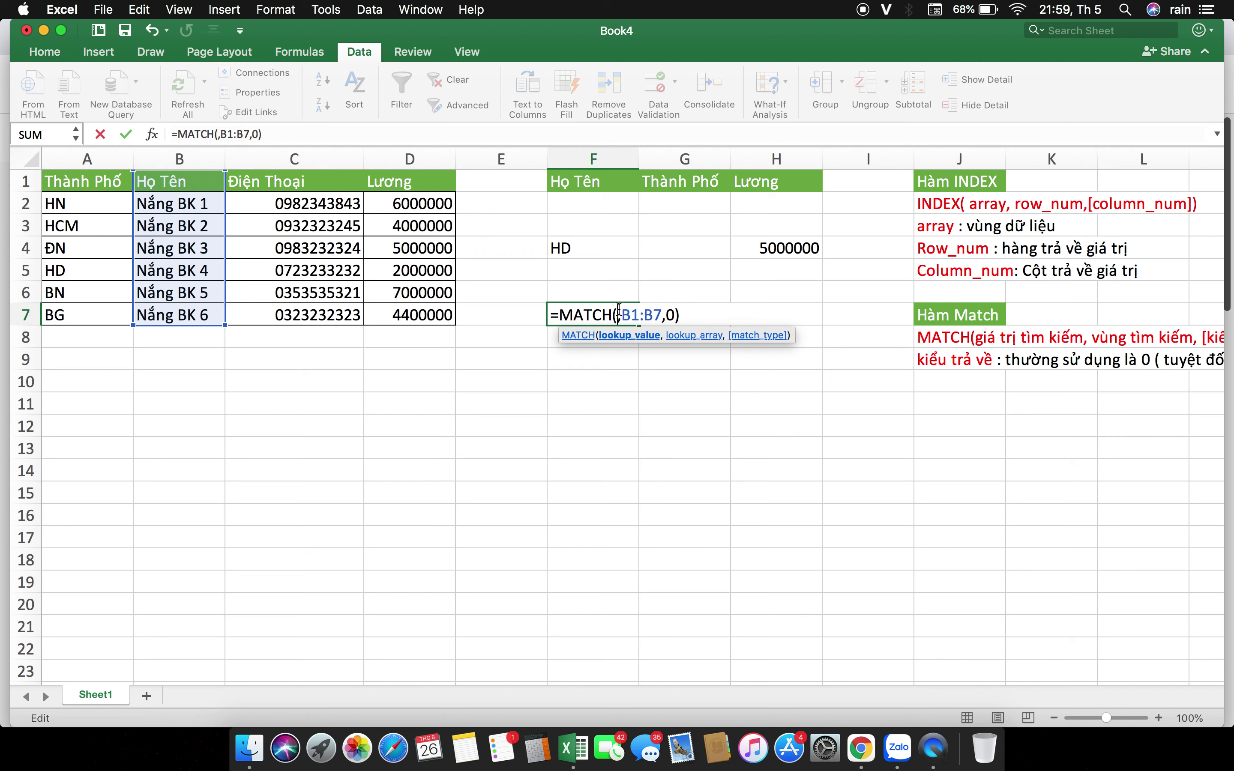
click(181, 266)
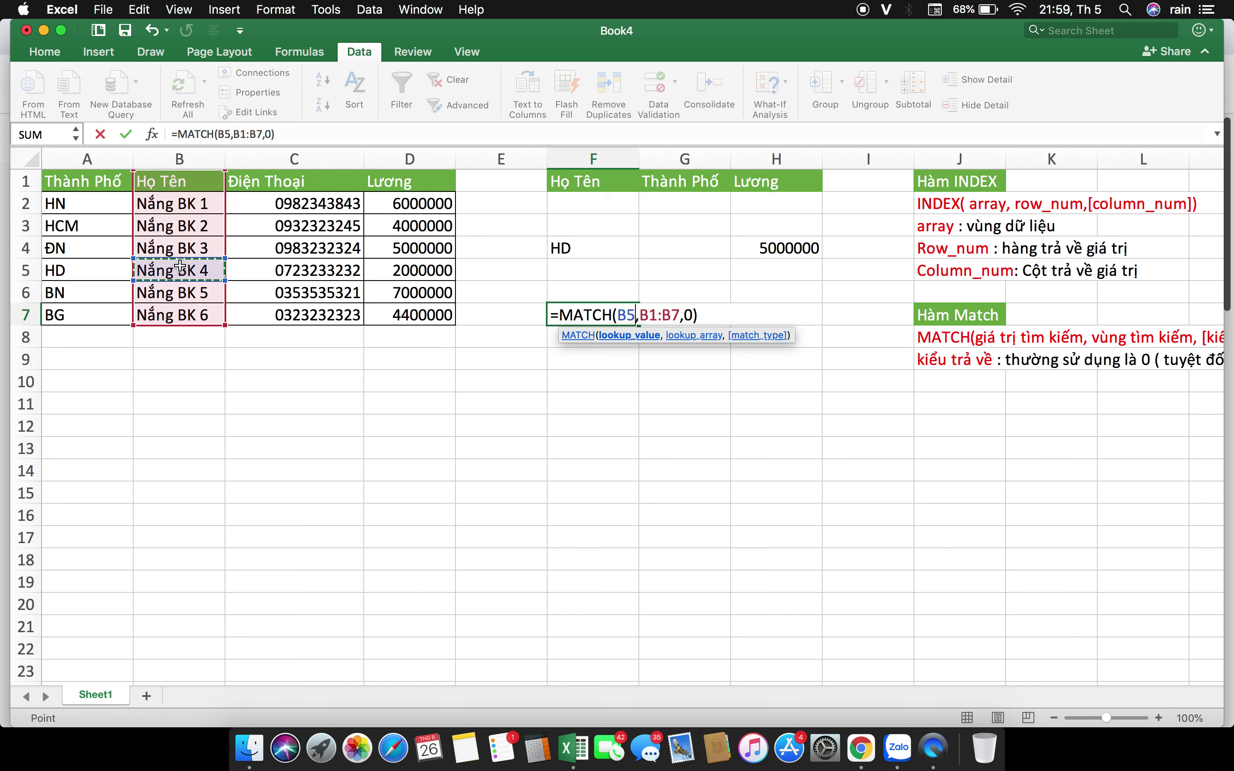
key(Return)
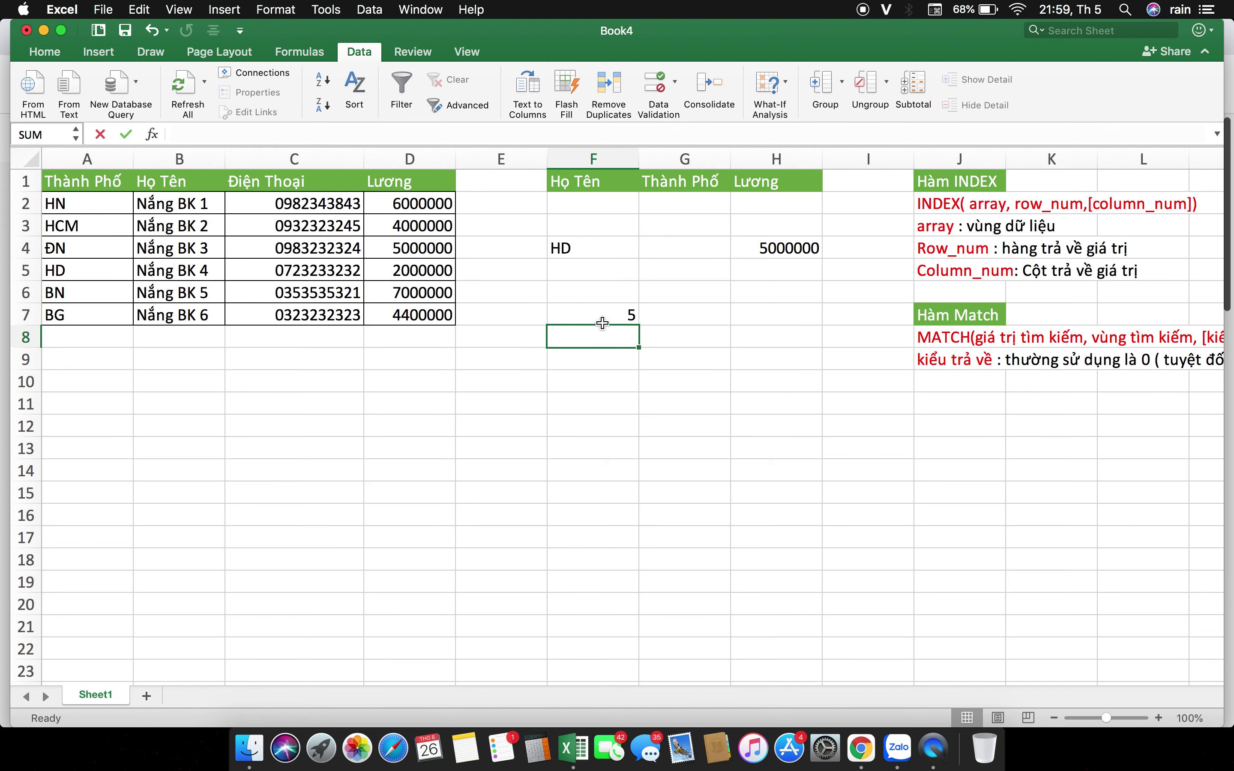
Switch the lookup value to B2 so =MATCH(B2,B1:B7,0) returns 2.
double_click(613, 316)
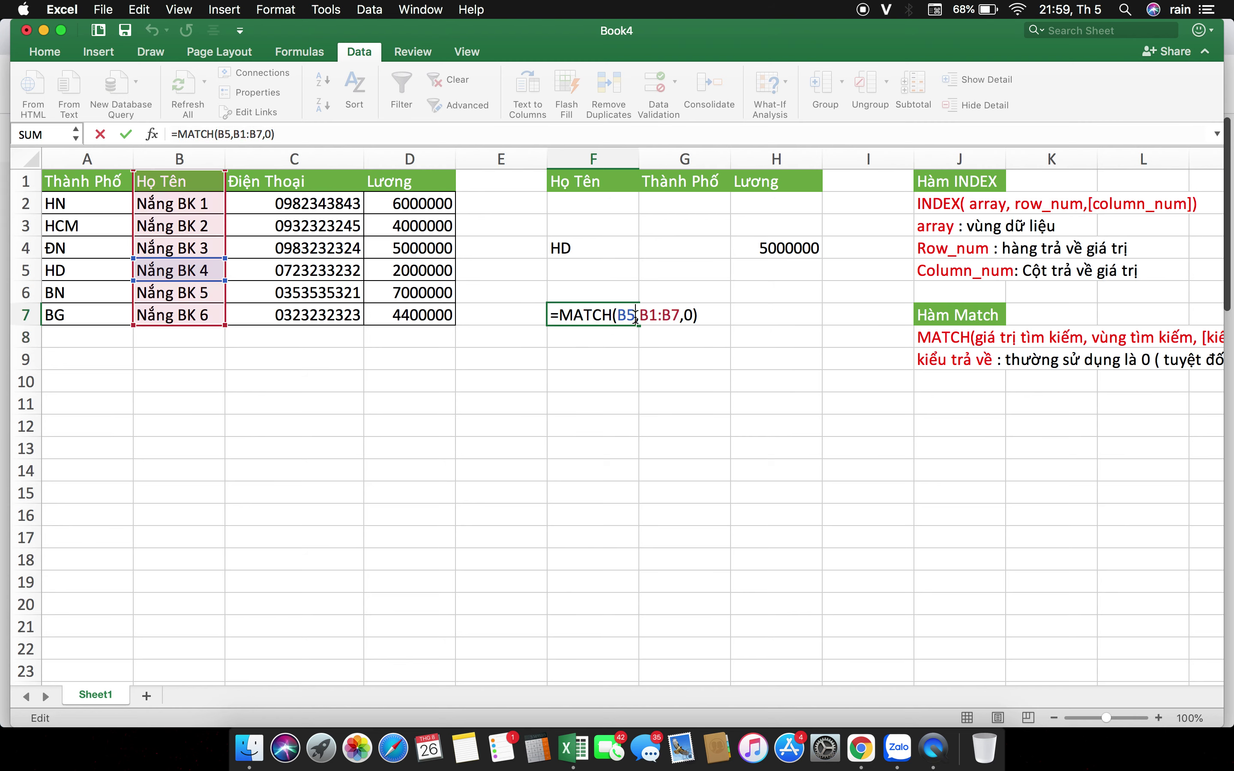
key(BackSpace)
key(BackSpace)
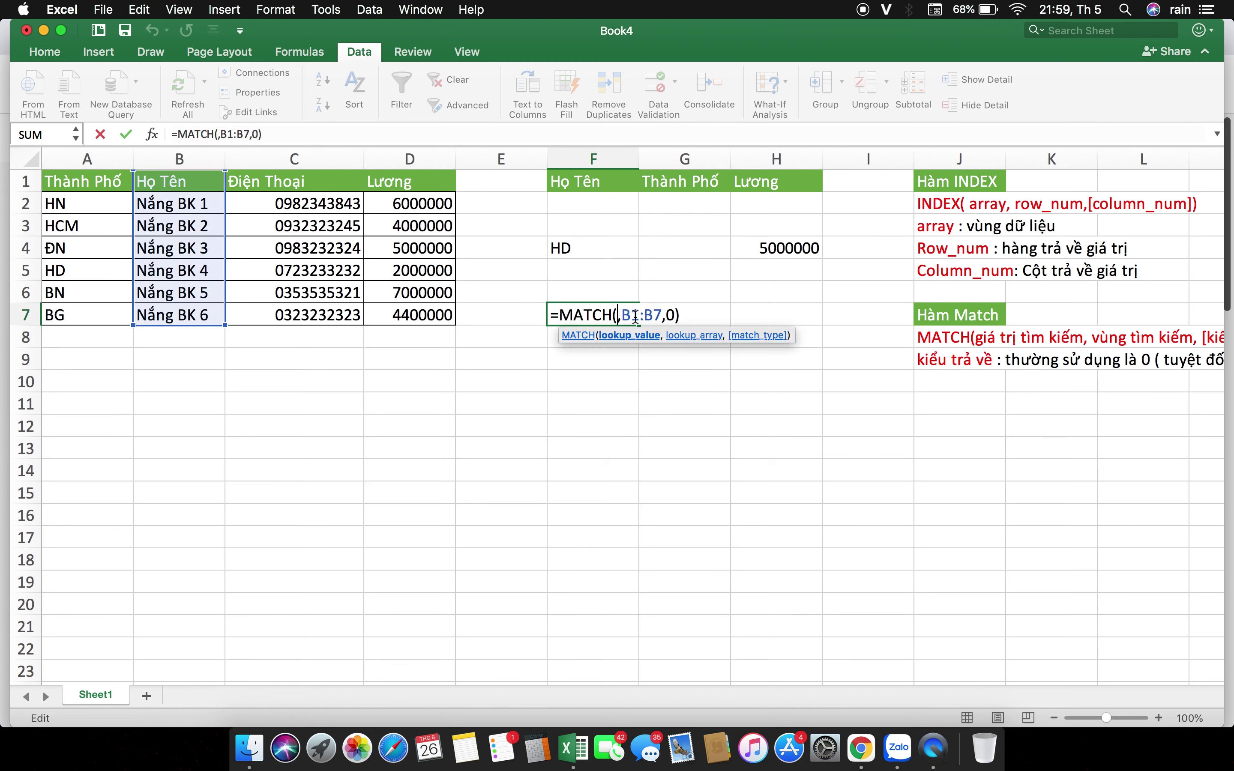
click(189, 203)
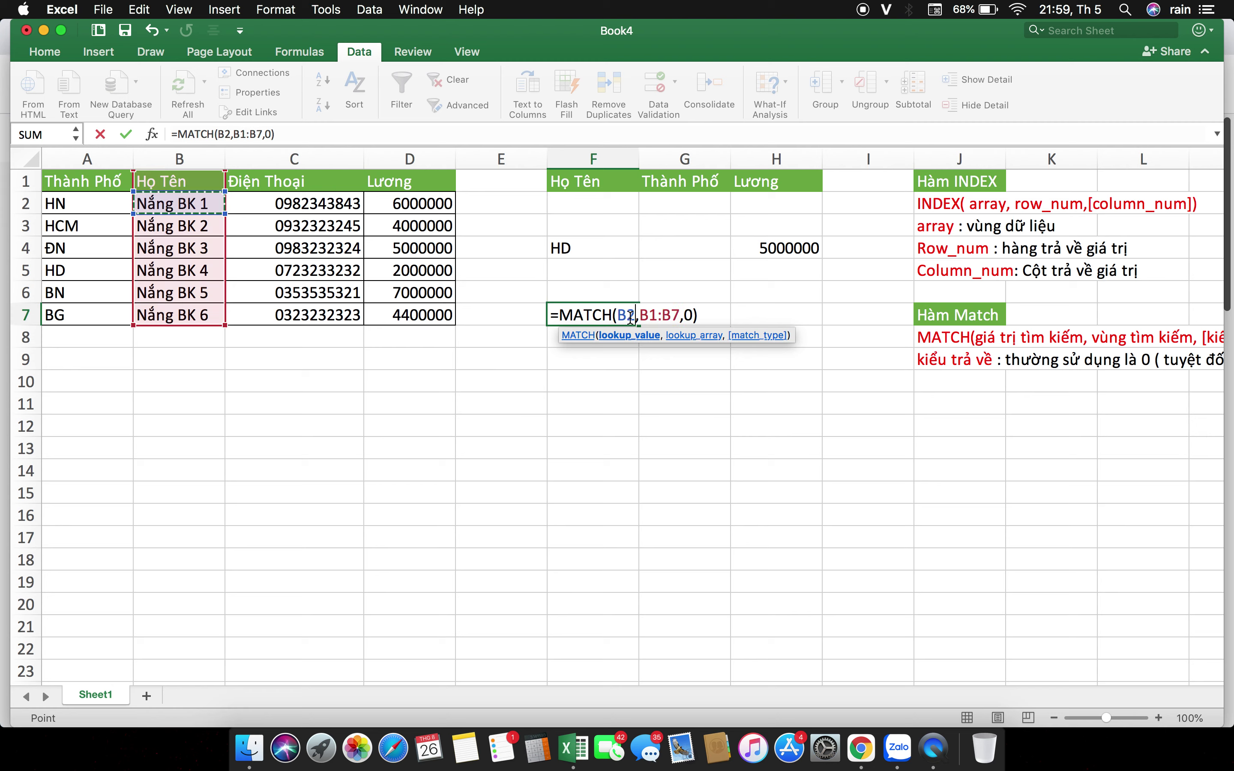
key(Return)
click(630, 315)
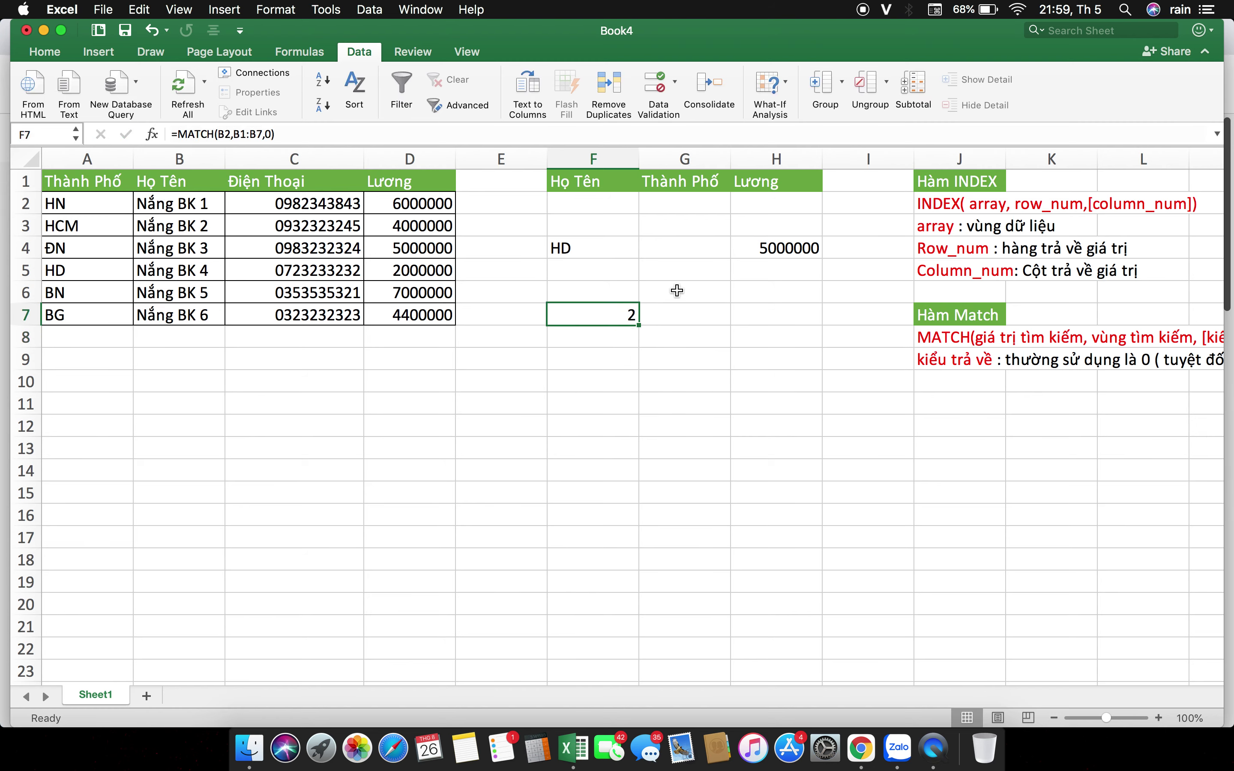
click(567, 249)
Delete HD, 5000000 and the MATCH result from F4:H7, then select F2.
shift+click(778, 315)
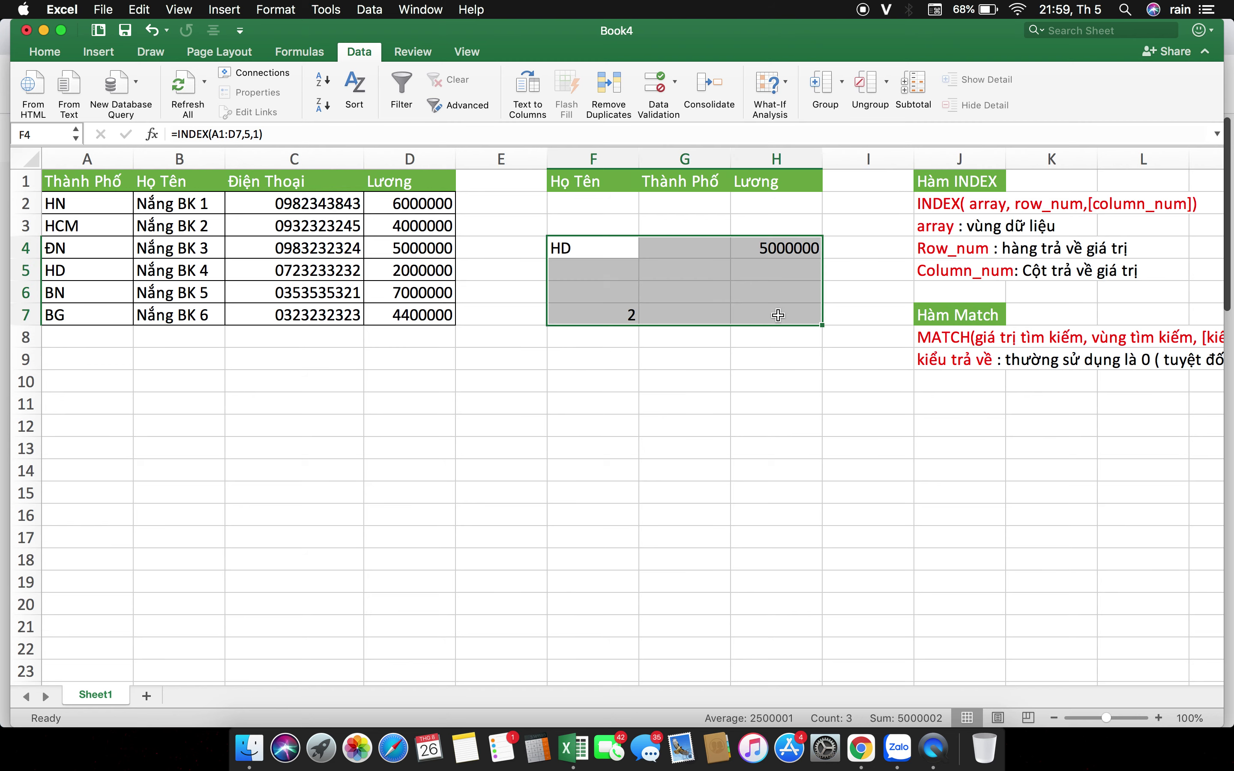
key(Delete)
click(926, 430)
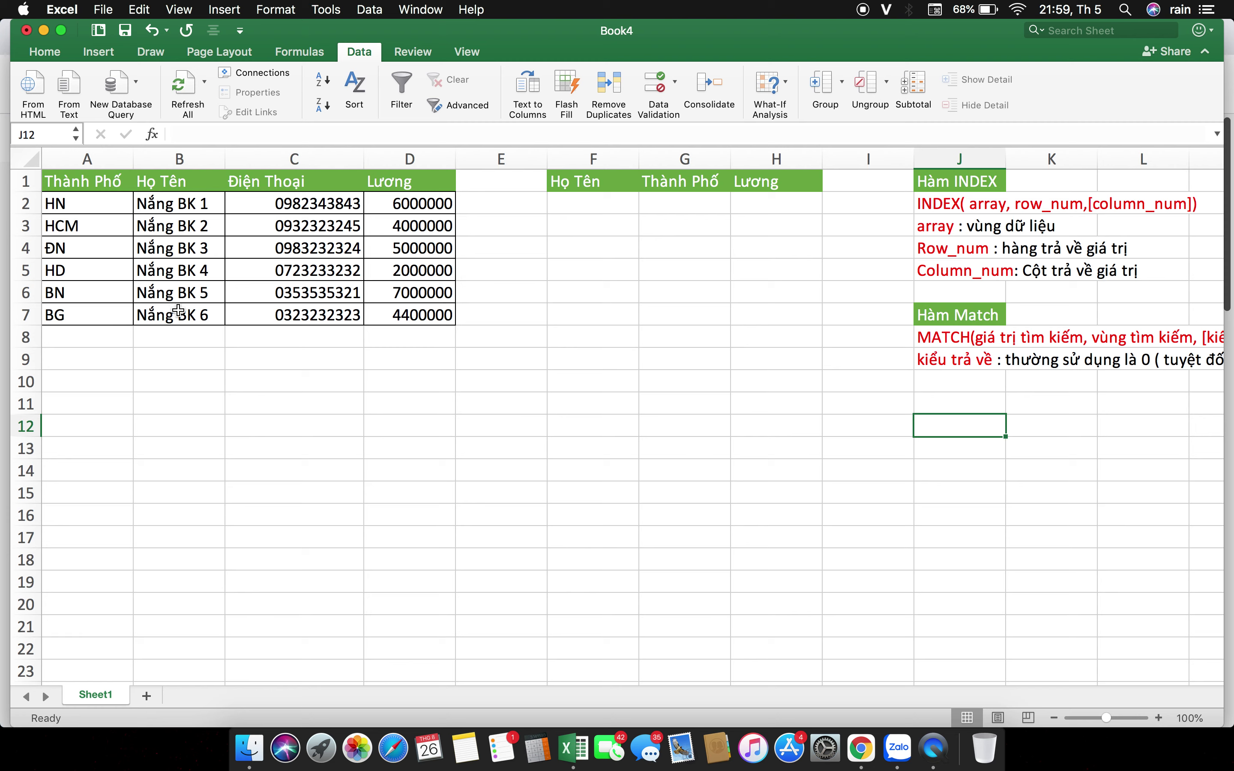
click(616, 206)
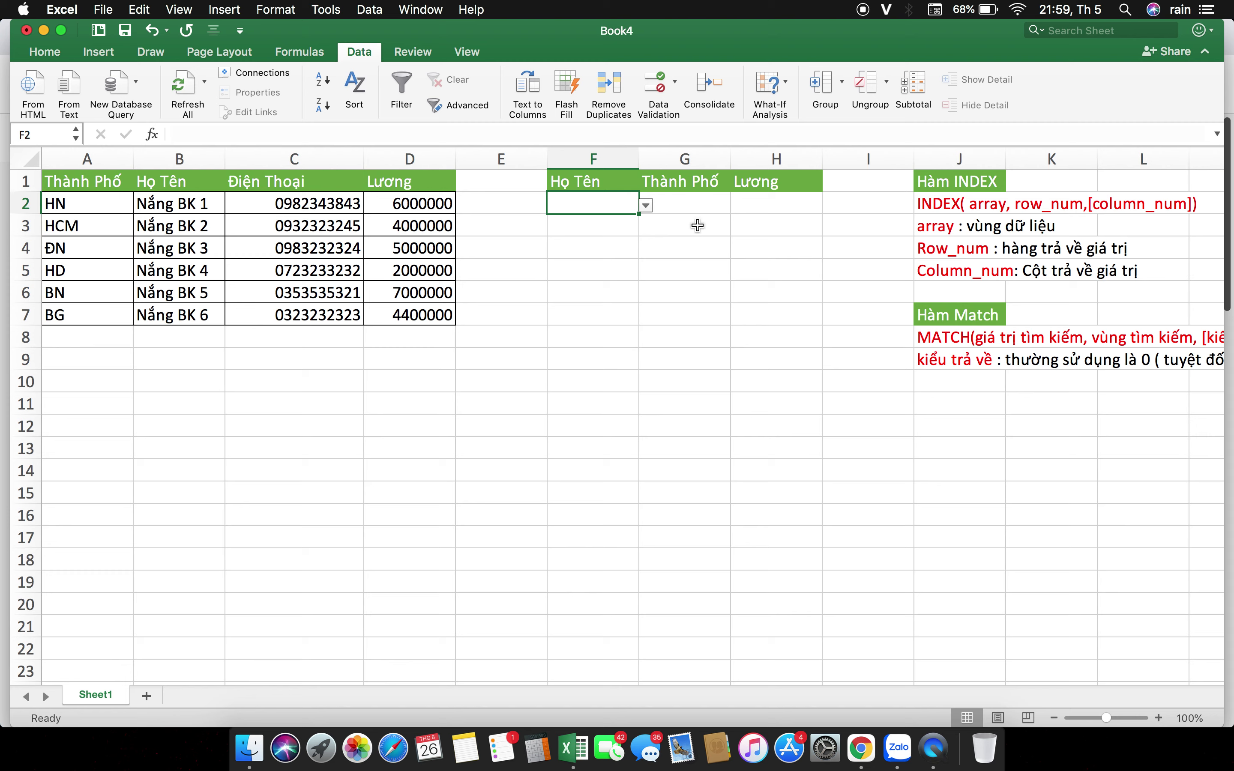
Check F2's existing name dropdown, then clear its list validation.
click(646, 206)
click(644, 206)
click(657, 90)
click(435, 442)
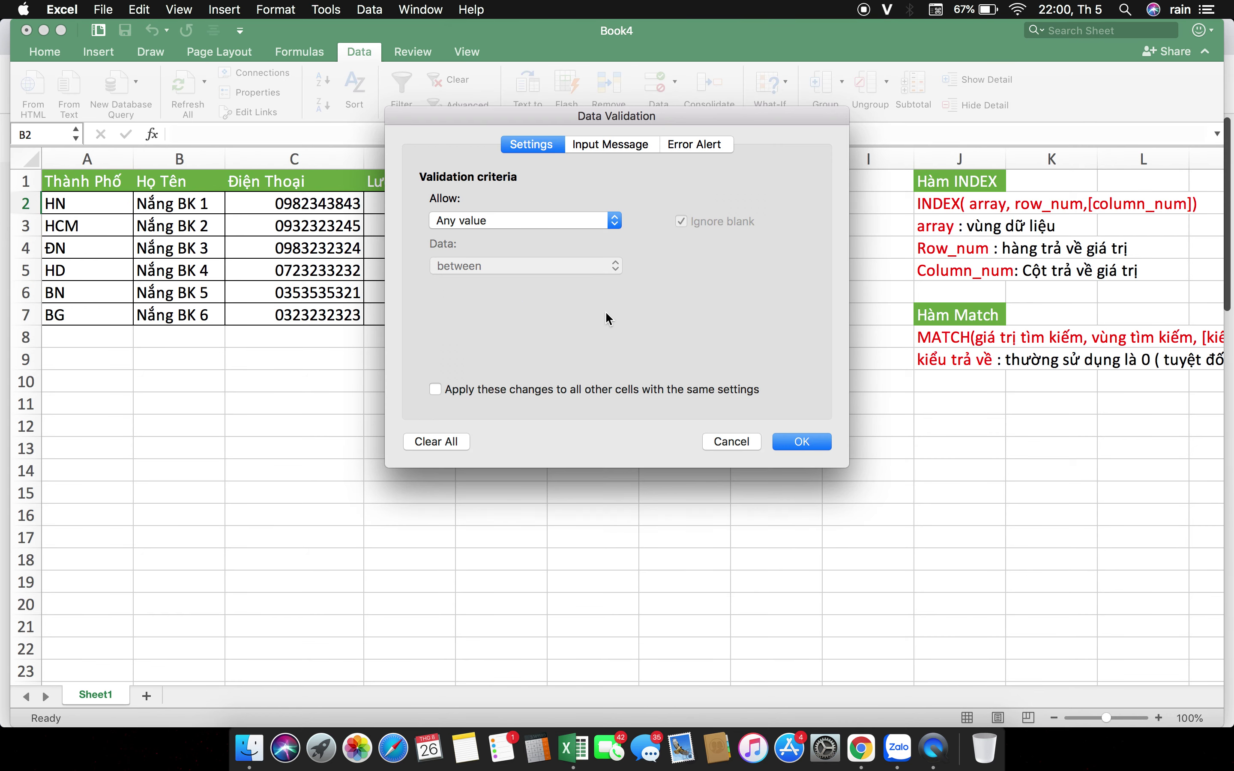
click(791, 443)
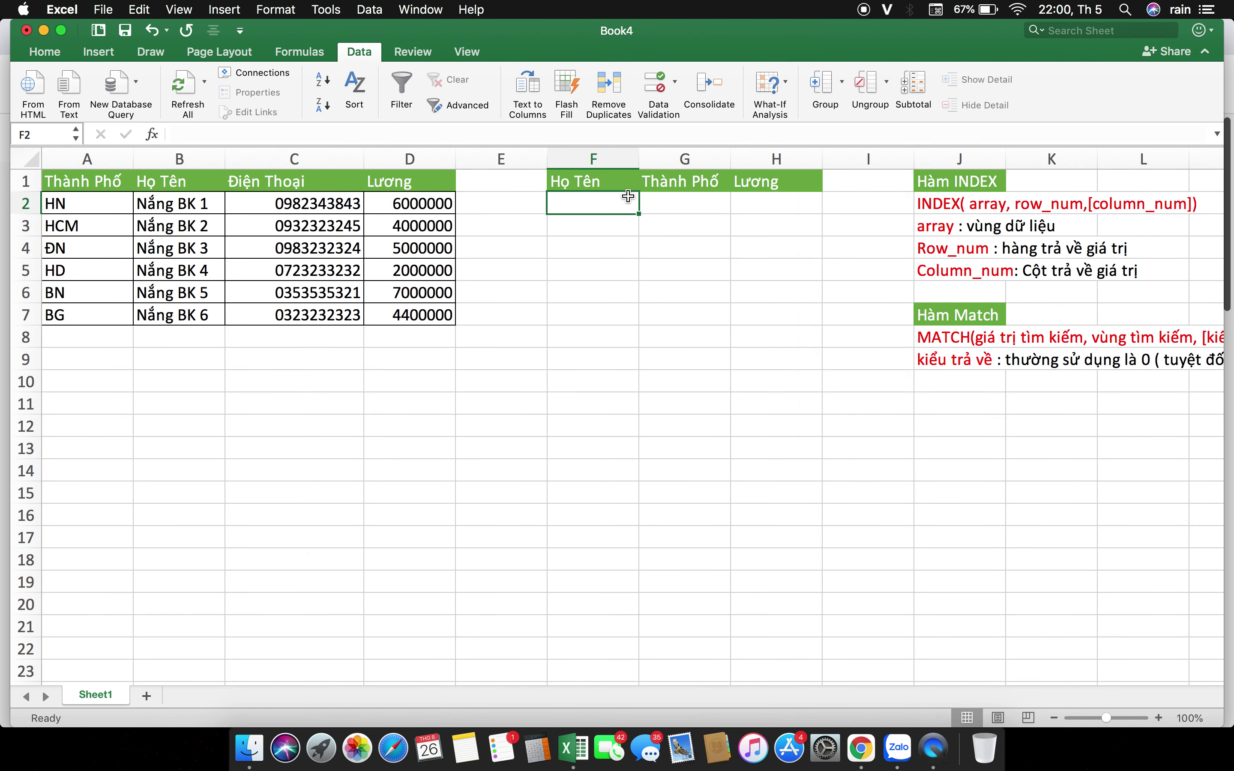
click(700, 229)
click(611, 207)
Give F2 List data validation with source =$B$2:$B$7.
click(359, 52)
click(366, 53)
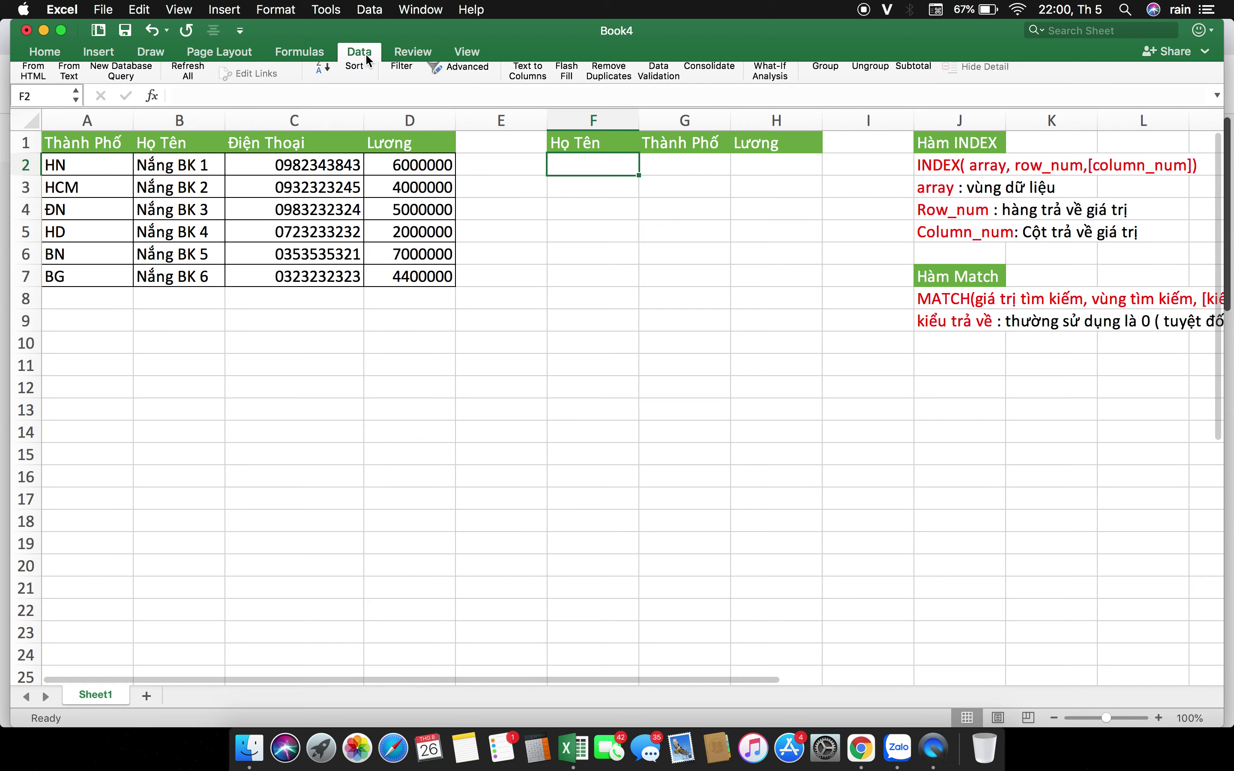
click(676, 84)
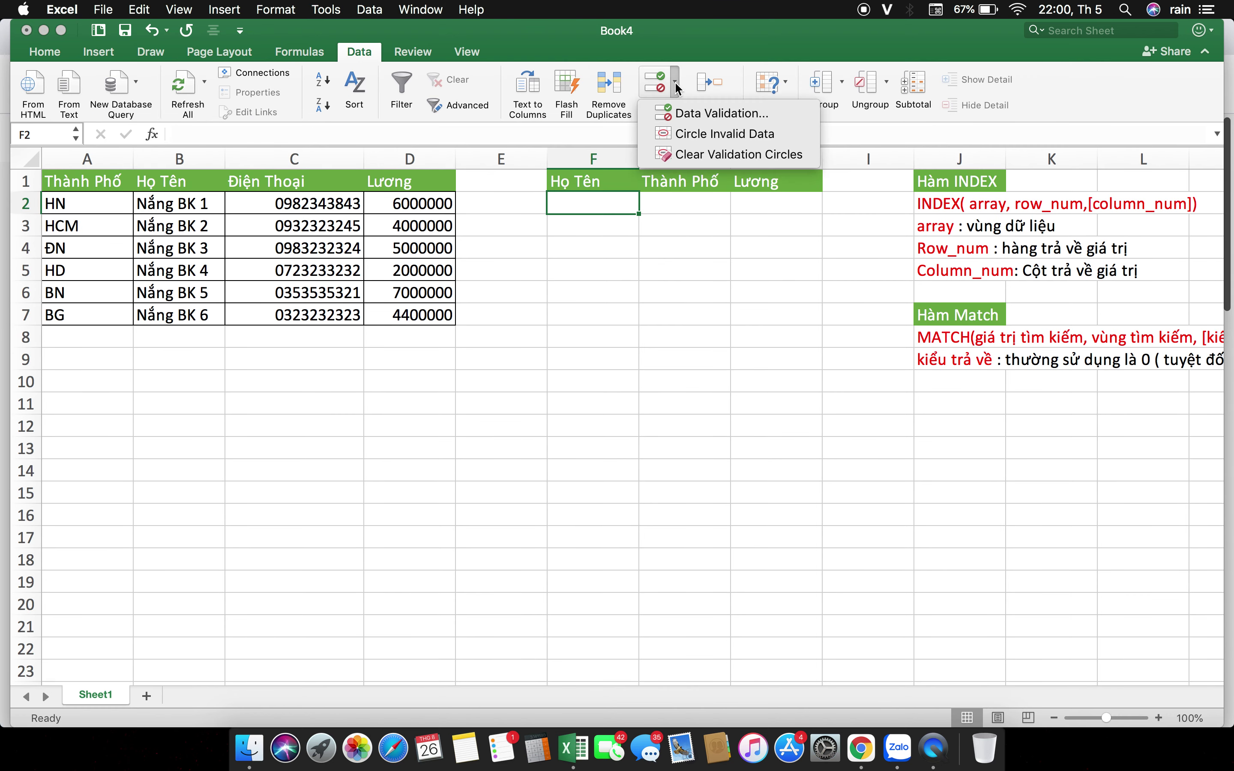
click(678, 112)
click(519, 225)
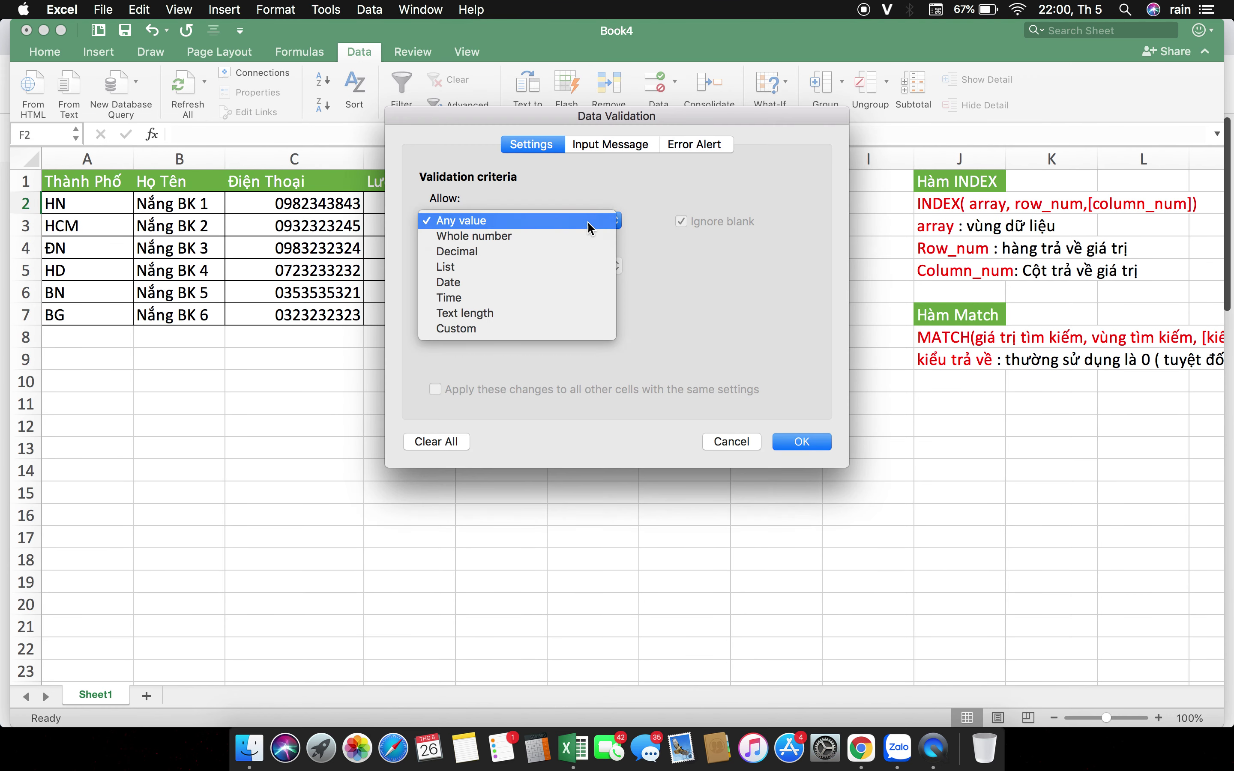
click(484, 267)
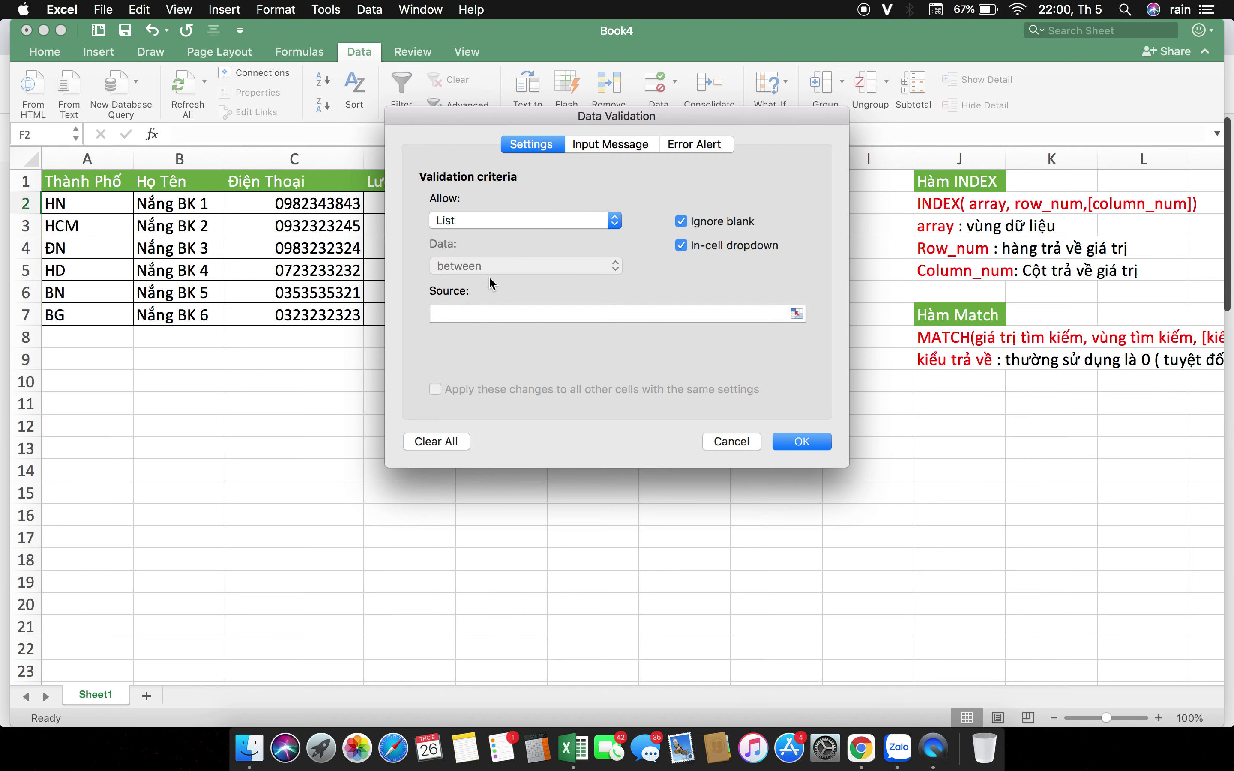
click(796, 312)
click(178, 204)
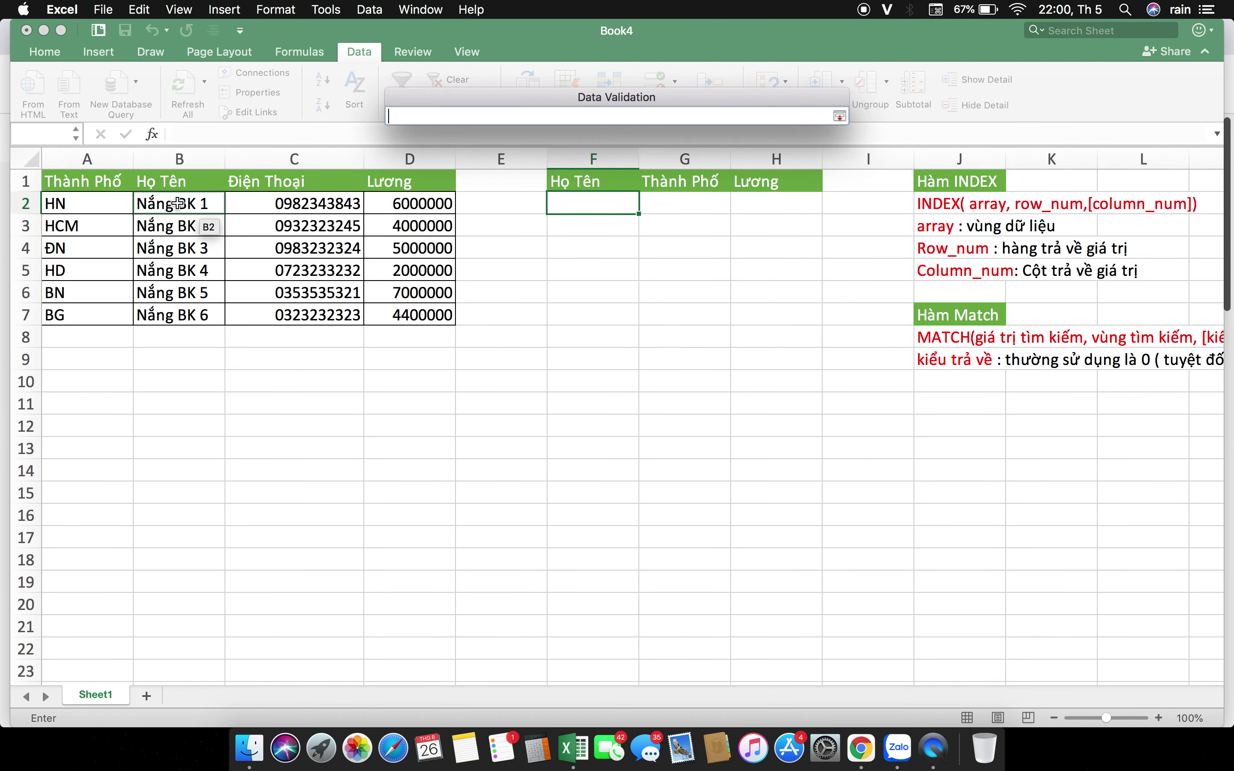
drag(179, 203, 183, 313)
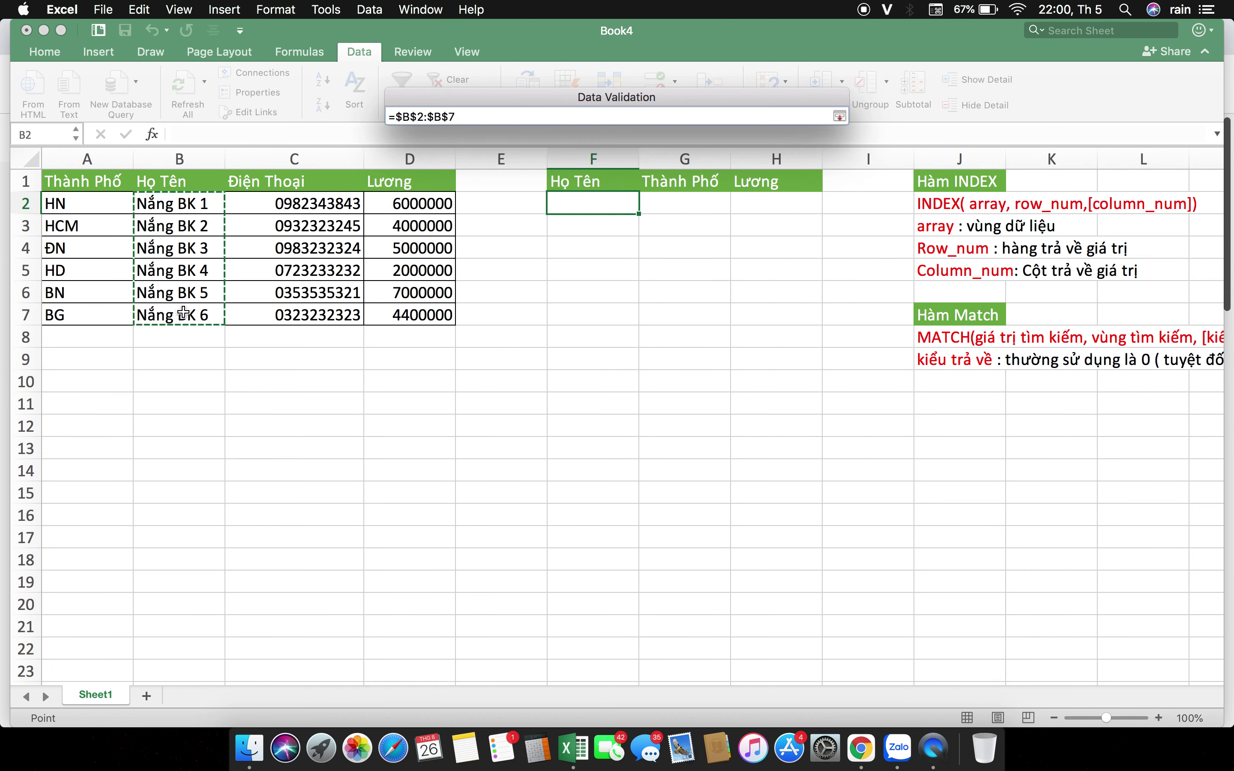
key(Return)
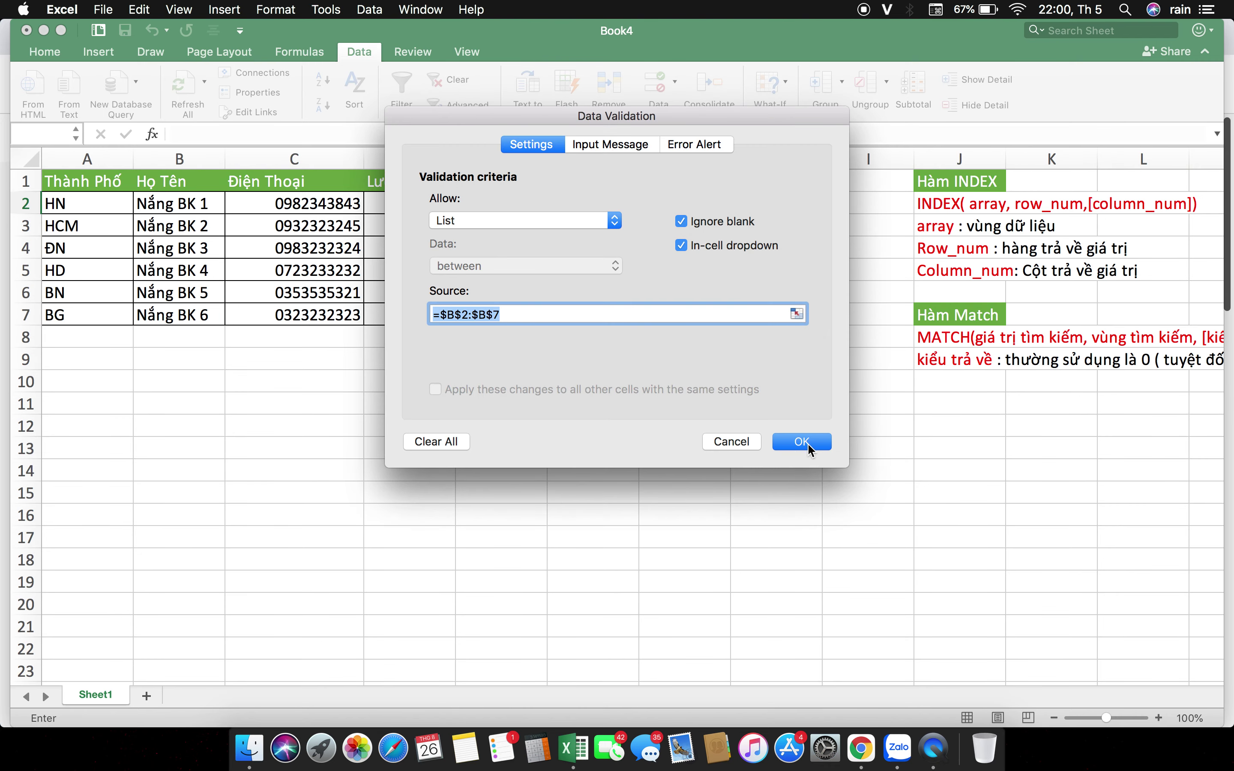
click(810, 440)
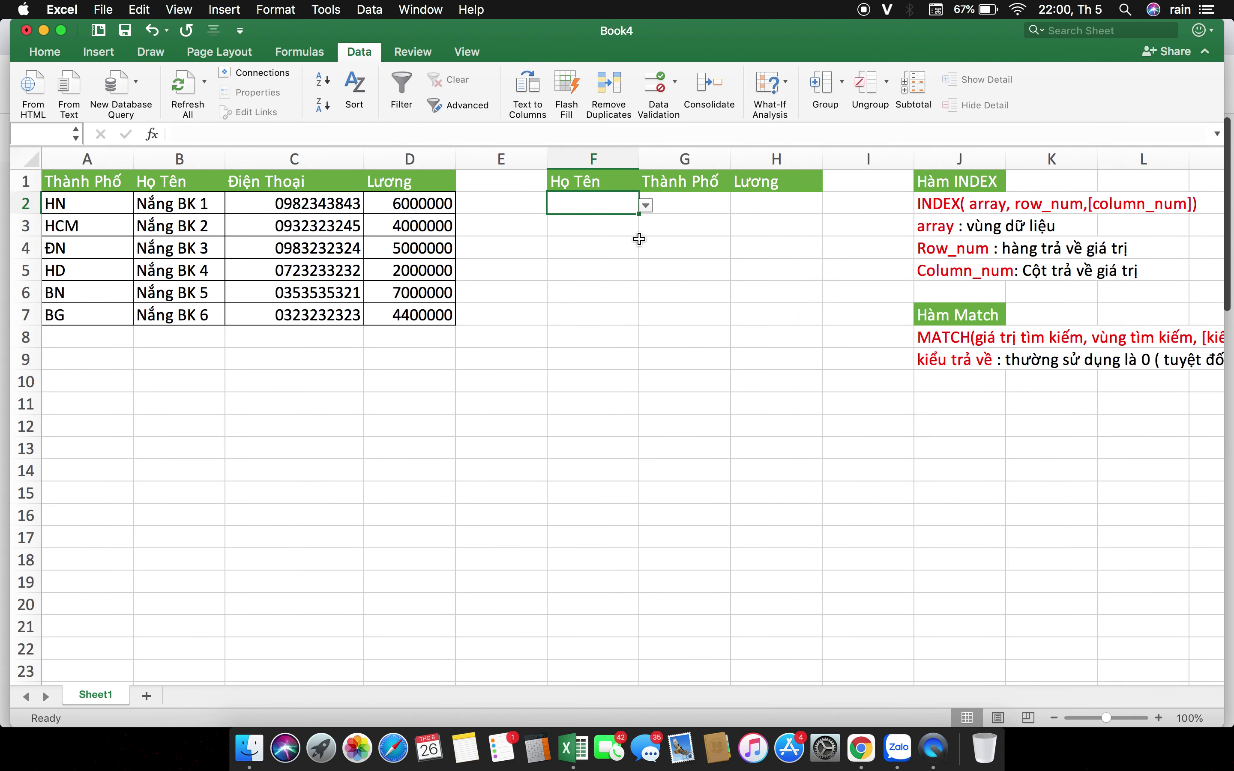
Open F2's new dropdown to confirm it offers Nắng BK 1 through Nắng BK 6.
click(651, 204)
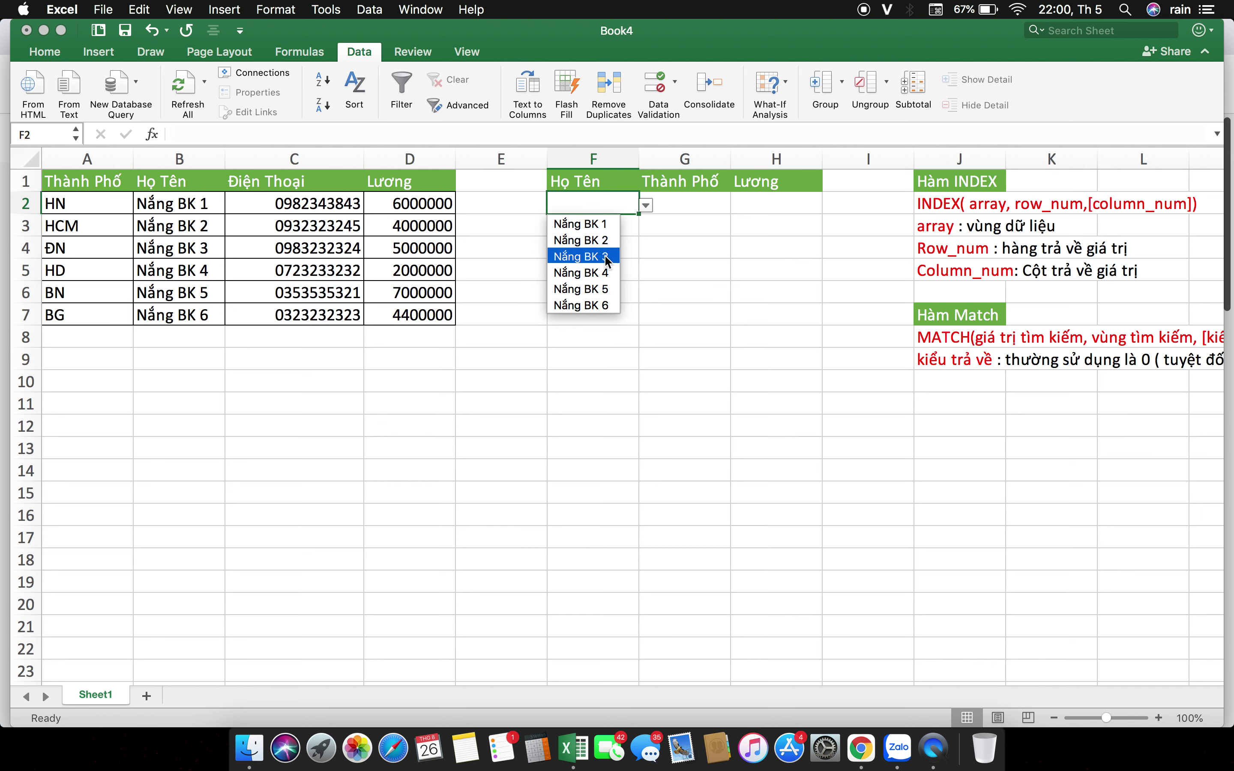
click(678, 276)
click(706, 208)
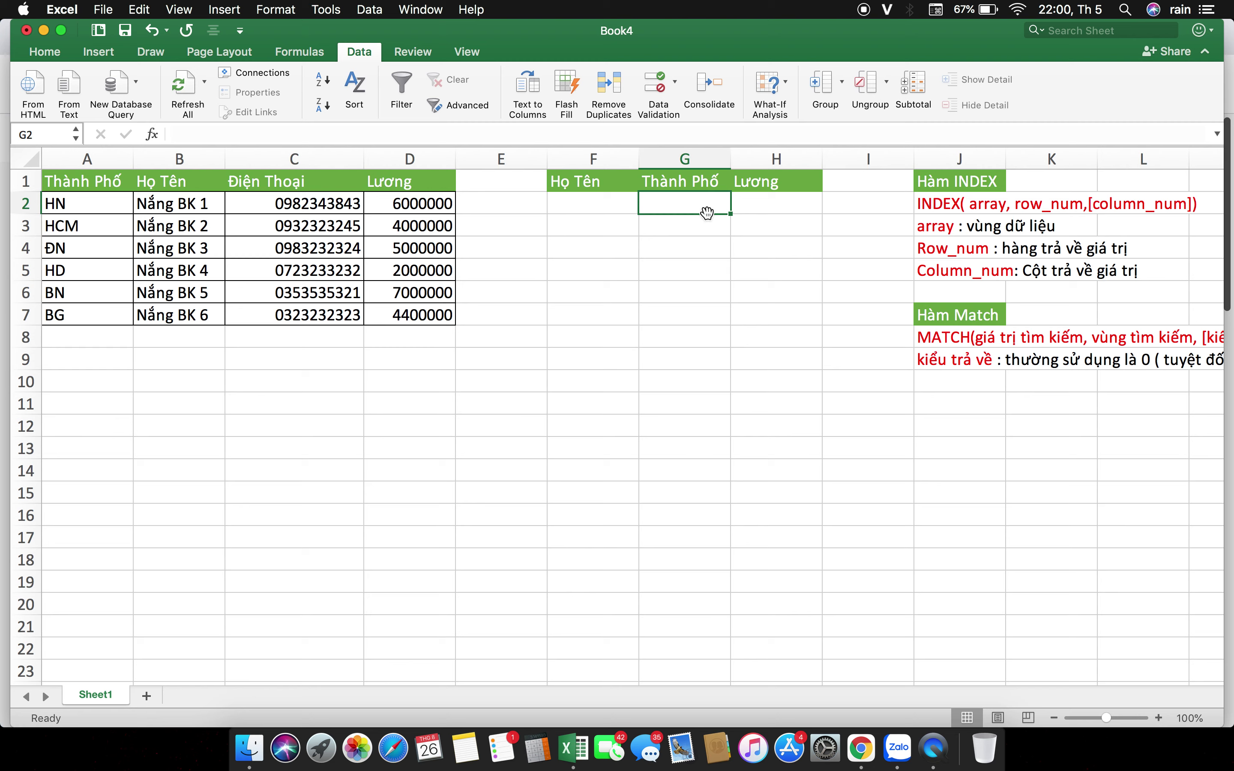
Begin G2's formula as =INDEX(A1:D7, with a MATCH on the name in F2.
text(=index()
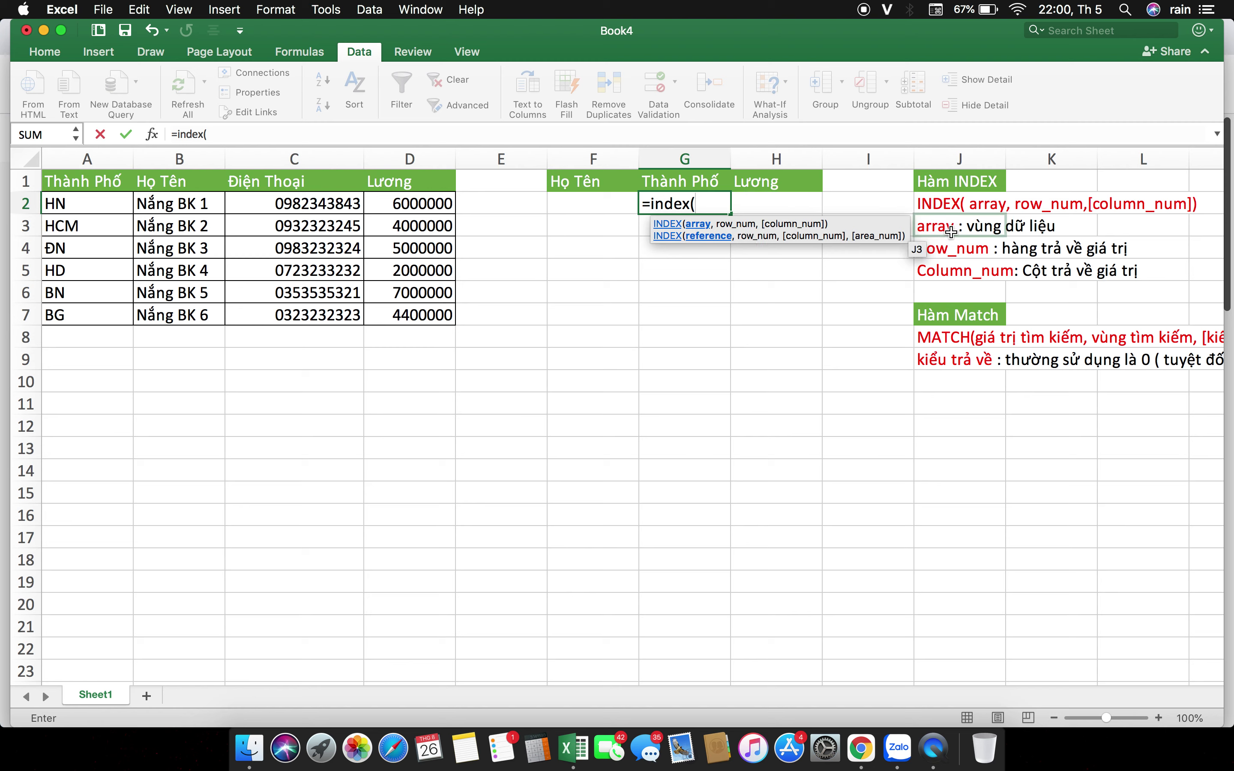
click(61, 182)
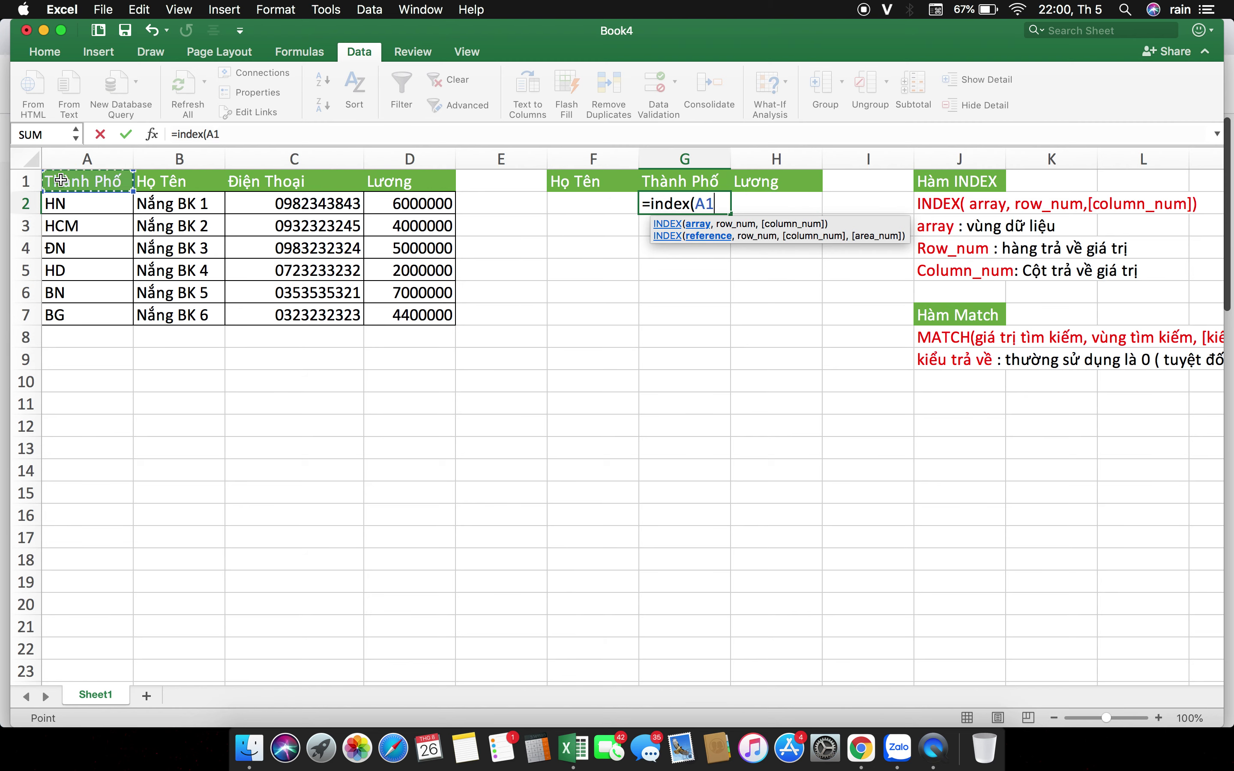
drag(427, 302, 430, 313)
text(,mat)
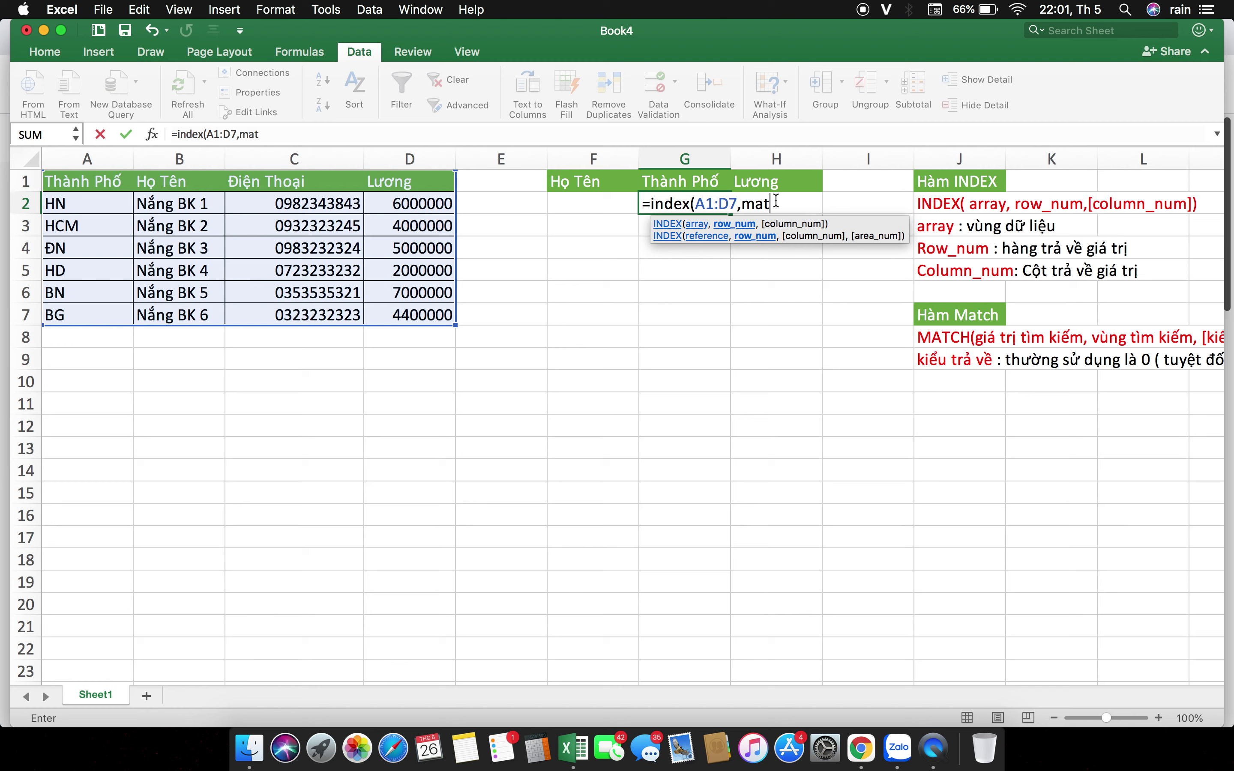
text(()
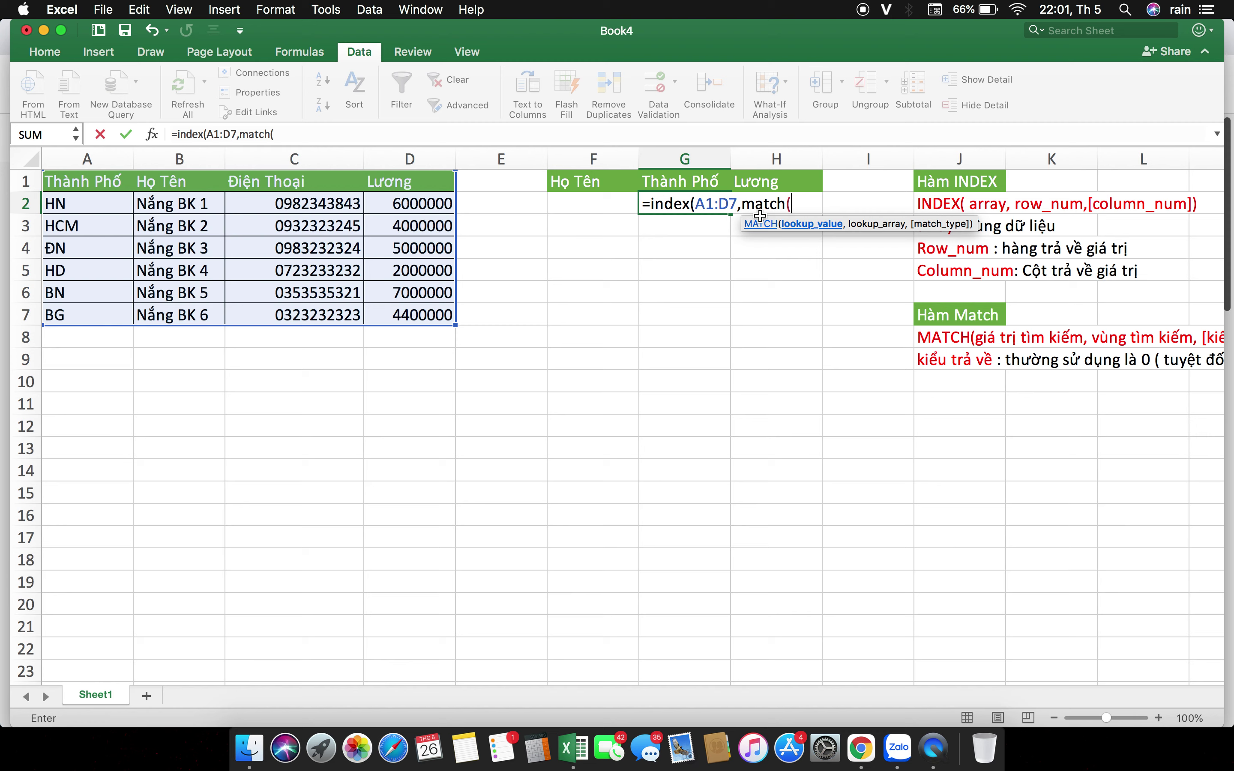
click(600, 202)
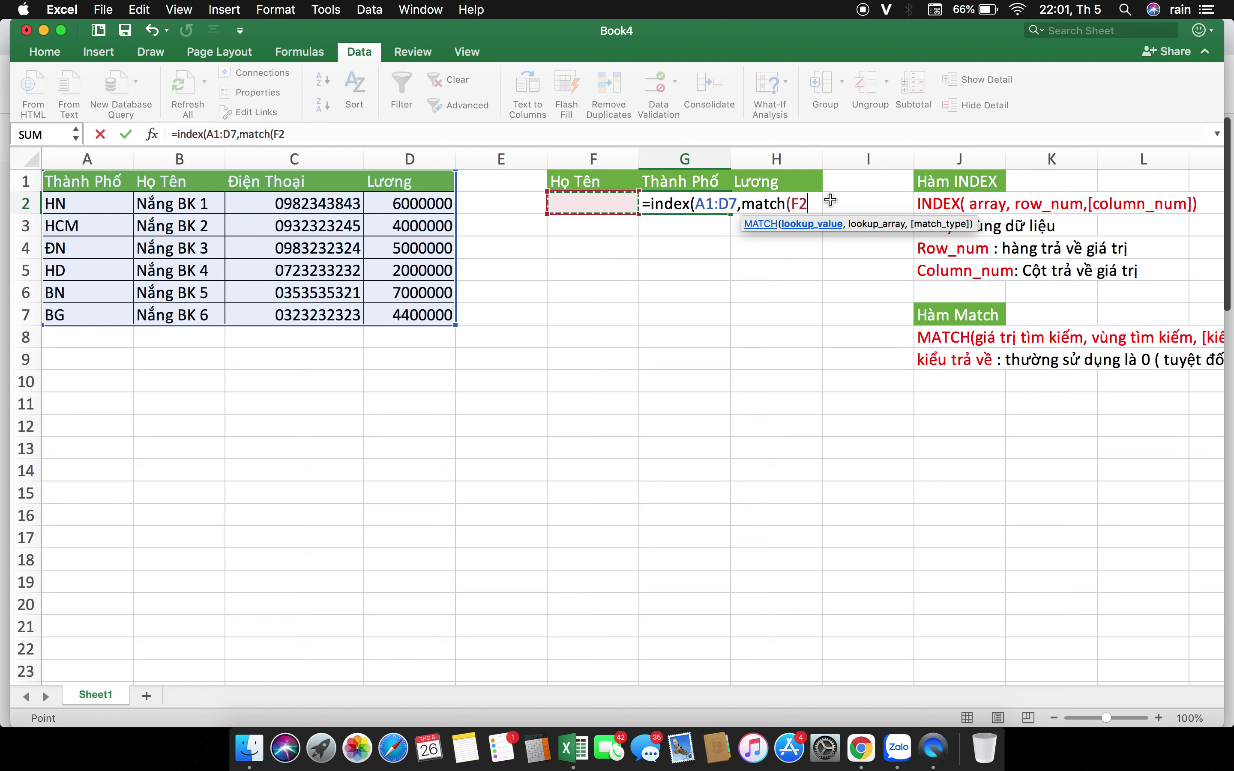
text(,)
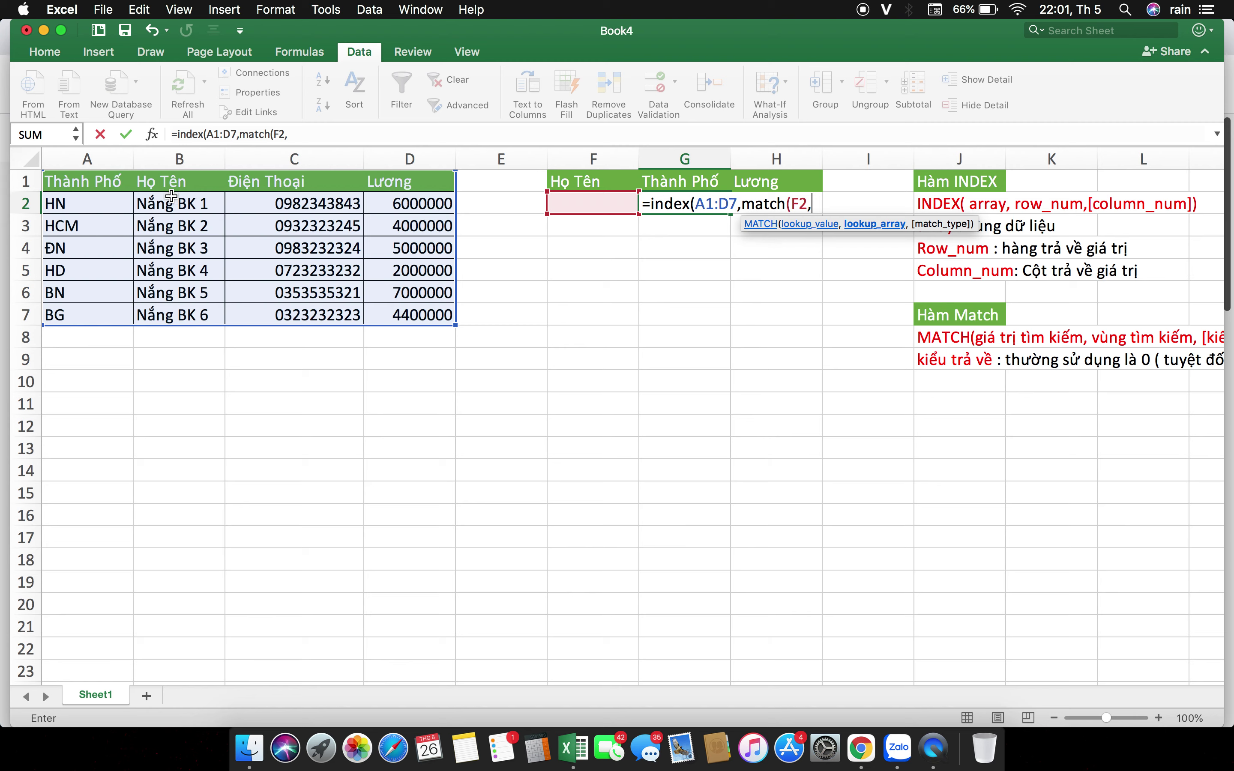
Finish G2's formula with search range B1:B7, match type 0 and column 1, and commit it.
click(178, 182)
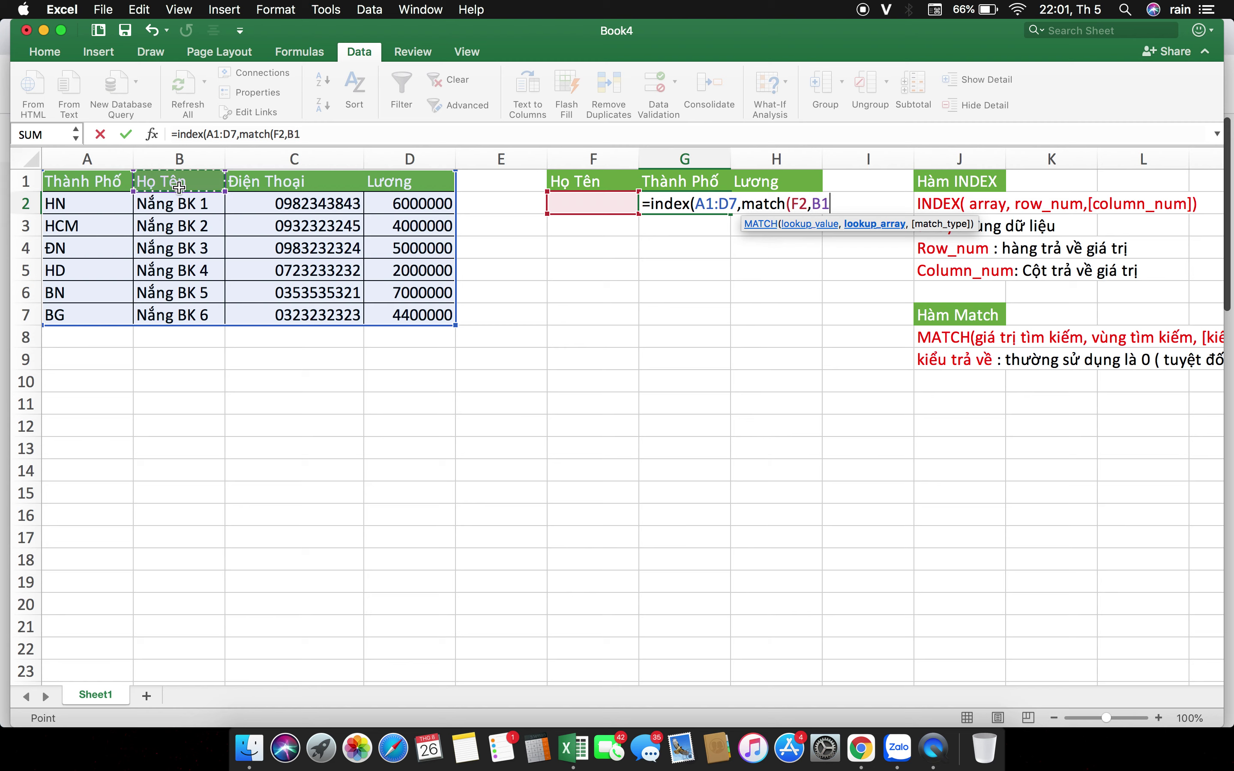
drag(178, 182, 184, 315)
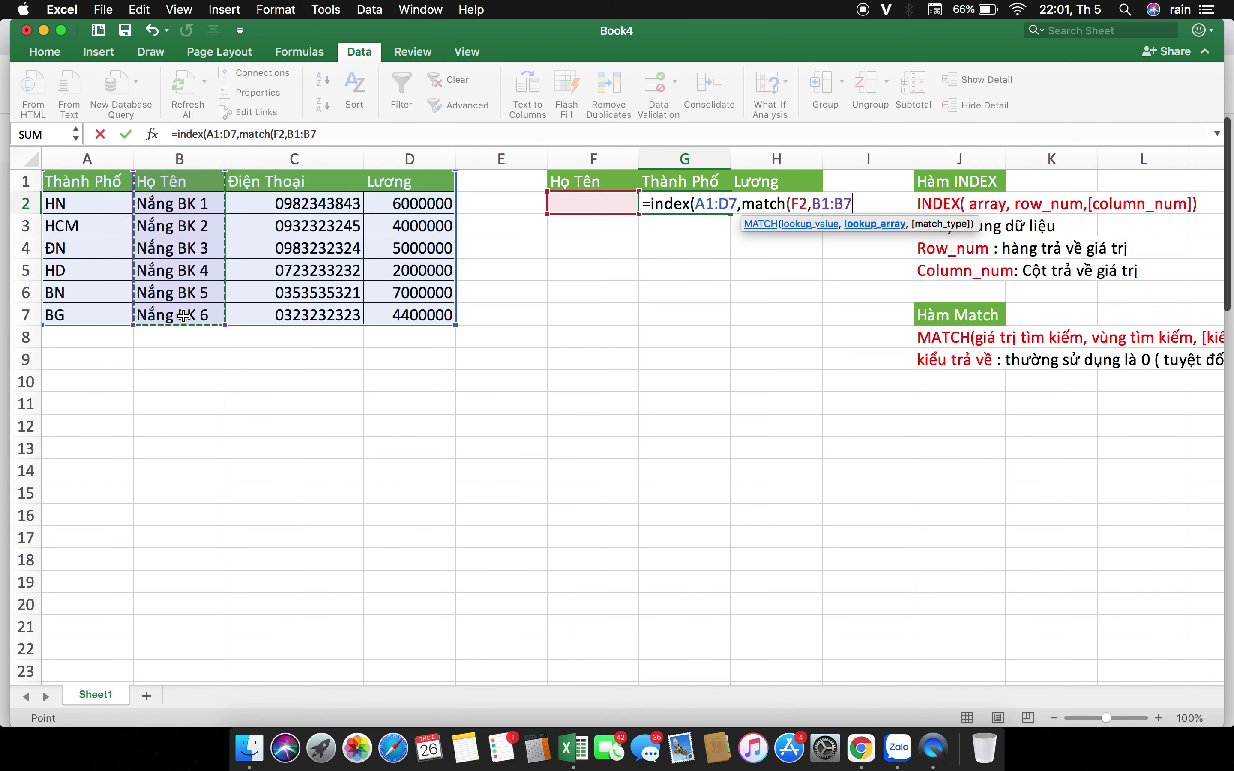
text(,)
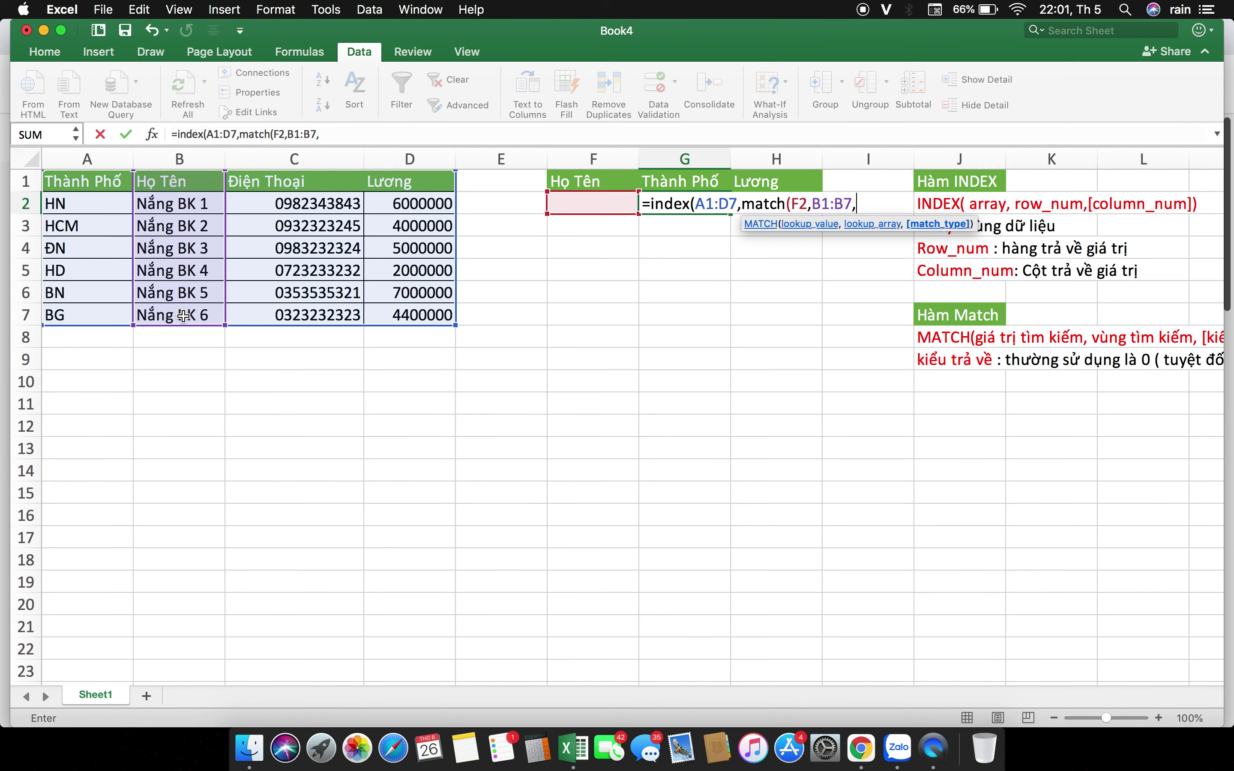
scroll(1007, 409, right, 3)
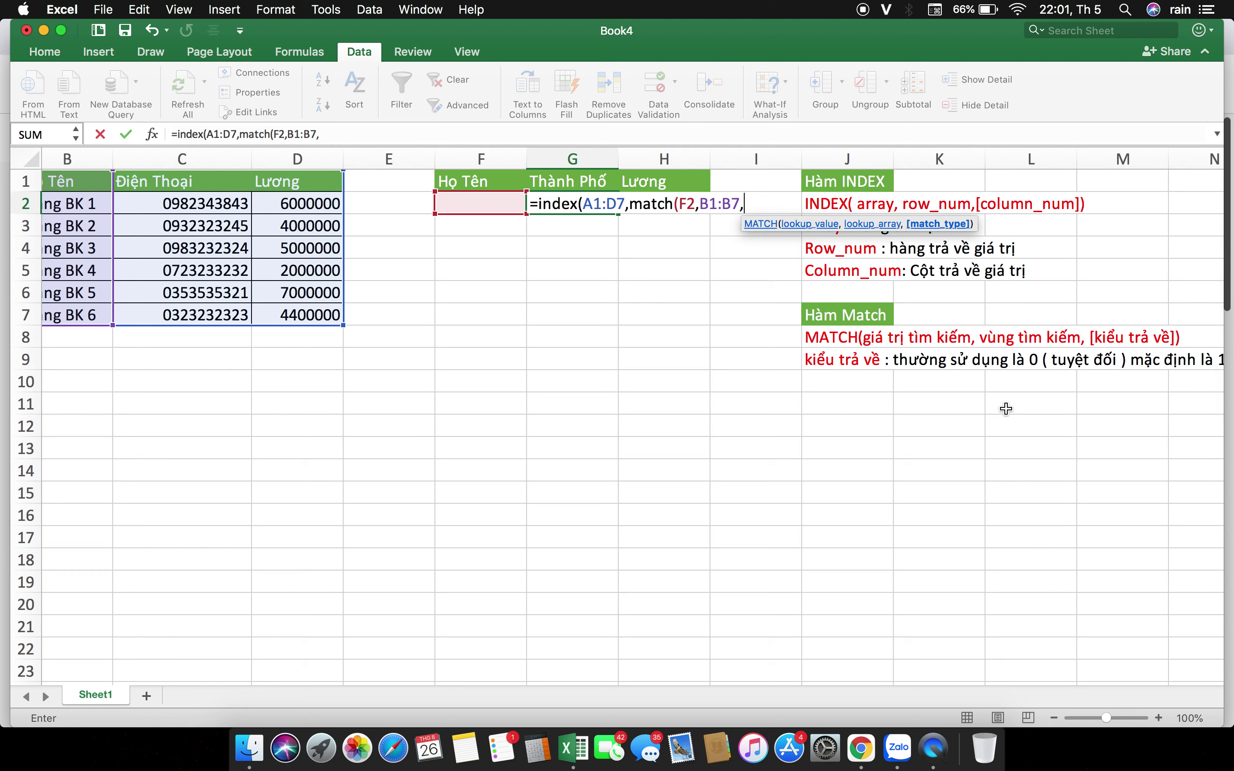
scroll(1025, 407, up, 1)
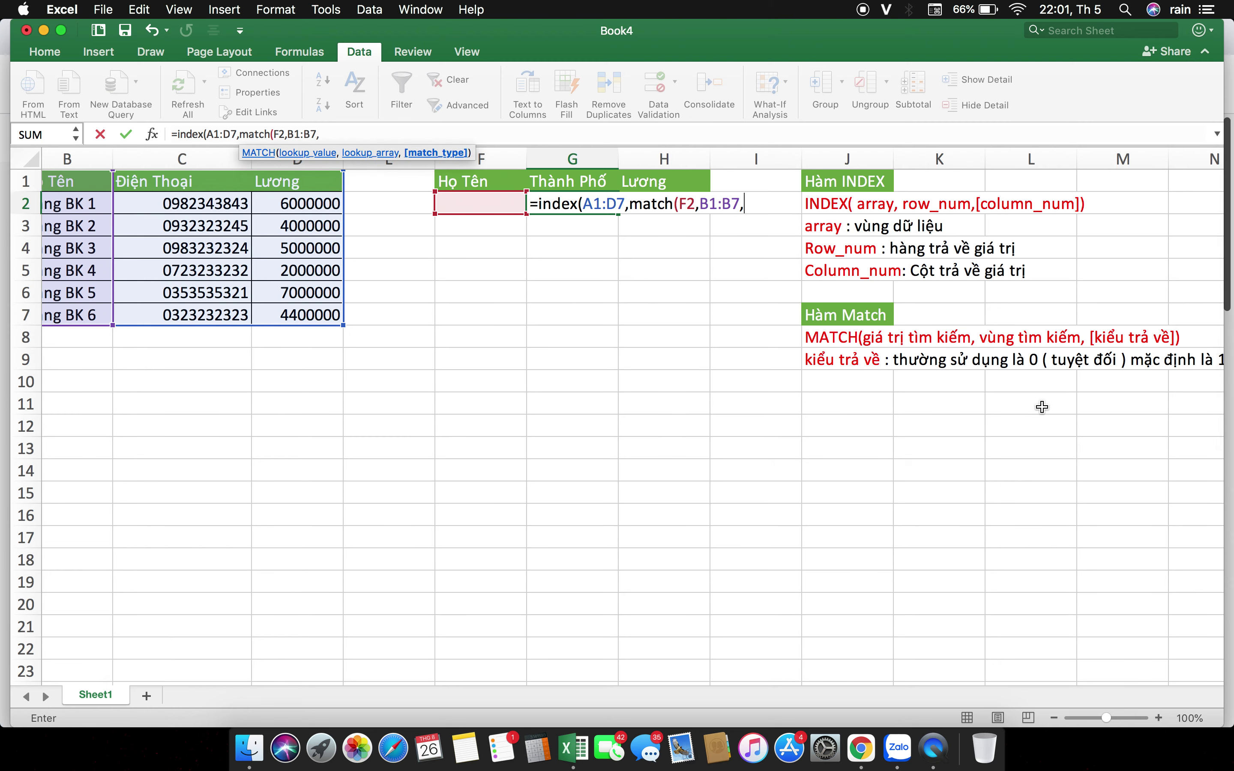
text(0)
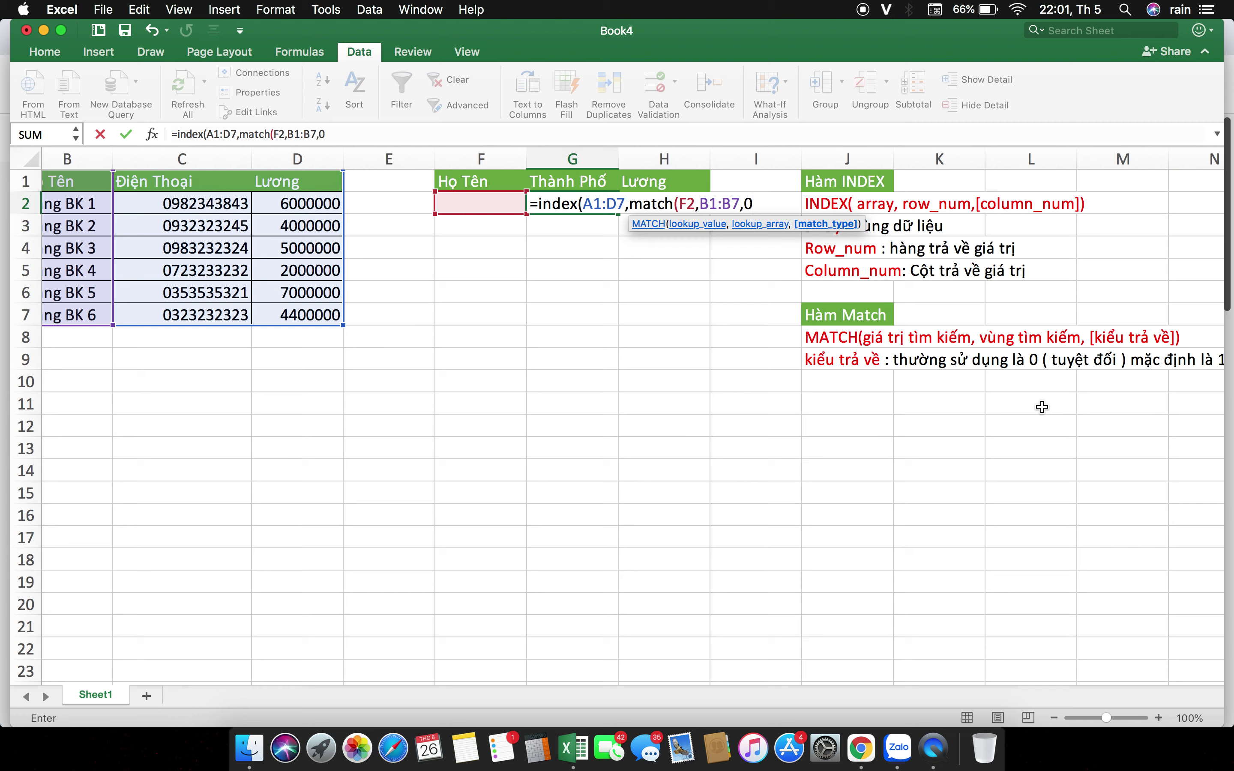
text())
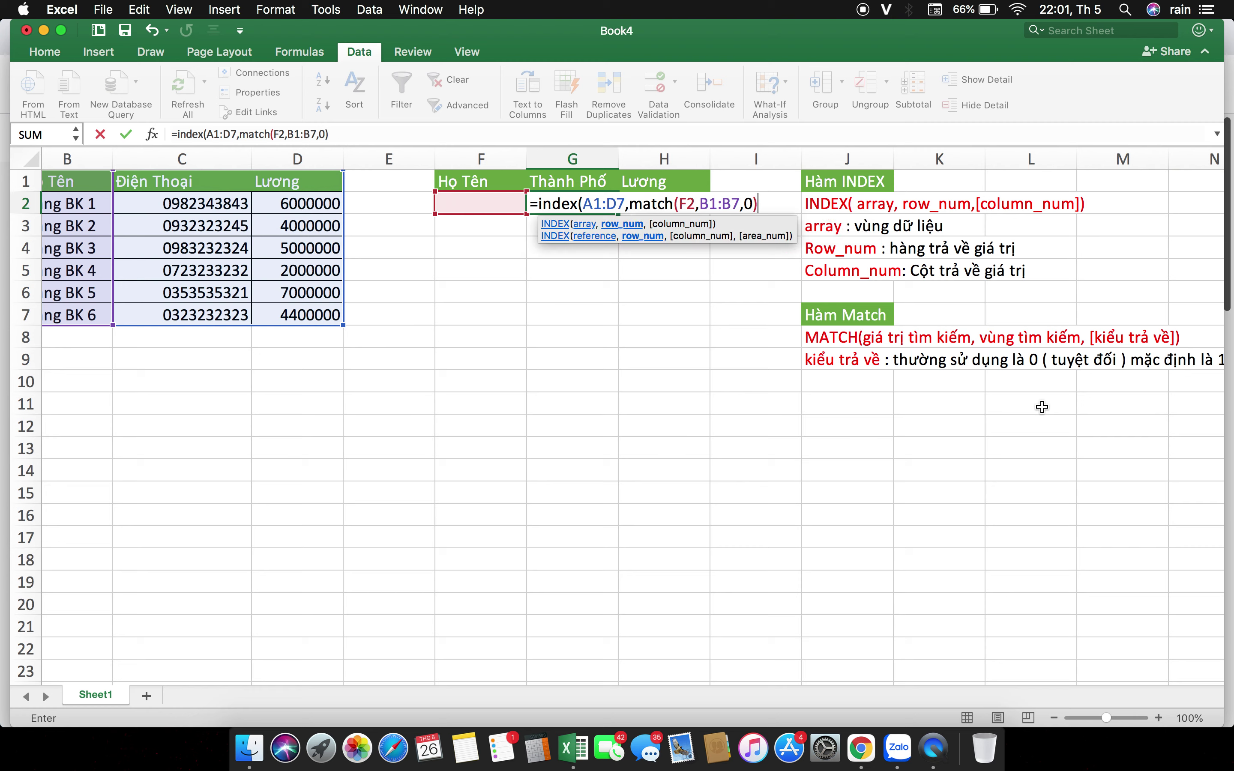
text(,)
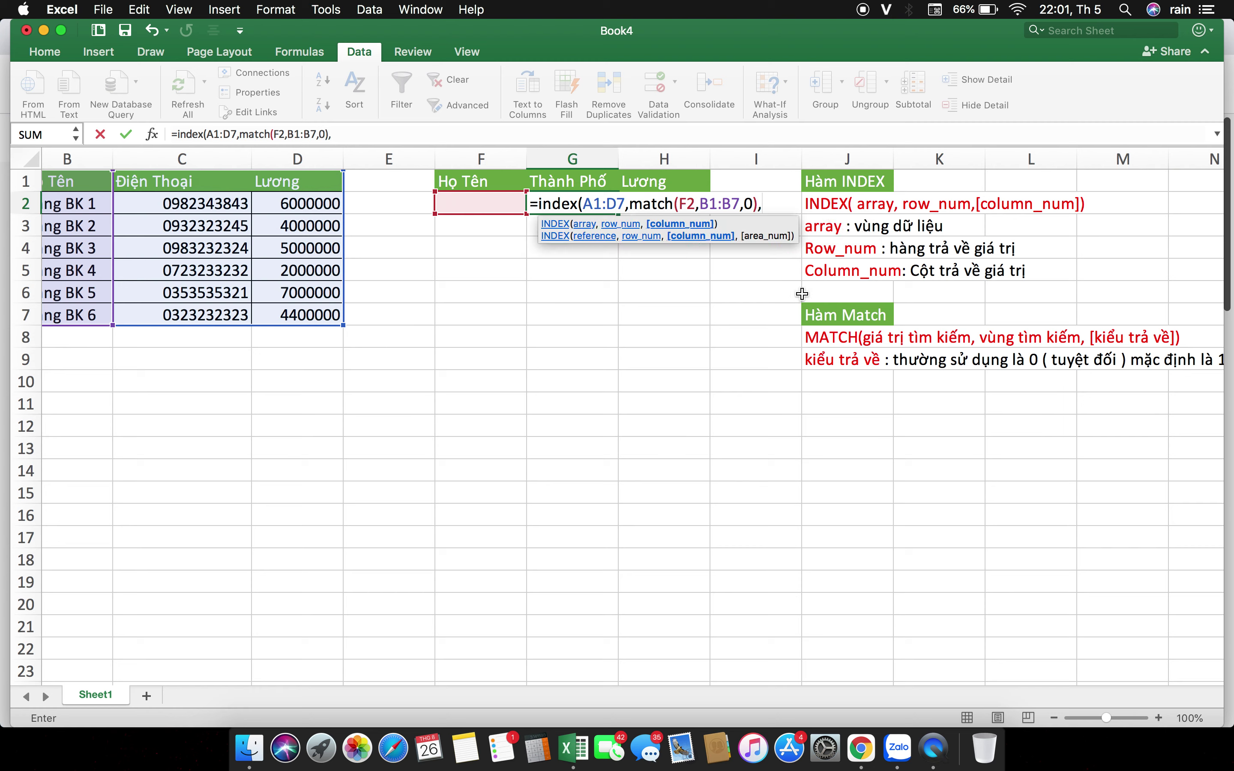
scroll(906, 347, left, 2)
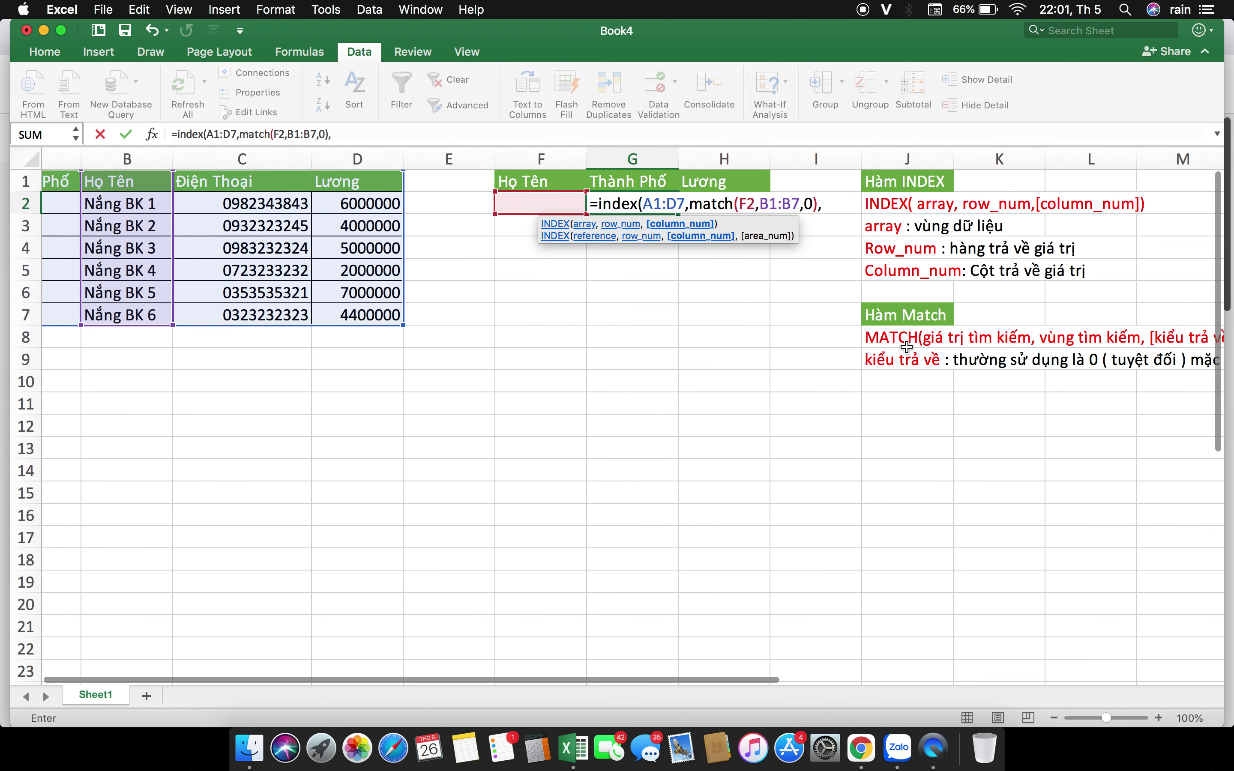
scroll(906, 347, left, 2)
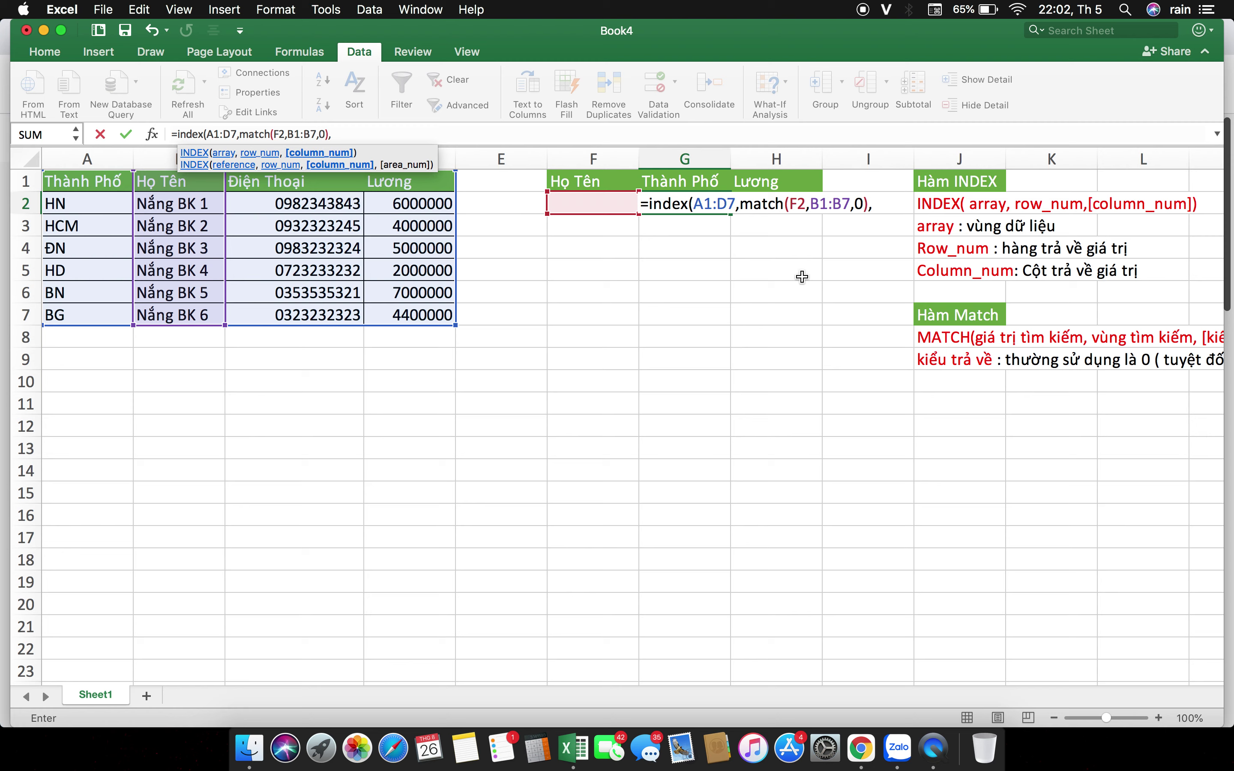
text(1))
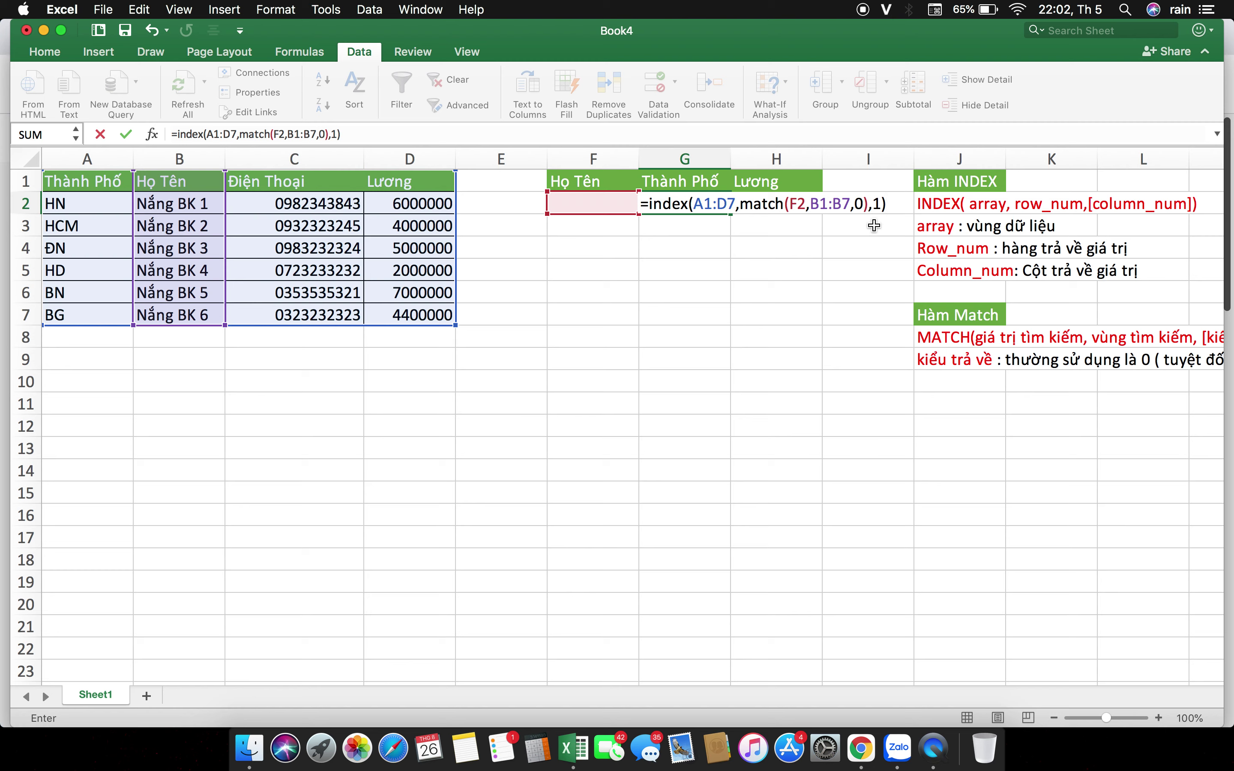
key(Return)
click(611, 203)
click(646, 206)
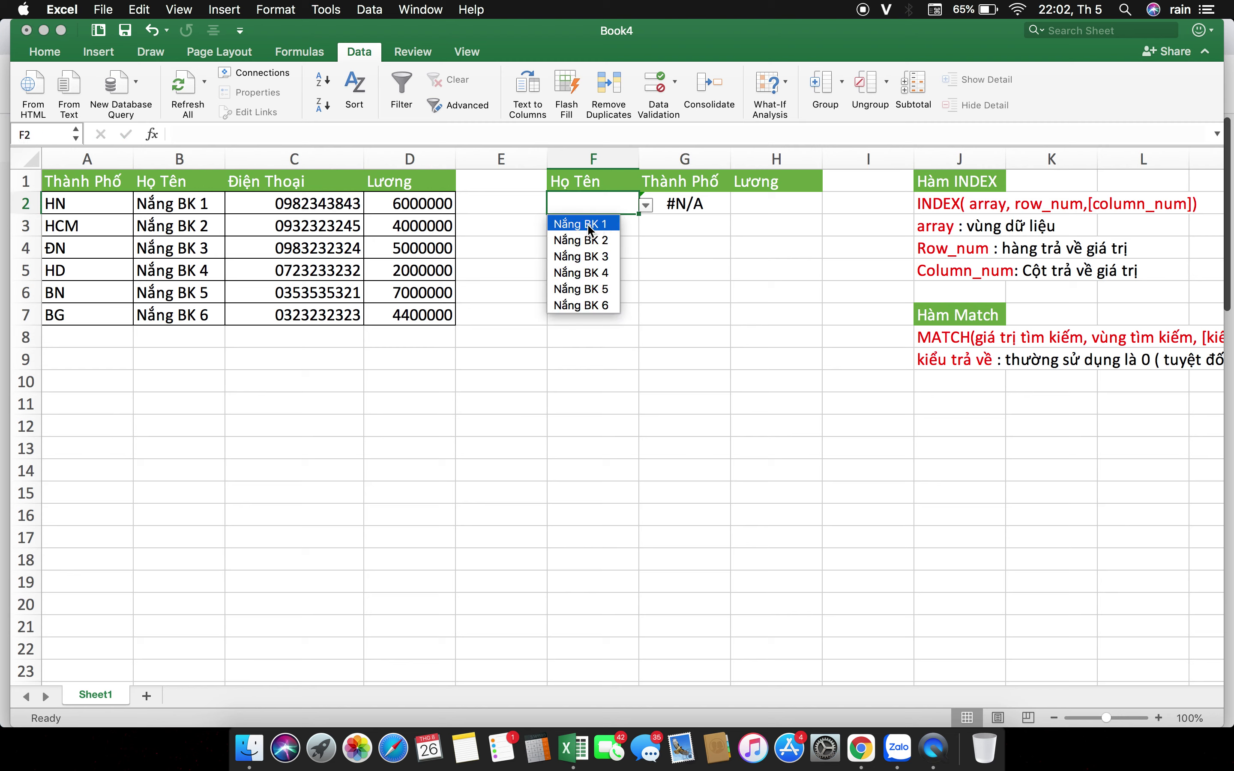
click(575, 225)
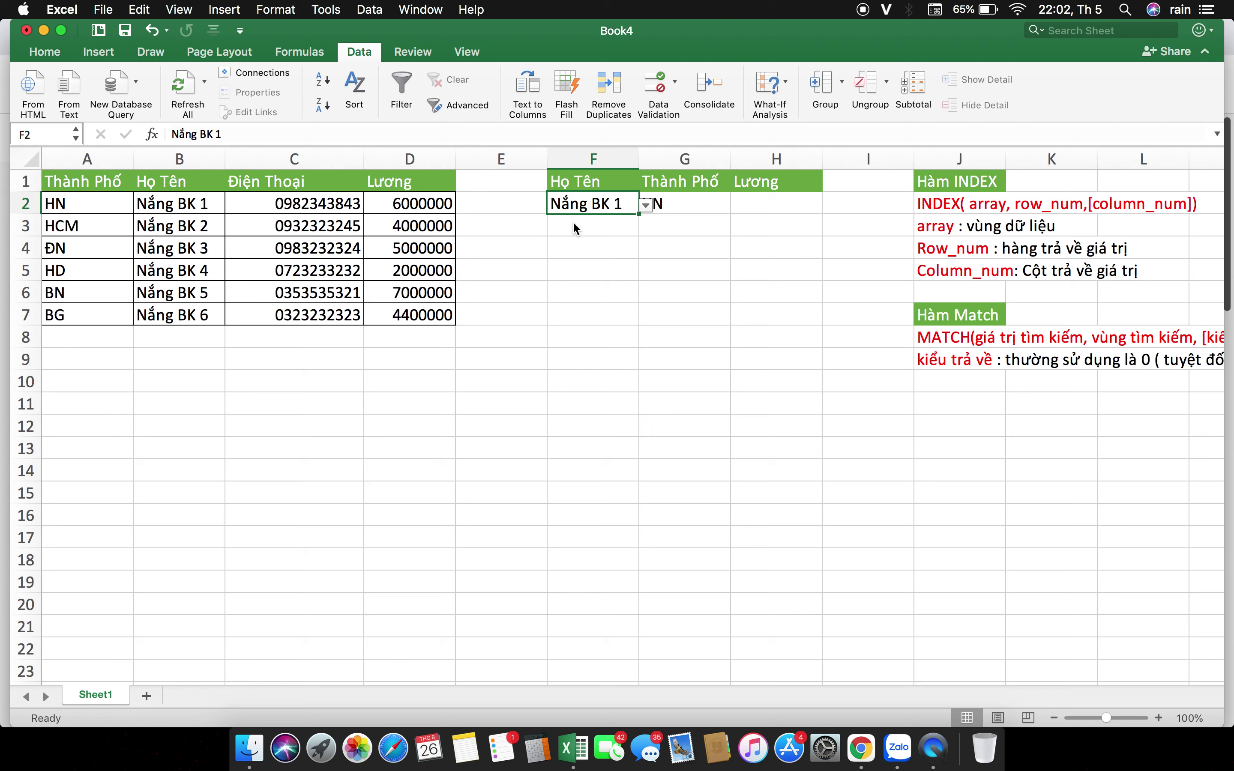
click(673, 246)
click(739, 231)
click(772, 206)
click(632, 242)
click(625, 204)
click(740, 208)
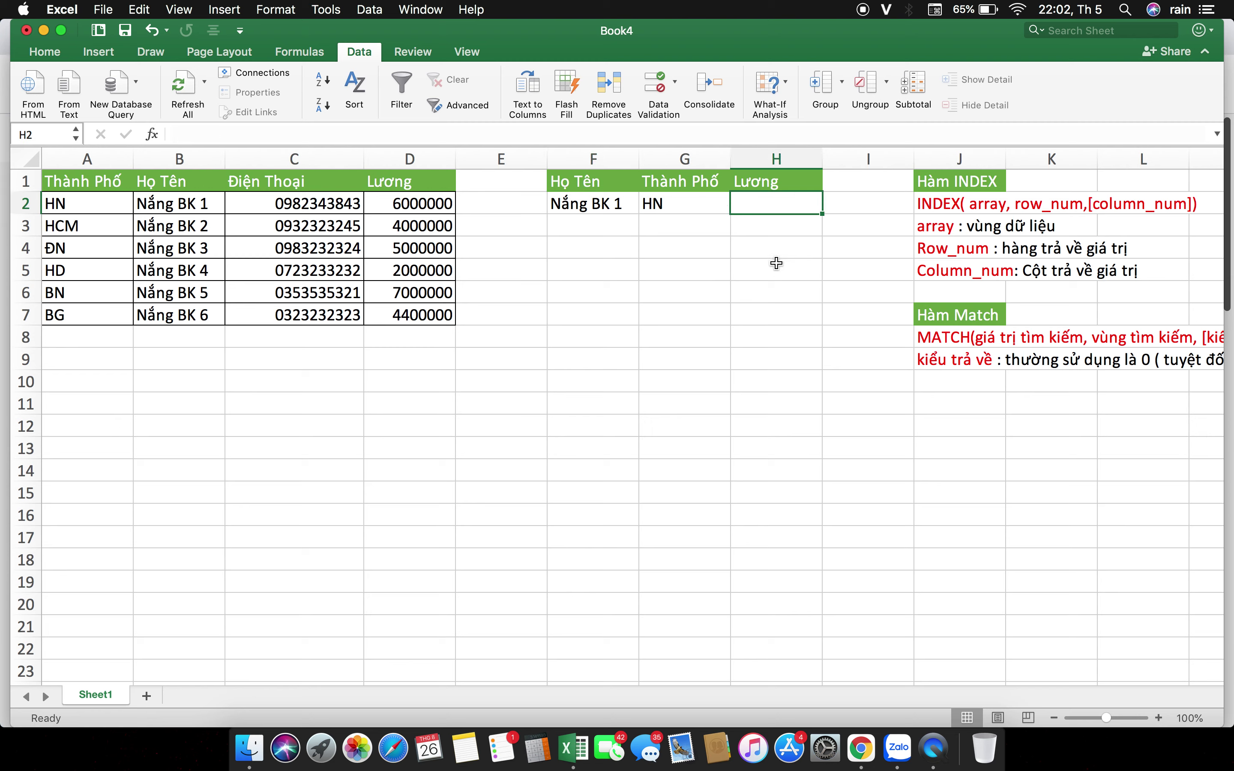
click(632, 204)
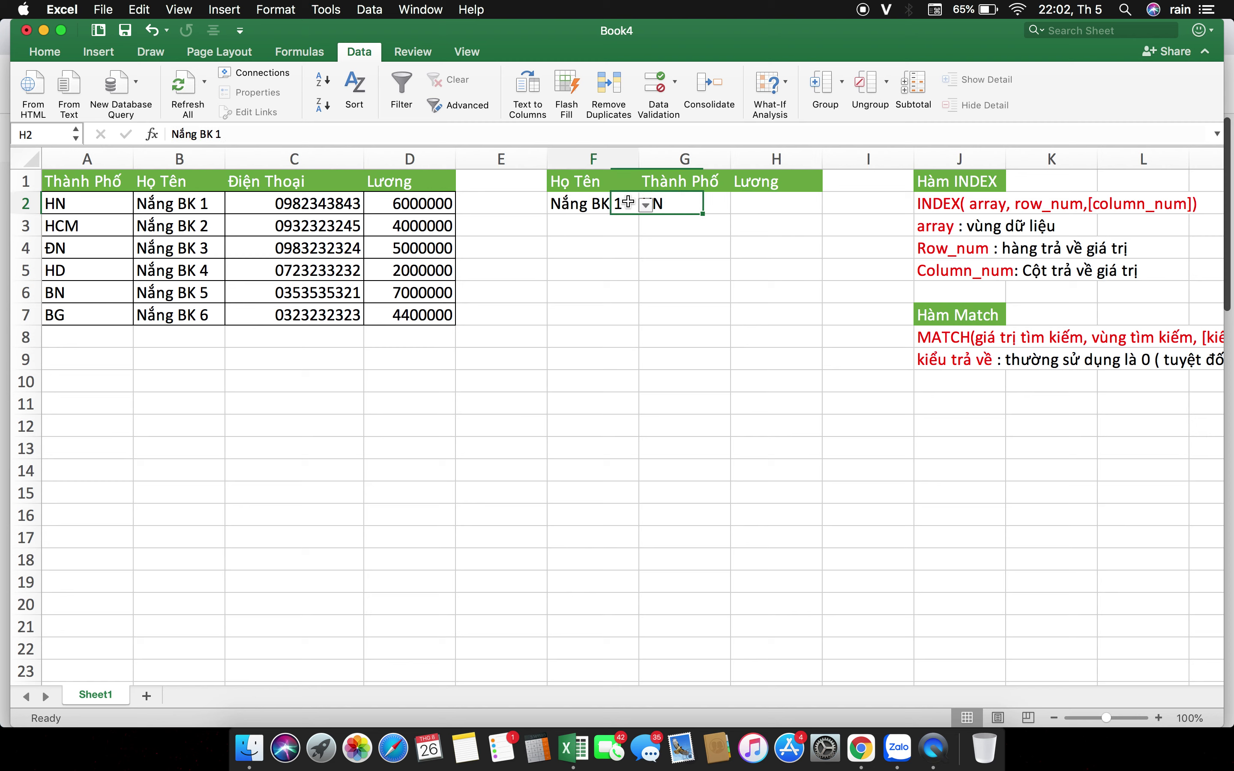
click(645, 205)
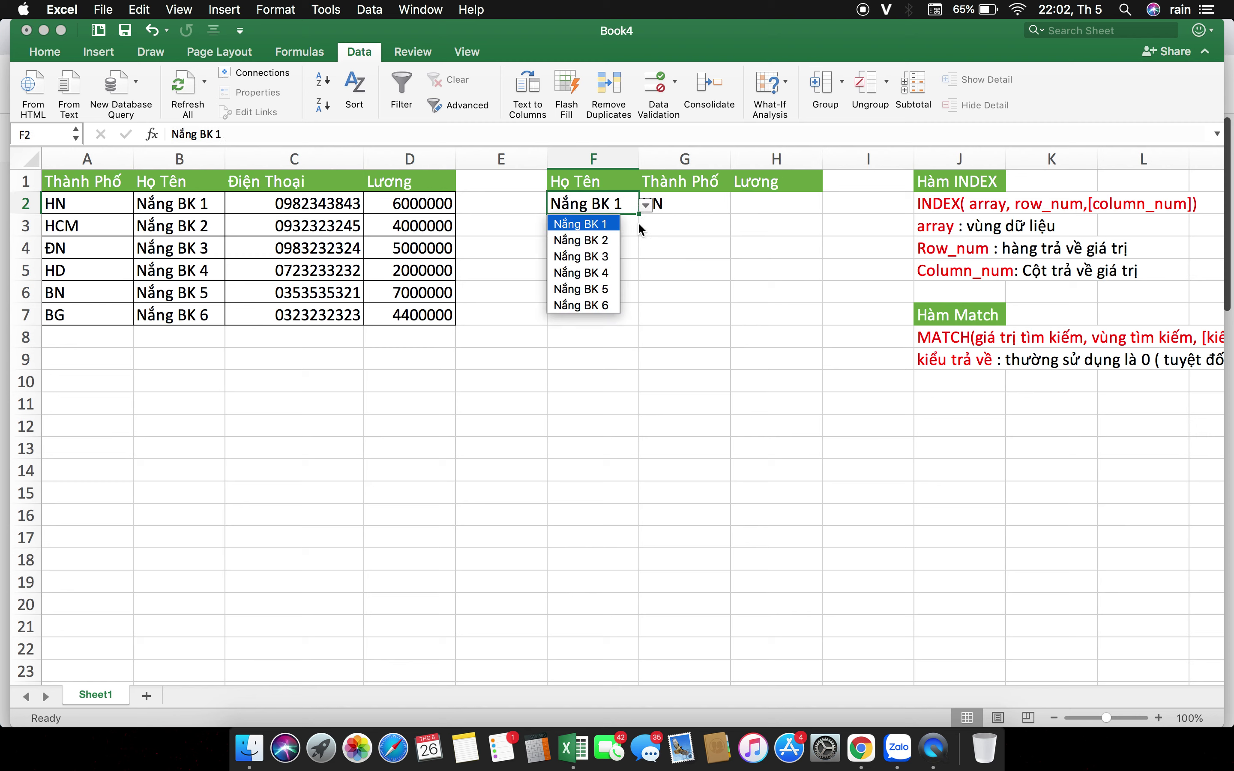
click(611, 274)
click(733, 264)
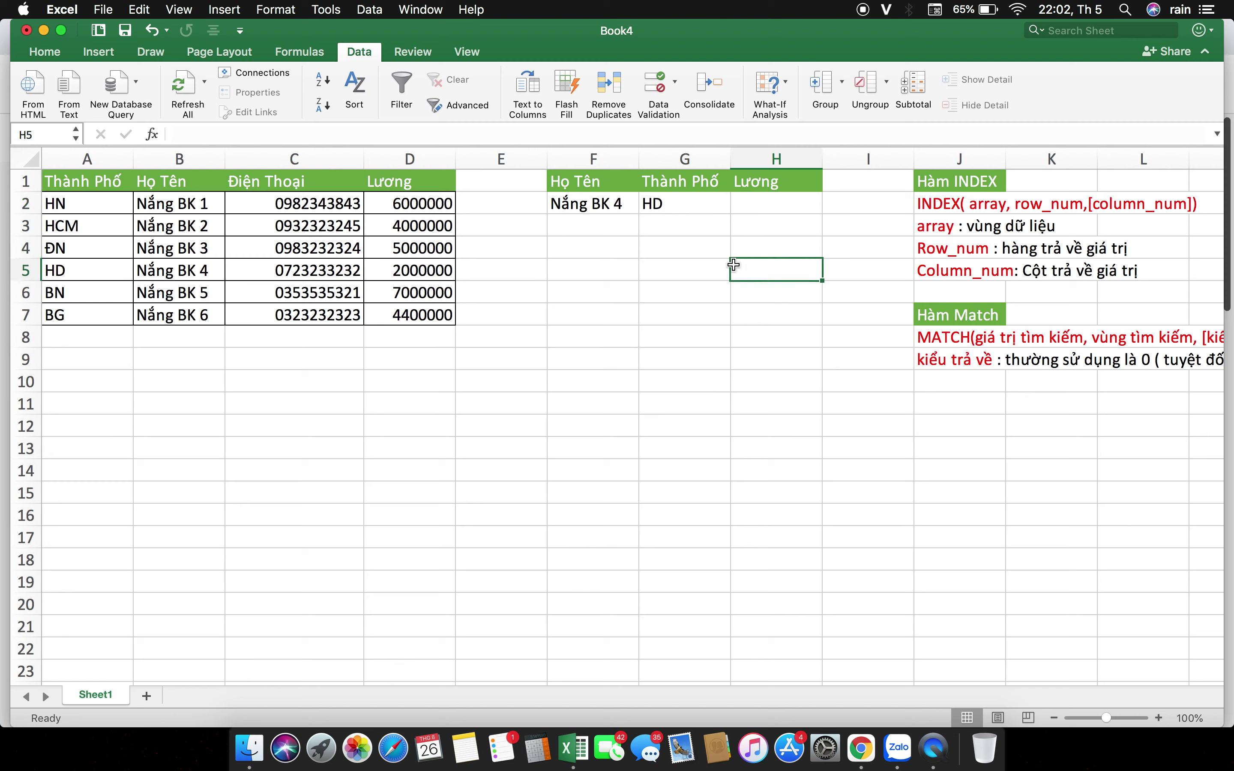
double_click(685, 203)
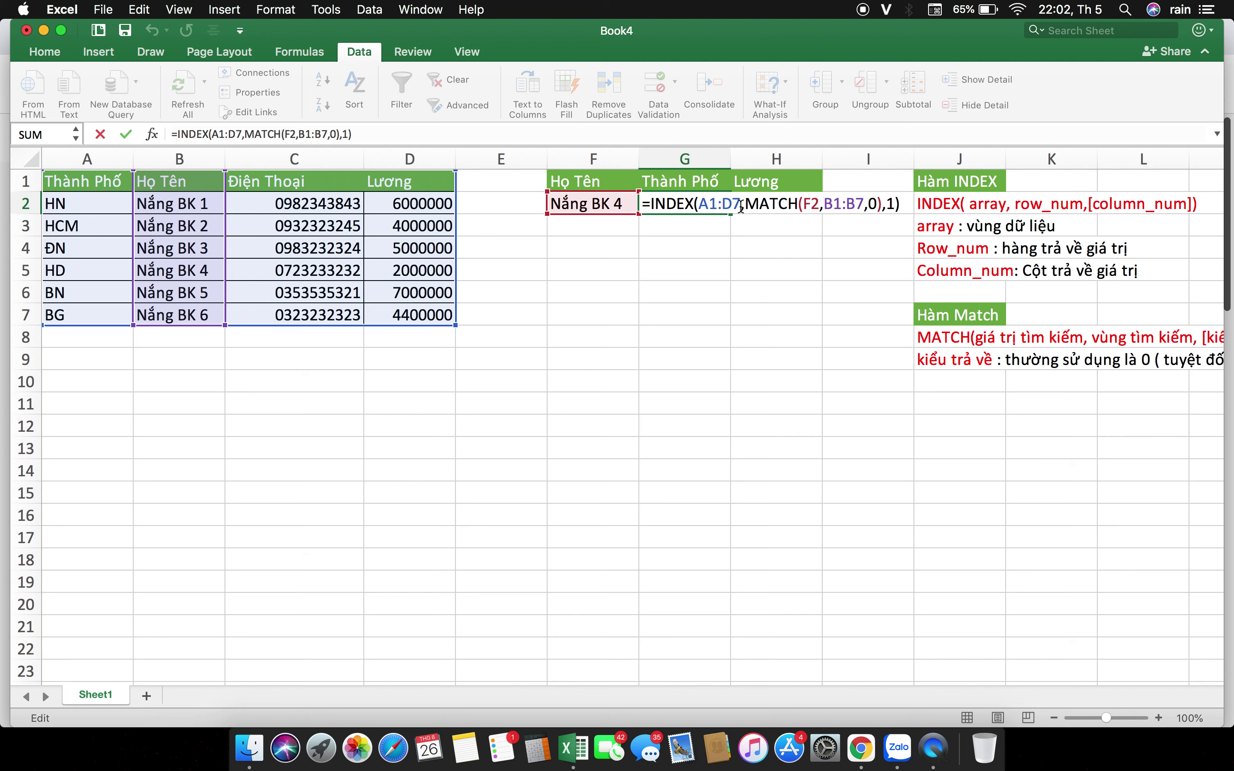
drag(745, 203, 882, 206)
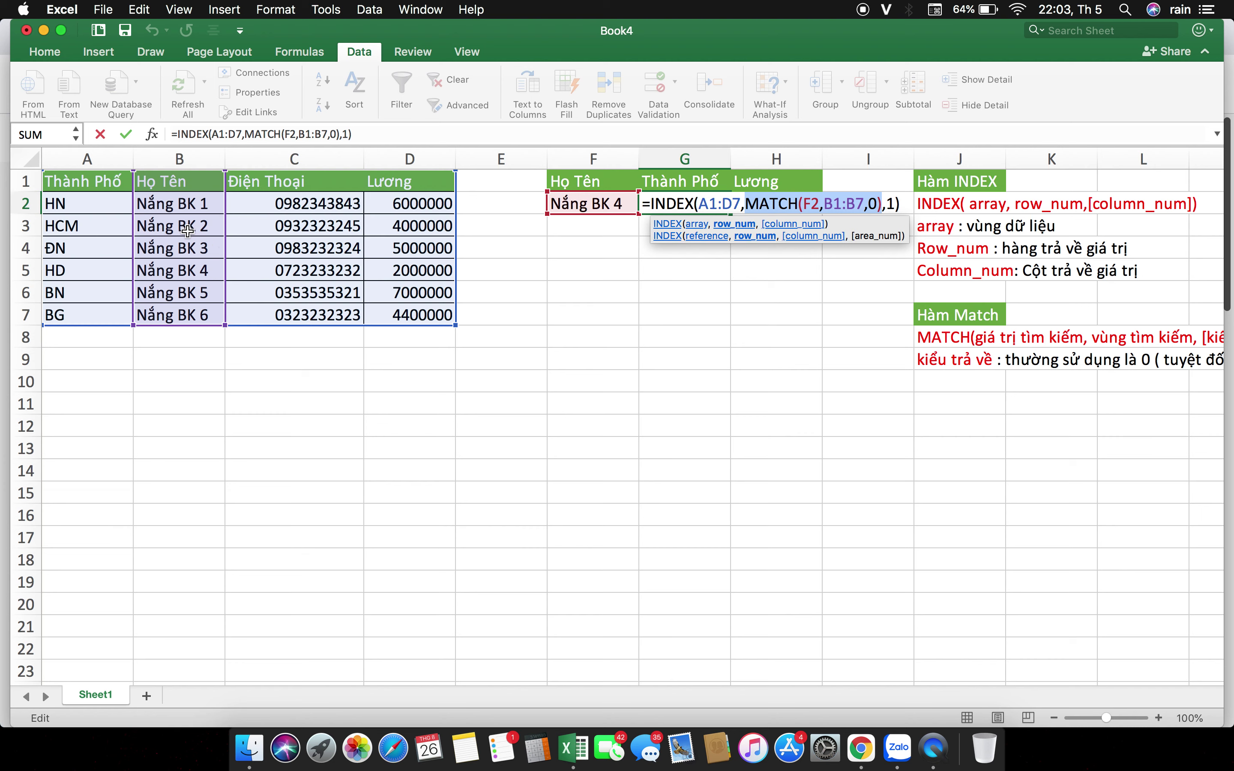
click(881, 205)
drag(882, 205, 746, 203)
click(746, 203)
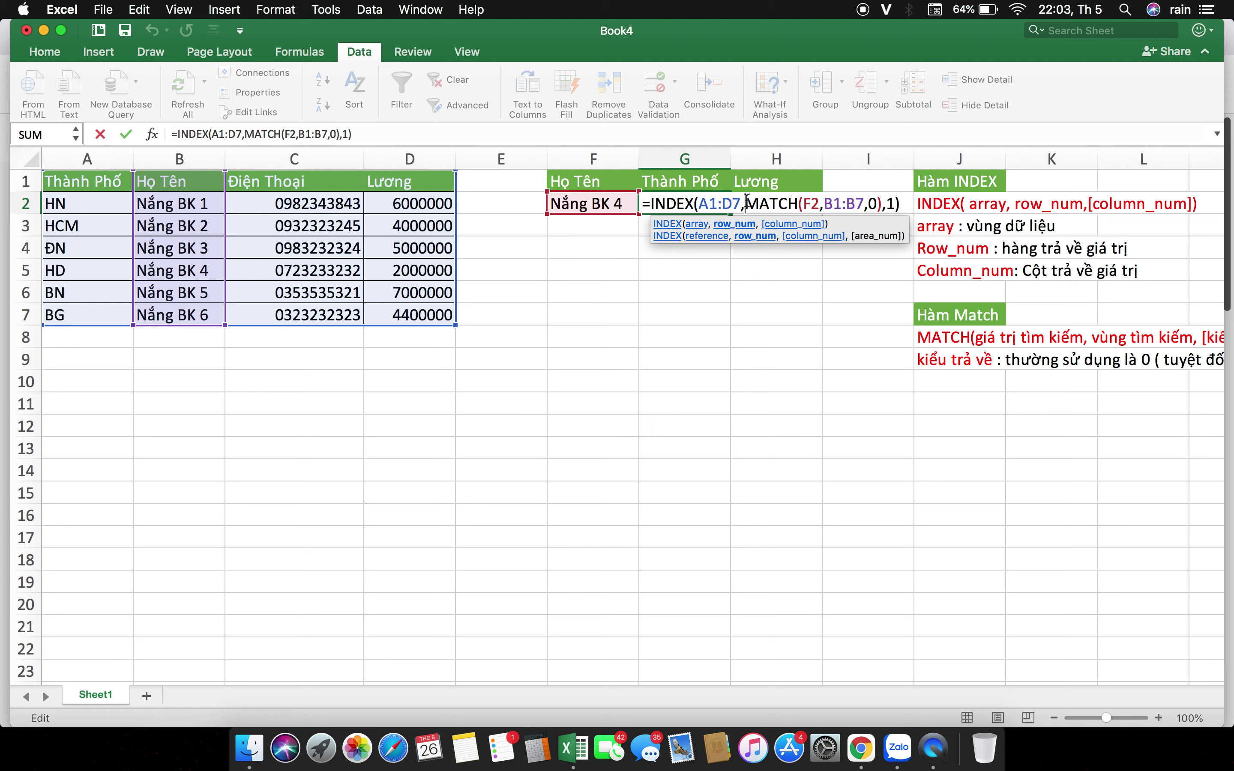
drag(746, 203, 882, 203)
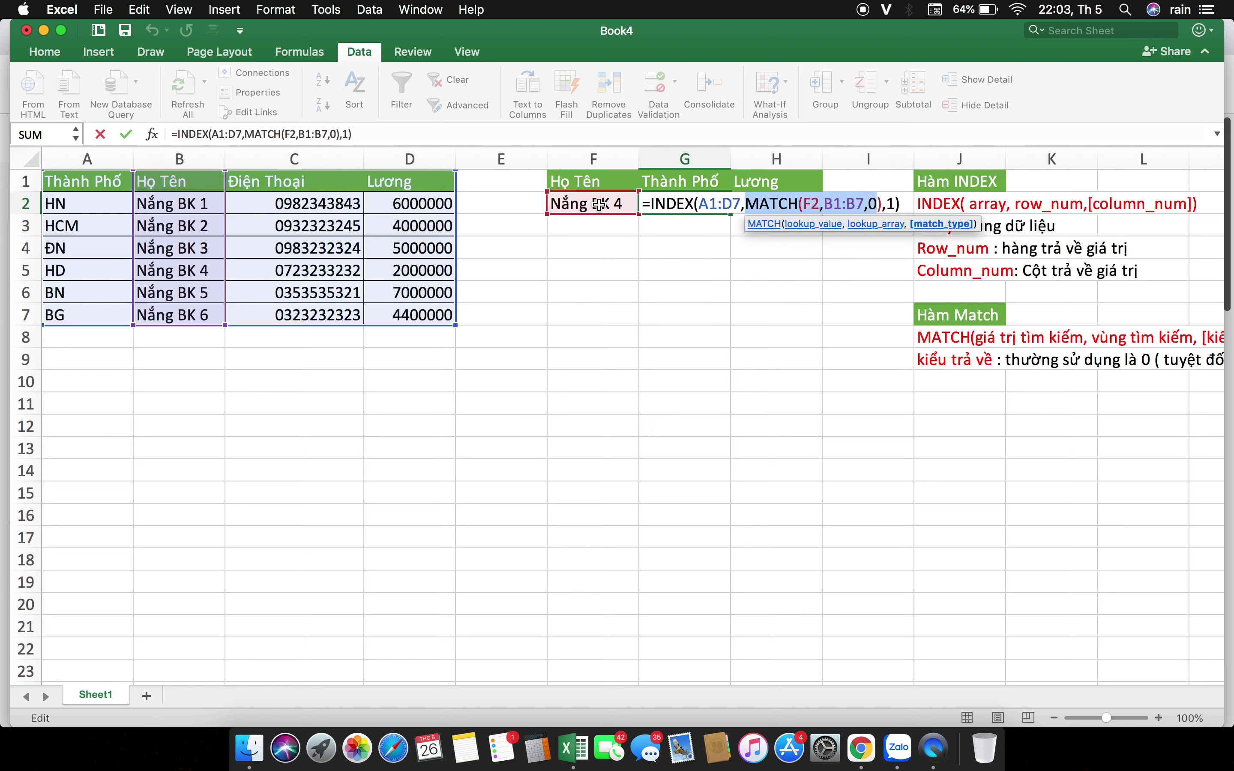
drag(821, 203, 805, 203)
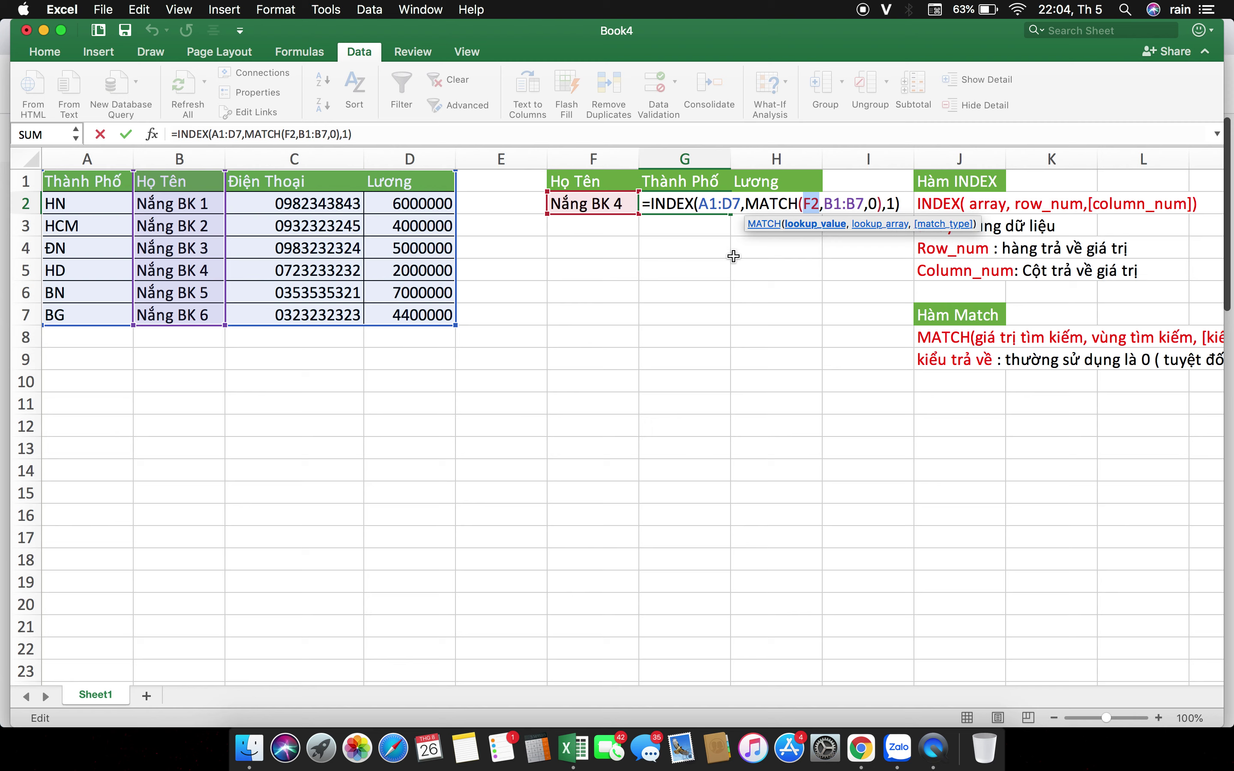
key(Return)
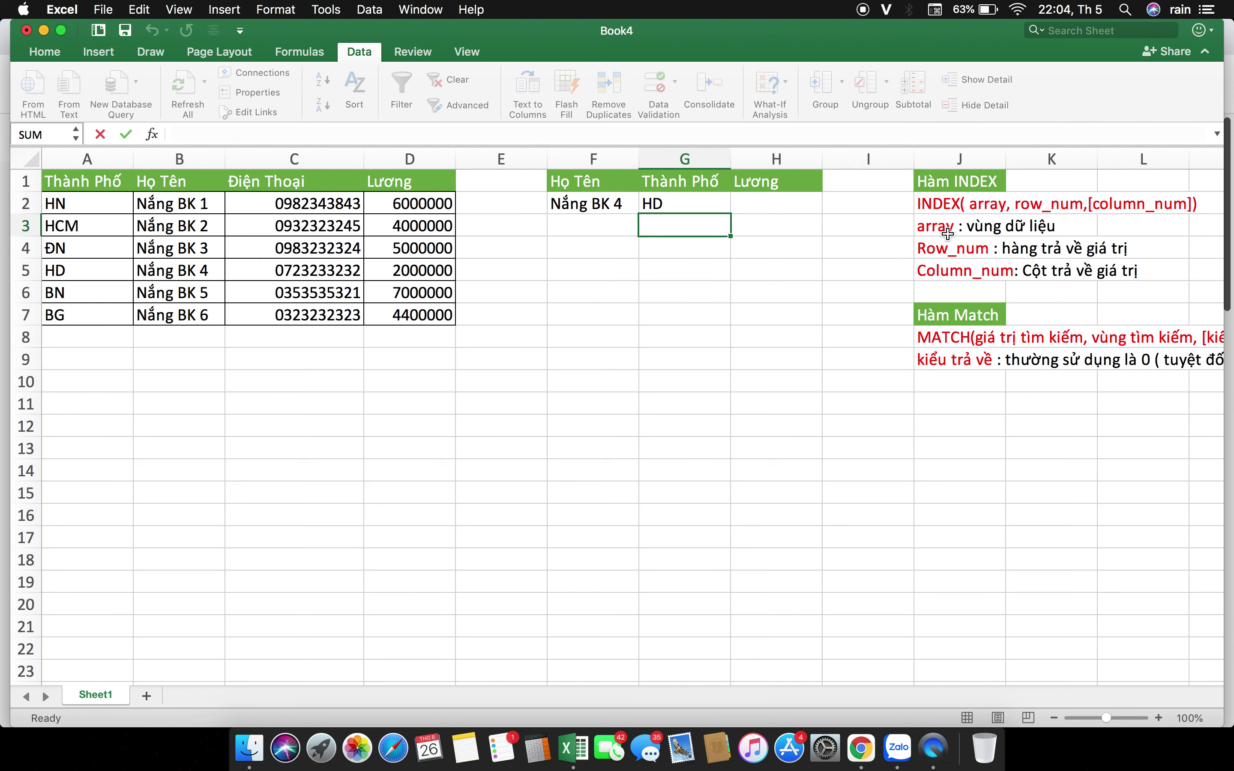
Enter =index(A1:D7,match(F2,B1:B7,0 in H2, selecting the ranges on the sheet.
click(772, 206)
text(=)
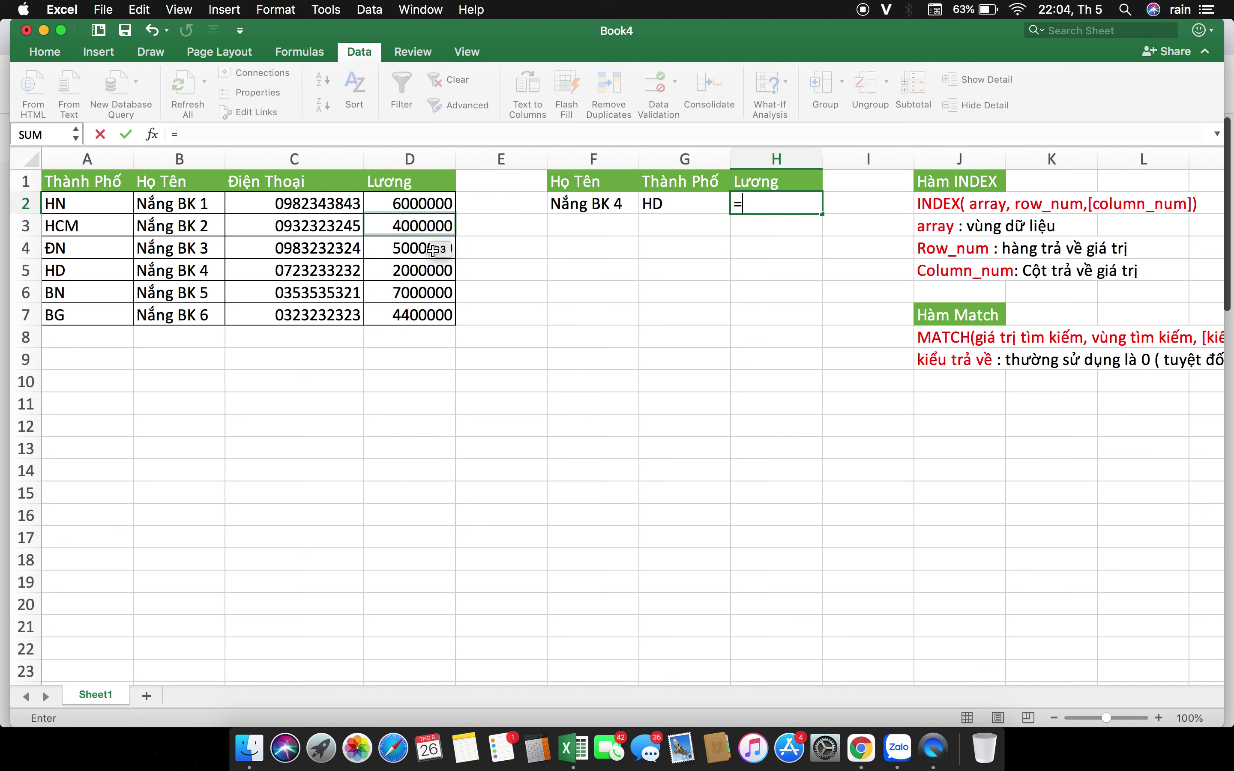
click(770, 206)
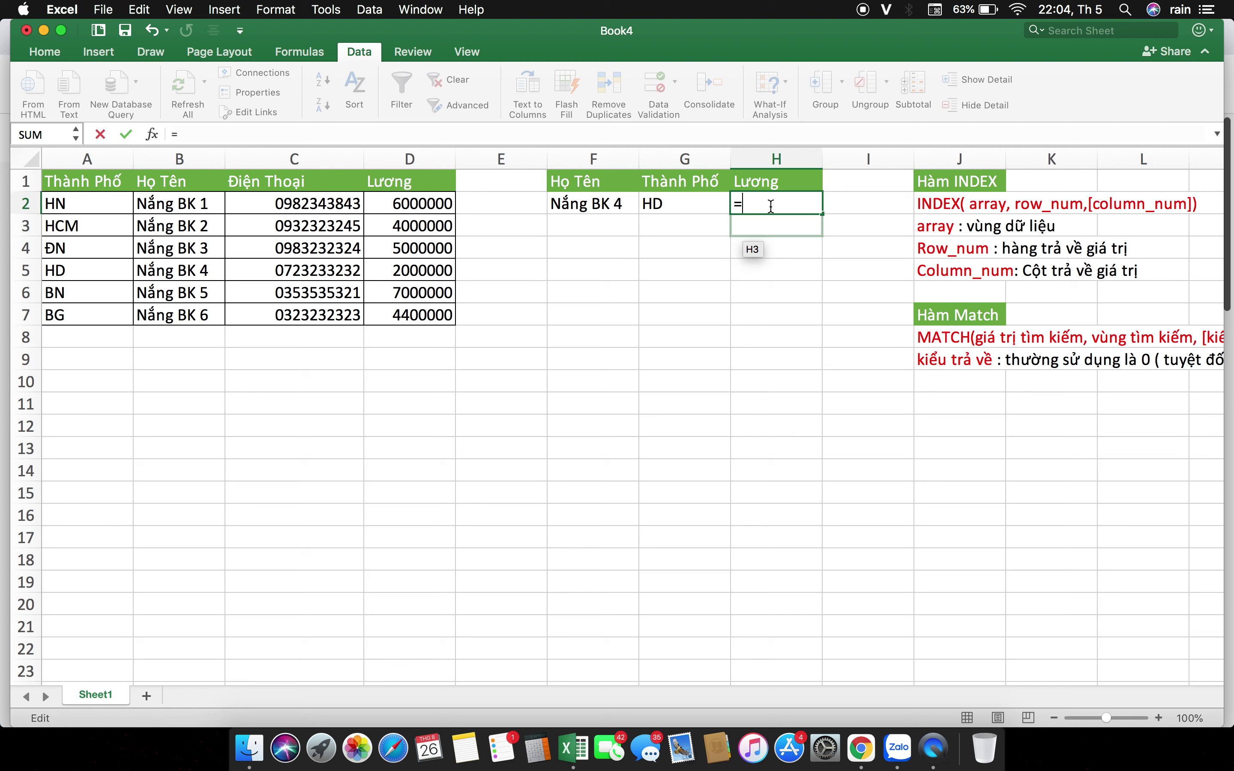
text(index()
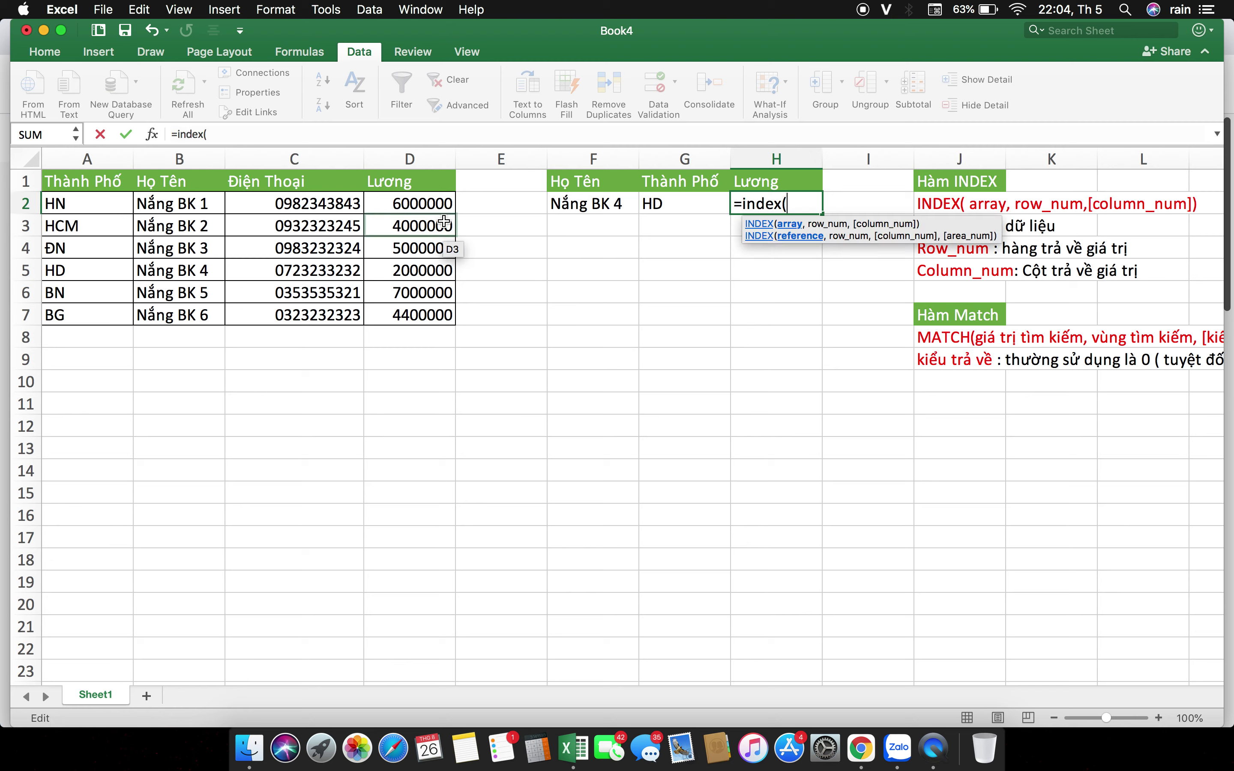
drag(89, 181, 419, 319)
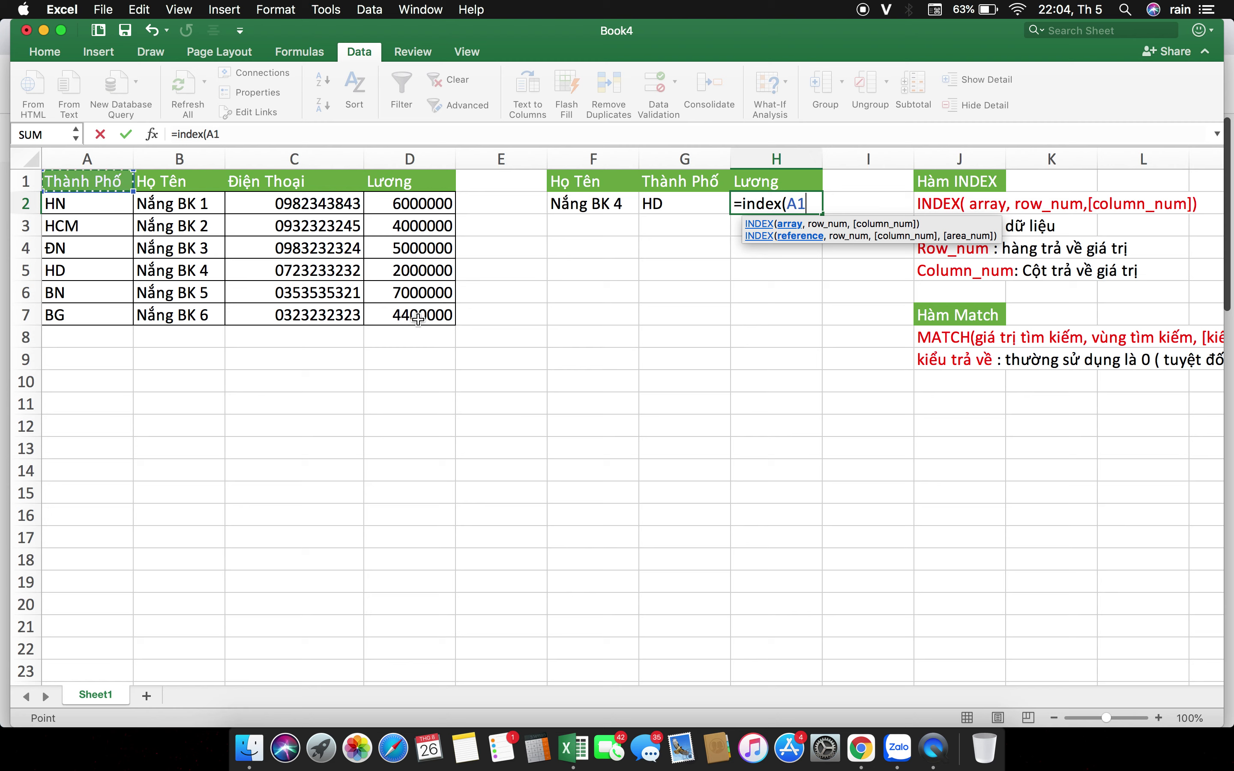
text(:D7,)
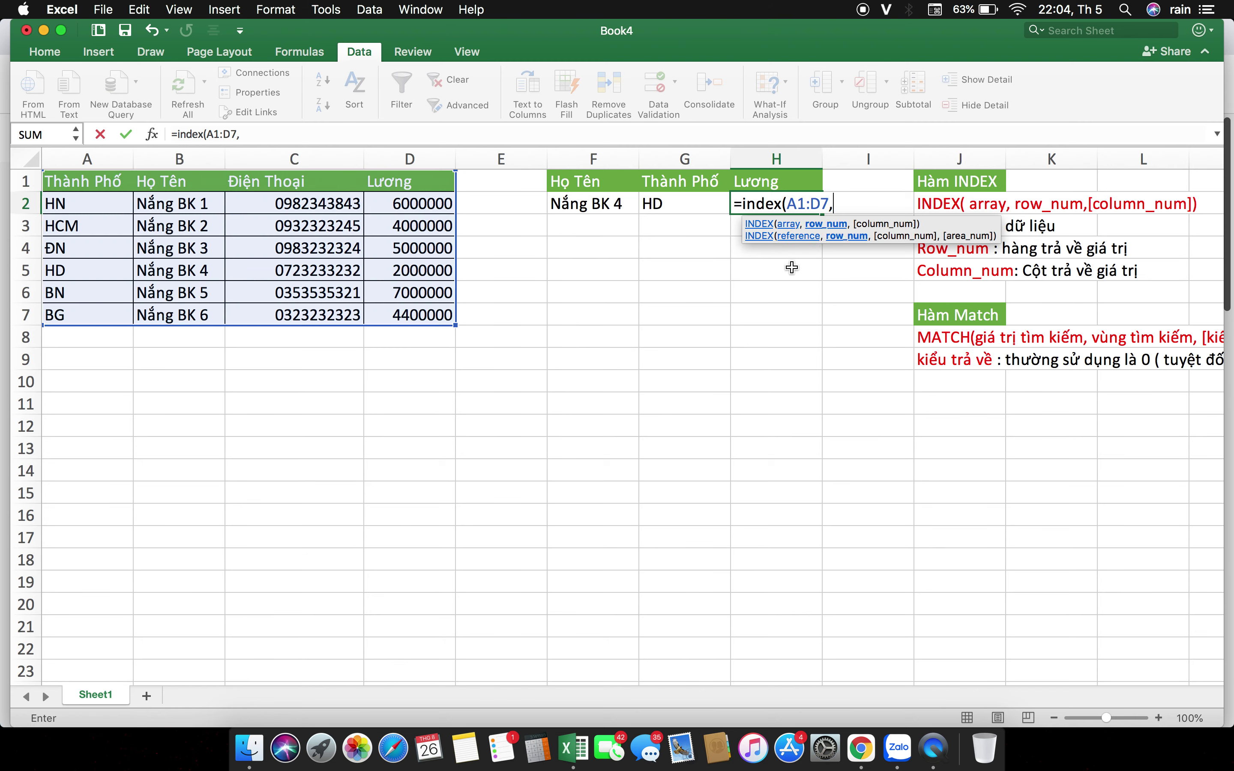
text(m)
text(atch()
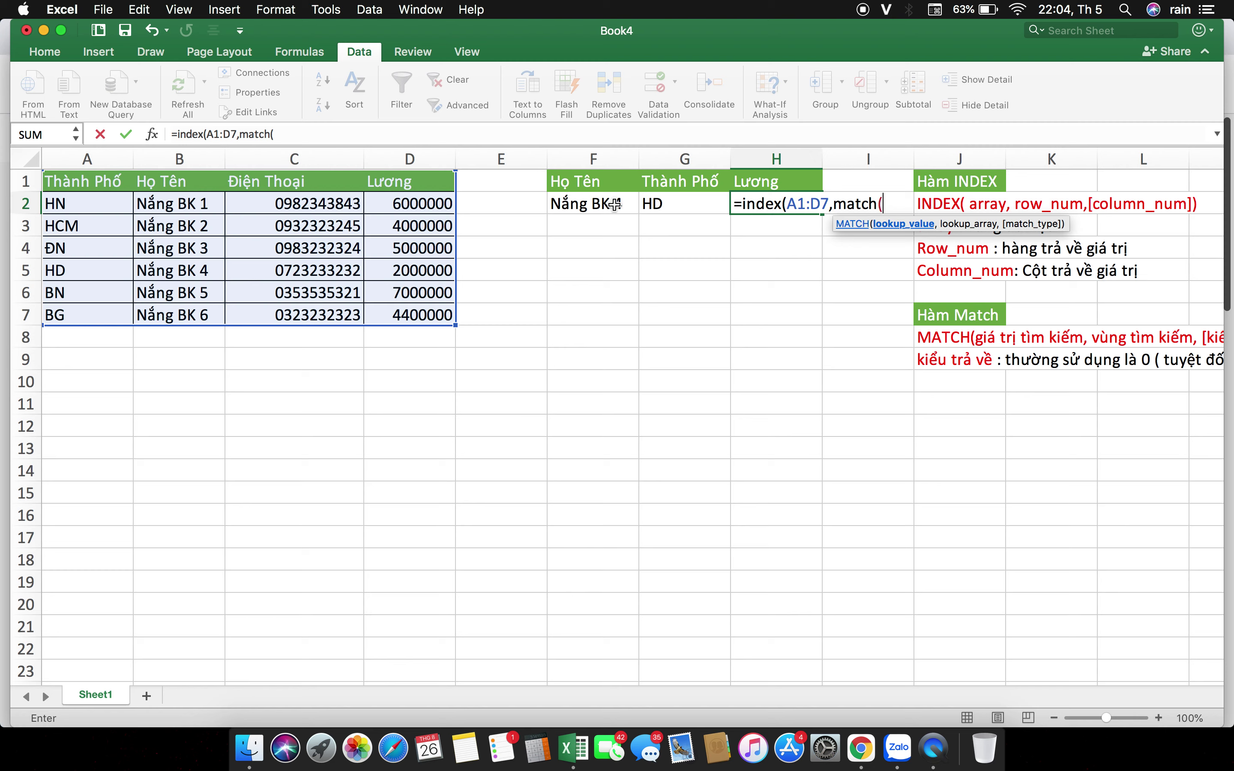
click(615, 204)
text(,)
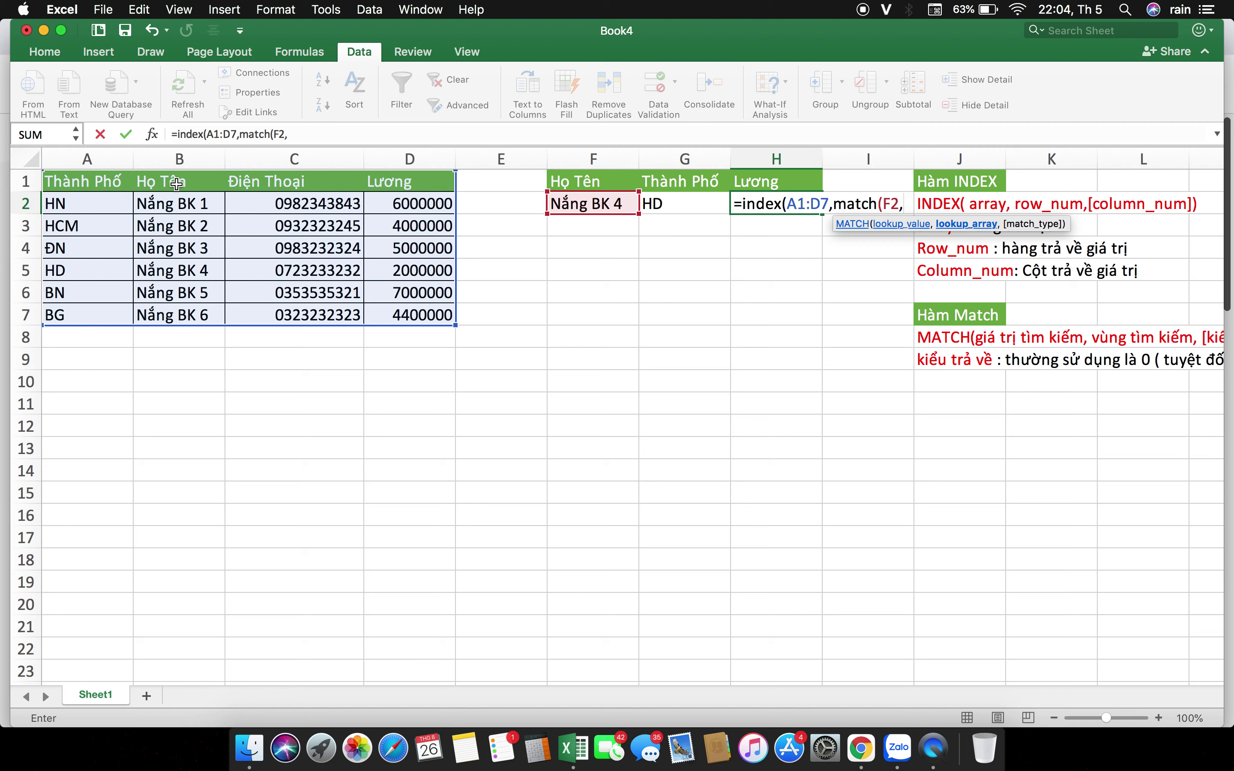
click(179, 182)
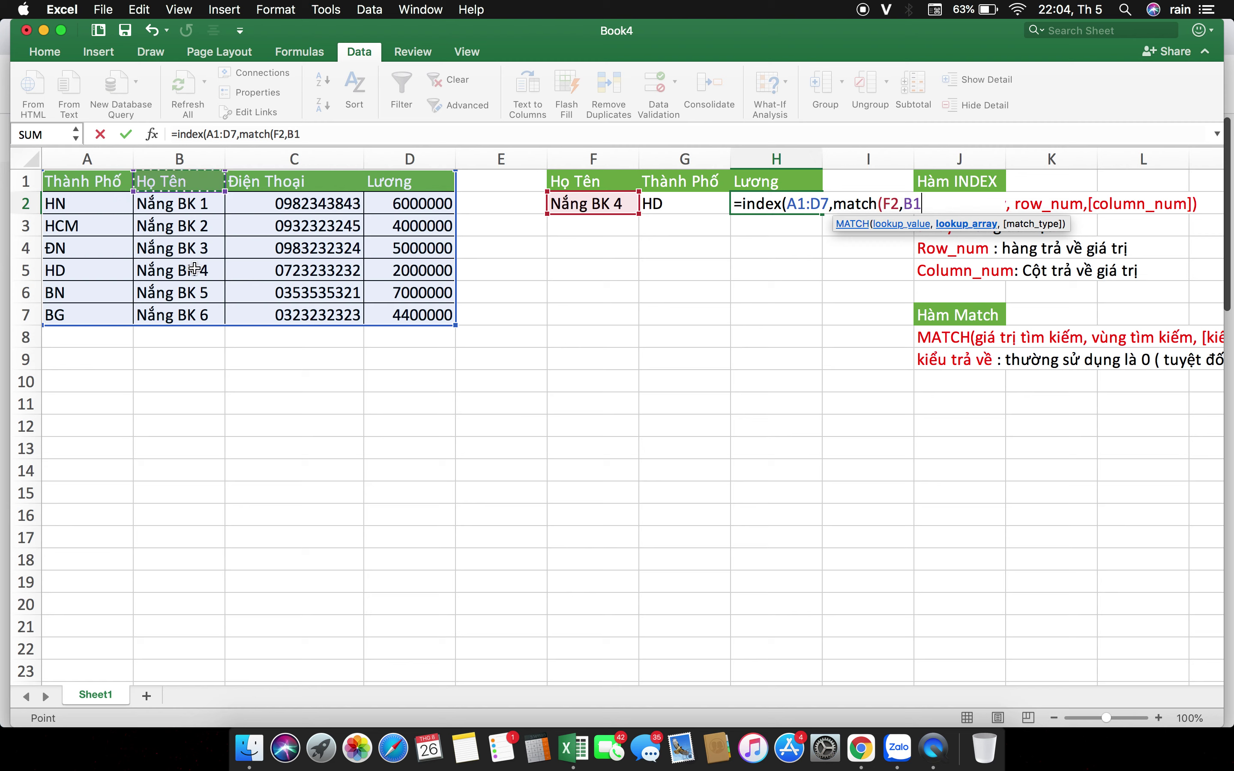
shift+click(193, 320)
text(,0)
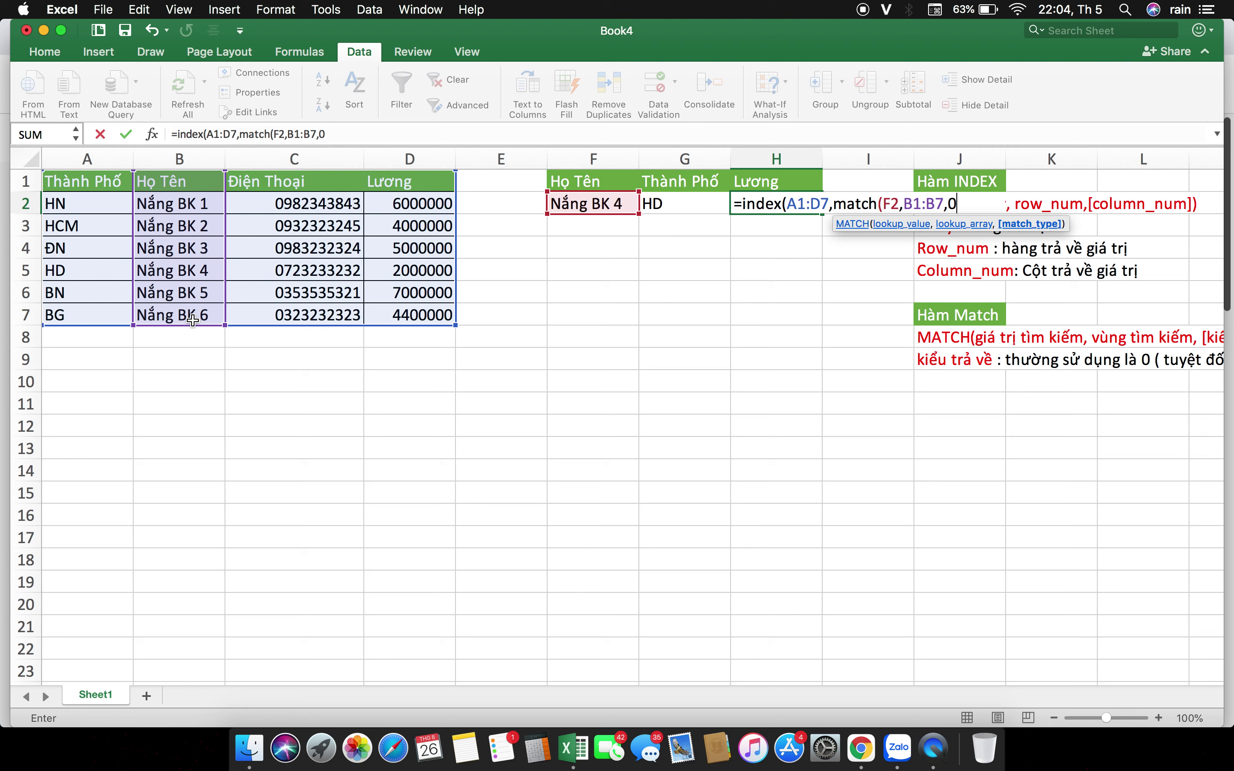
text())
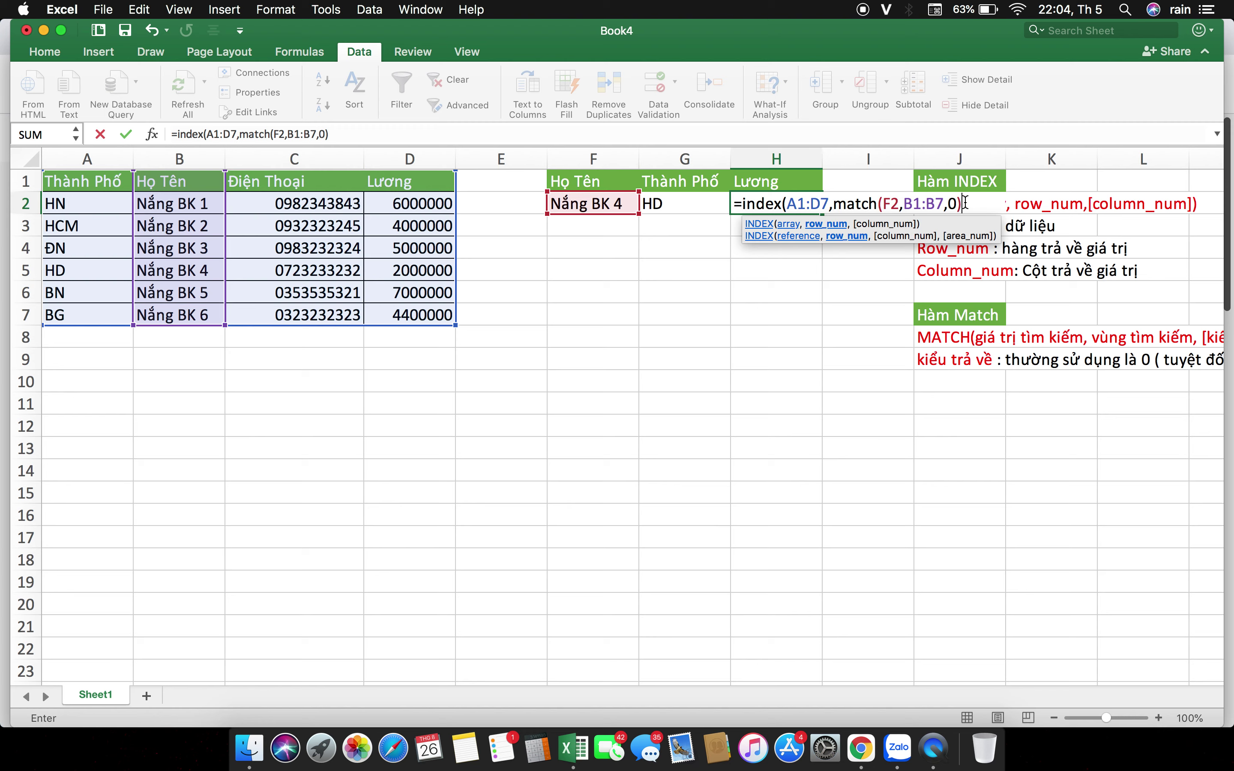
Add column 4 to close H2's formula and commit it, showing 2000000.
drag(966, 203, 836, 204)
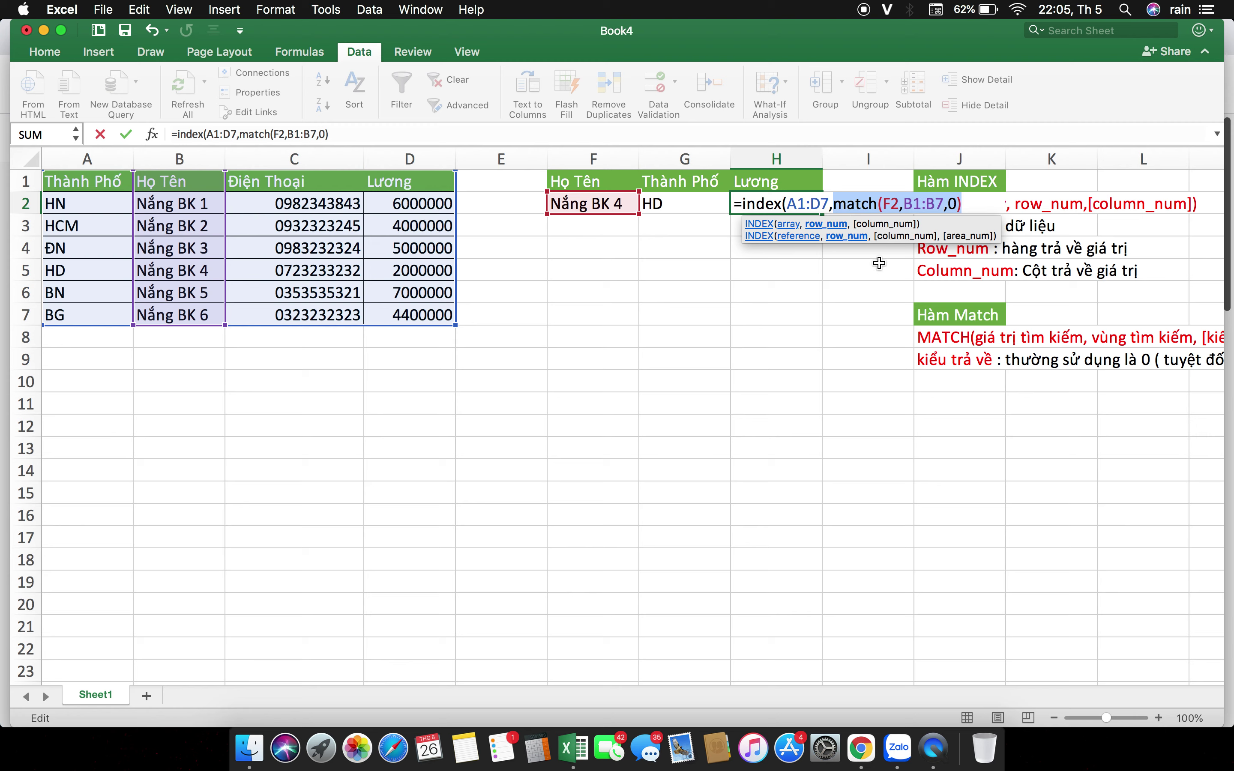
click(969, 206)
text(,4)
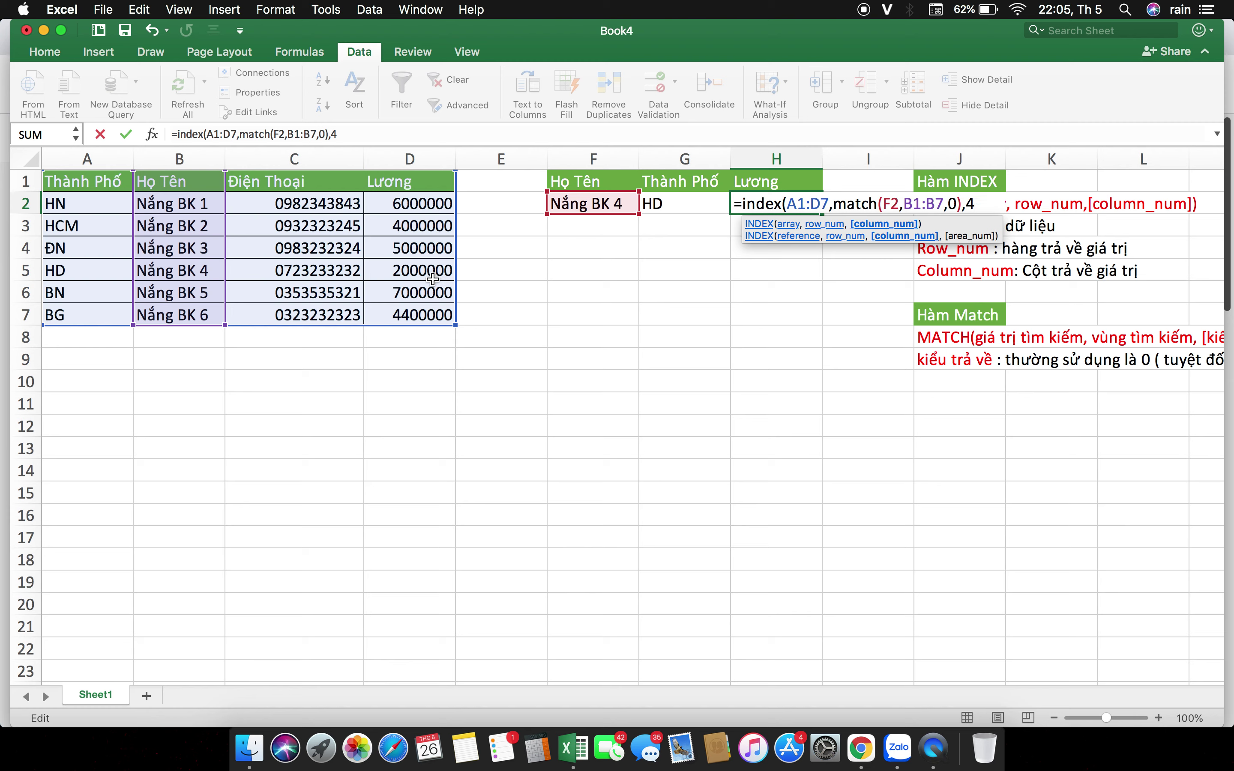
text())
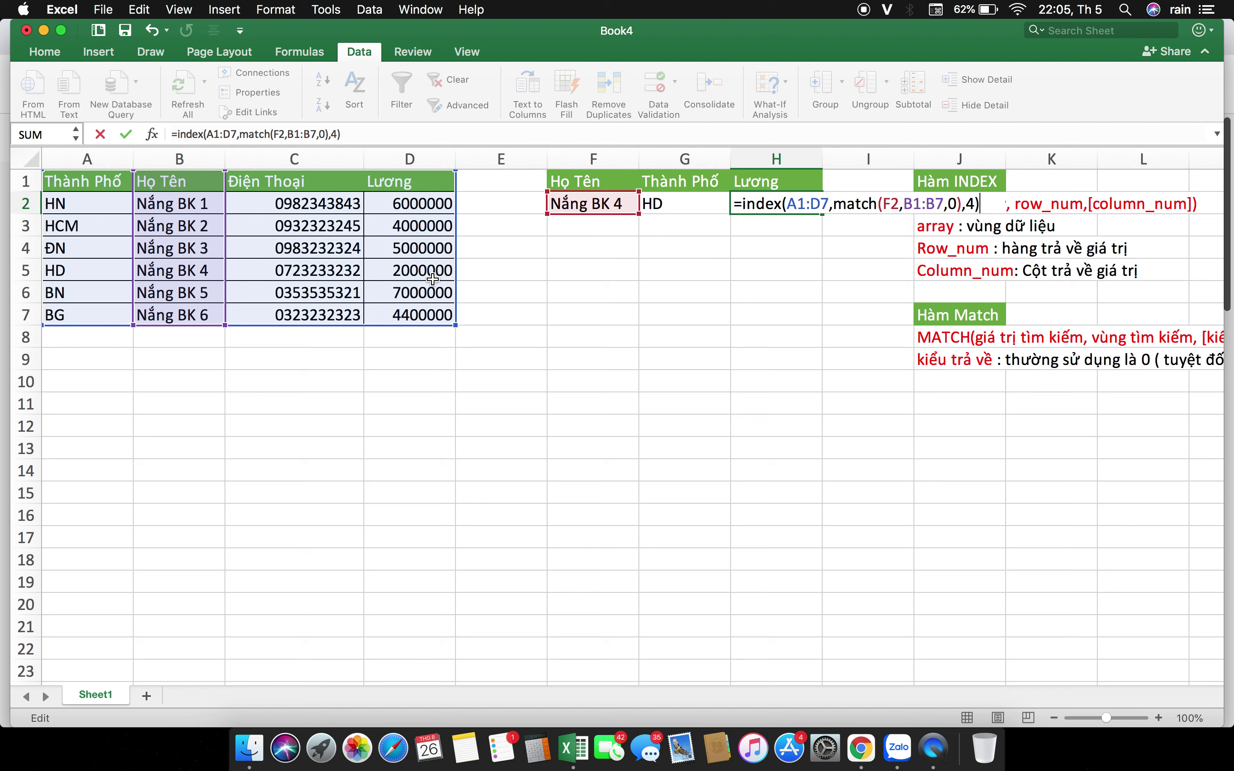
key(Return)
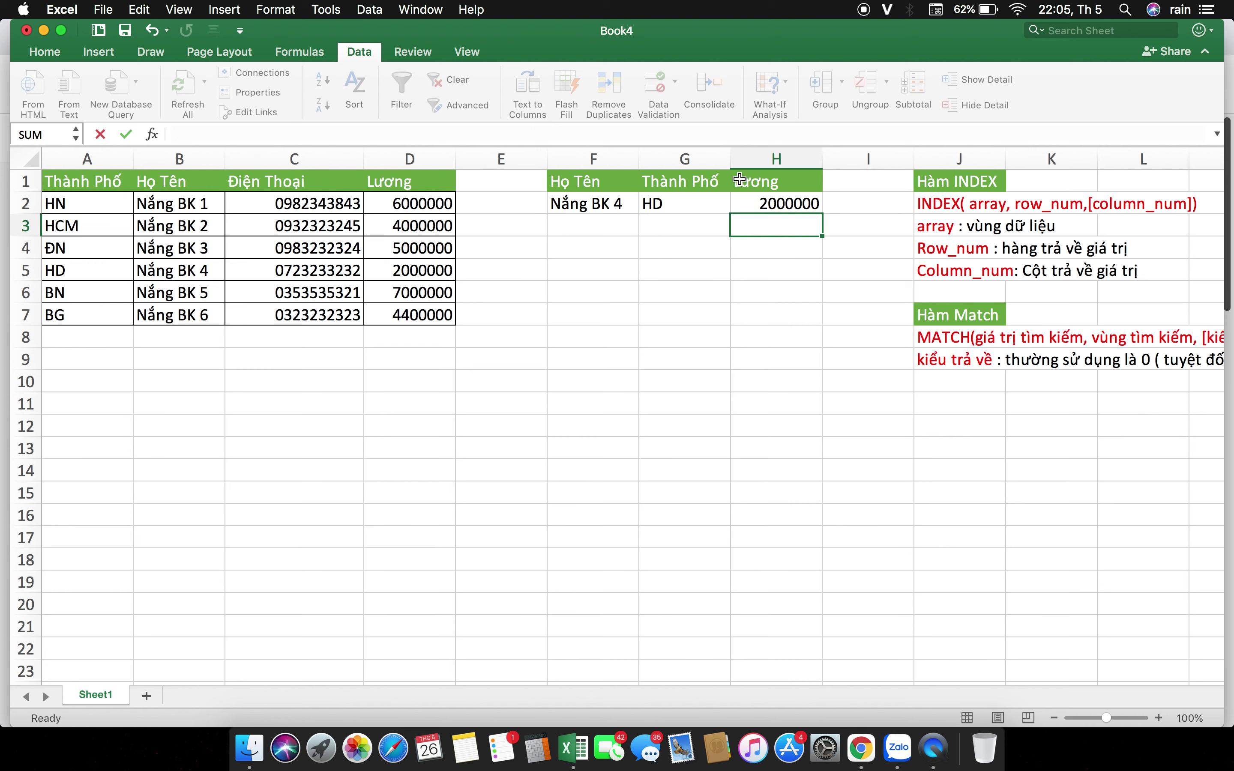
Choose Nắng BK 6 from F2's name dropdown.
click(766, 209)
click(619, 207)
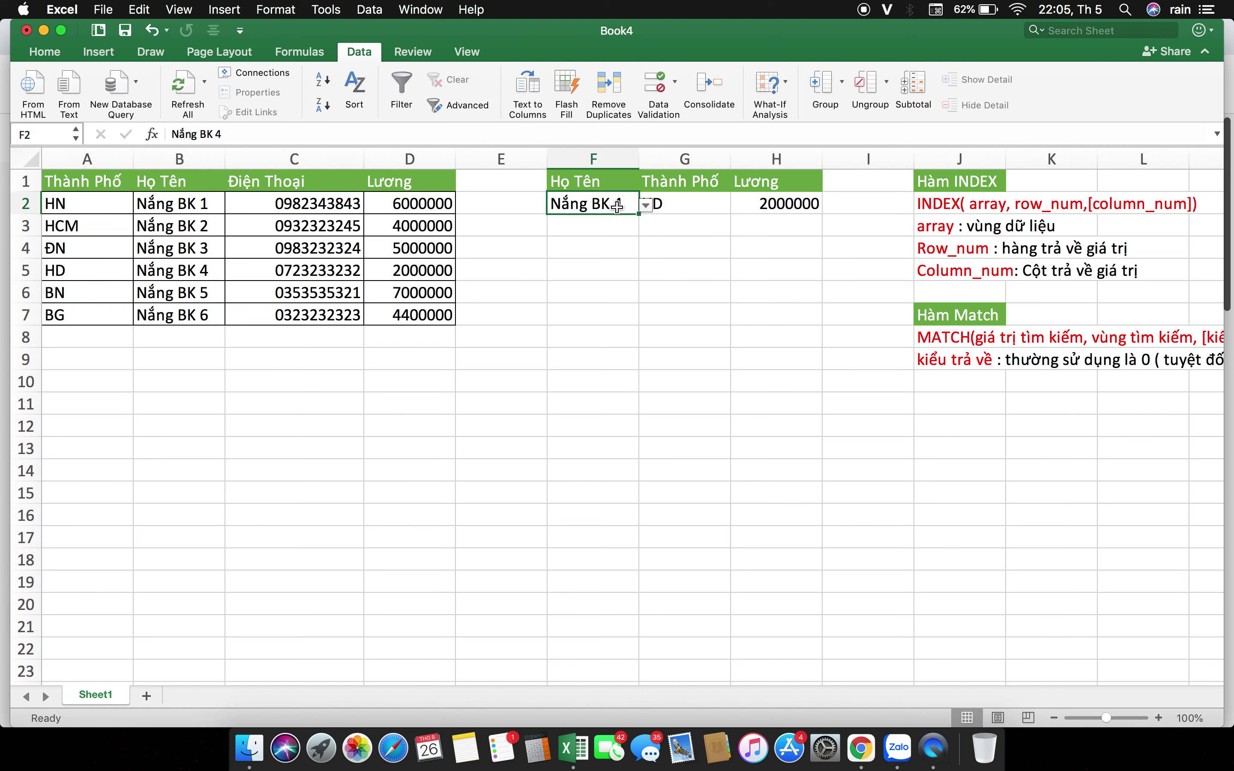
click(646, 205)
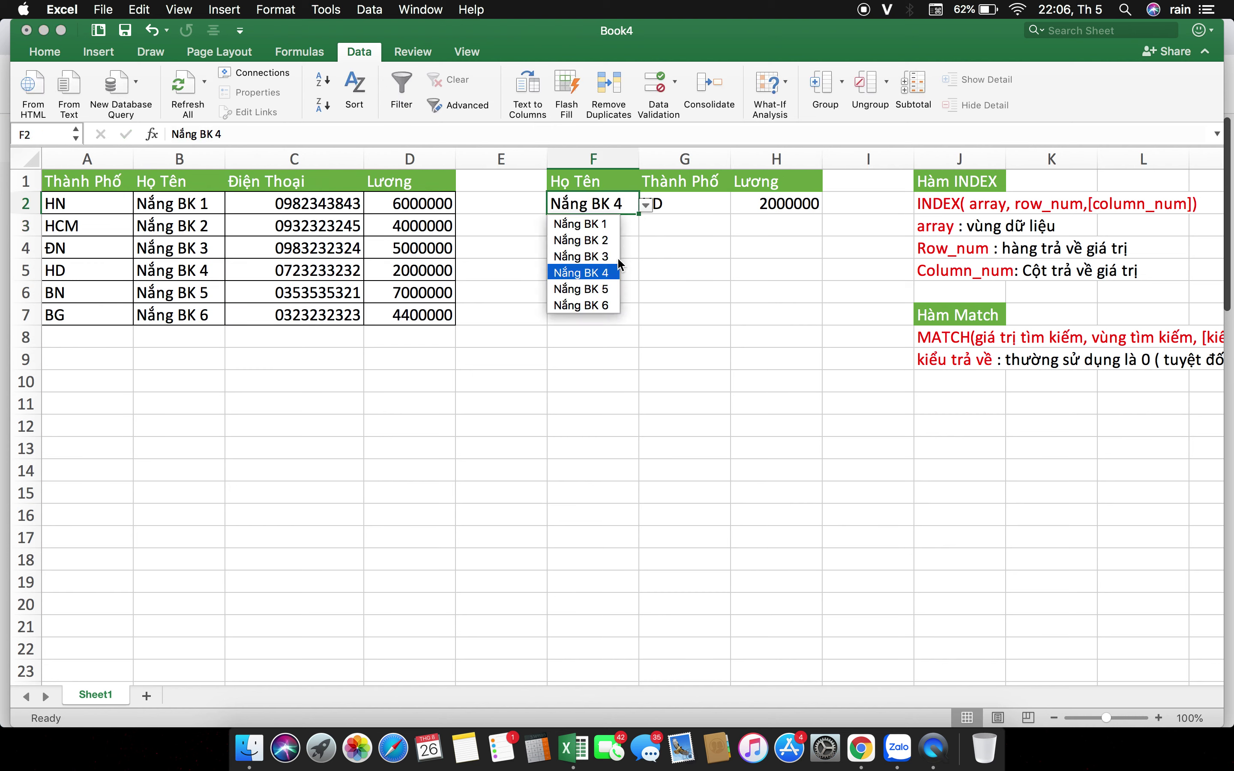
click(601, 305)
click(622, 316)
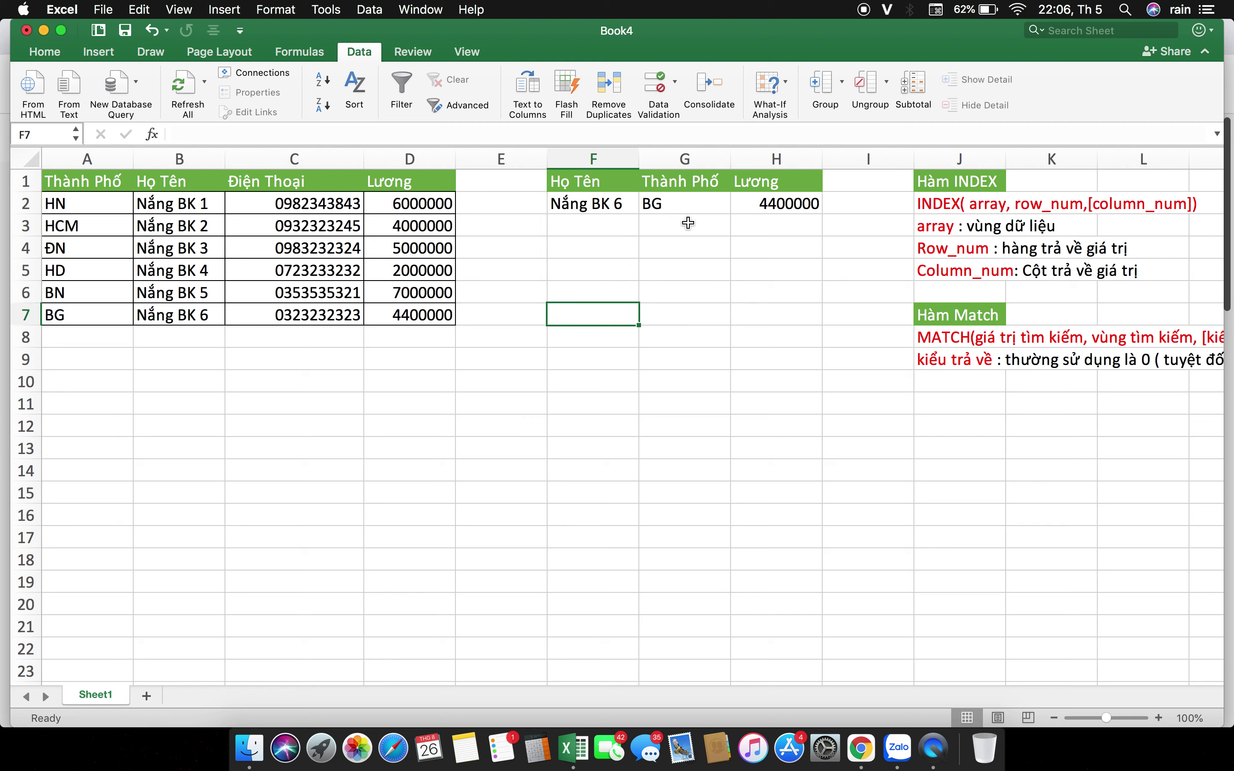
Verify G2 now returns BG and H2 returns 4400000 for Nắng BK 6.
click(694, 206)
click(763, 207)
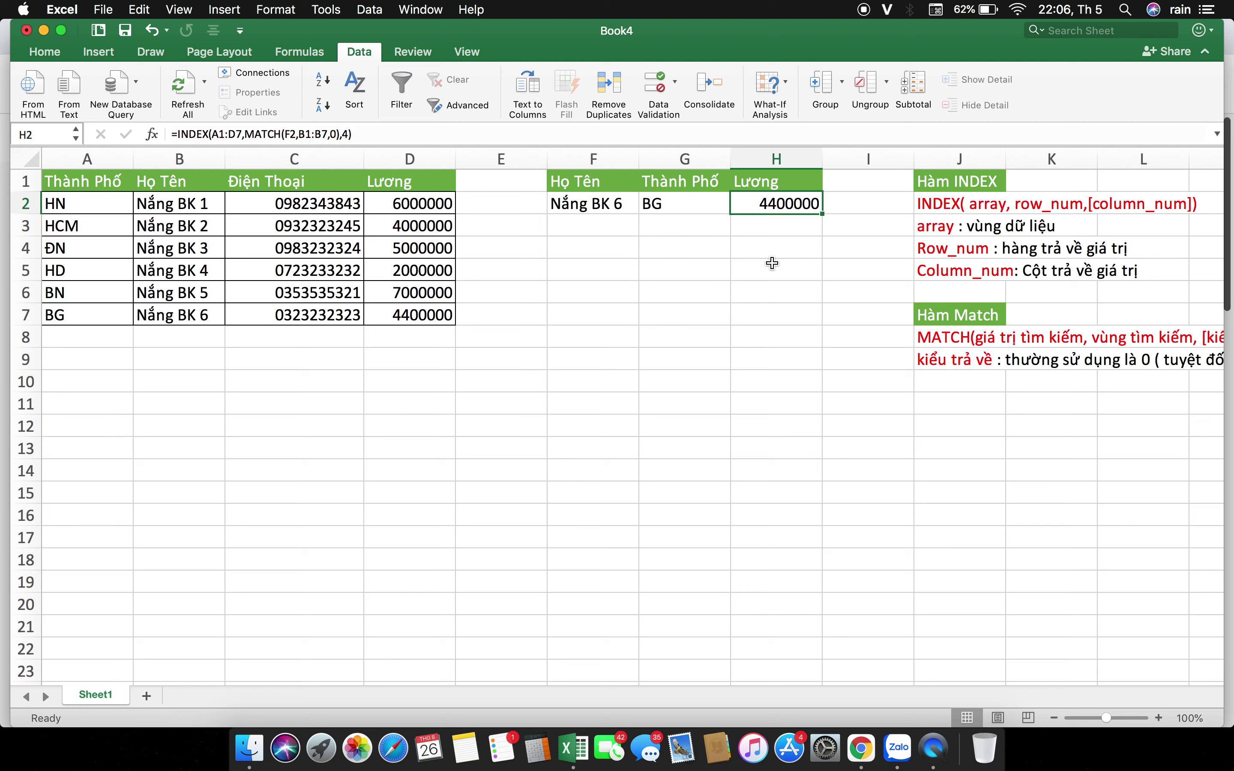
click(772, 263)
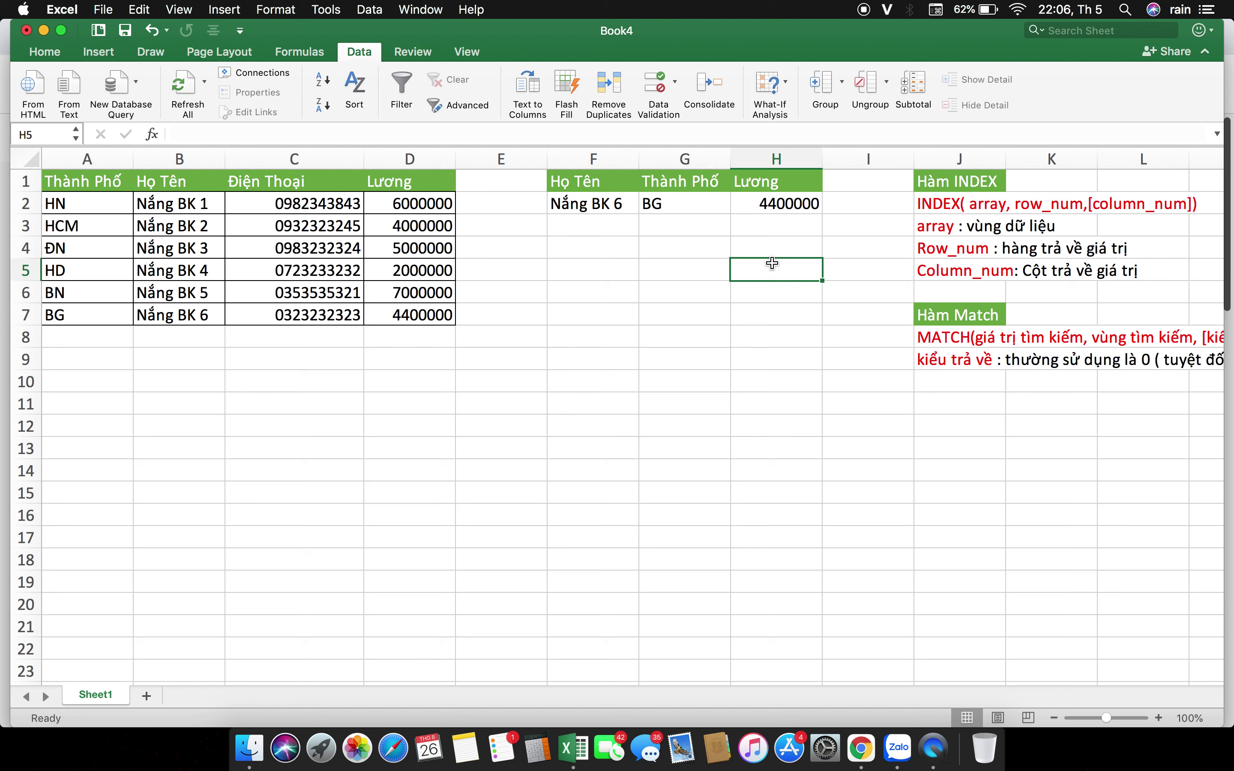
click(615, 270)
click(625, 203)
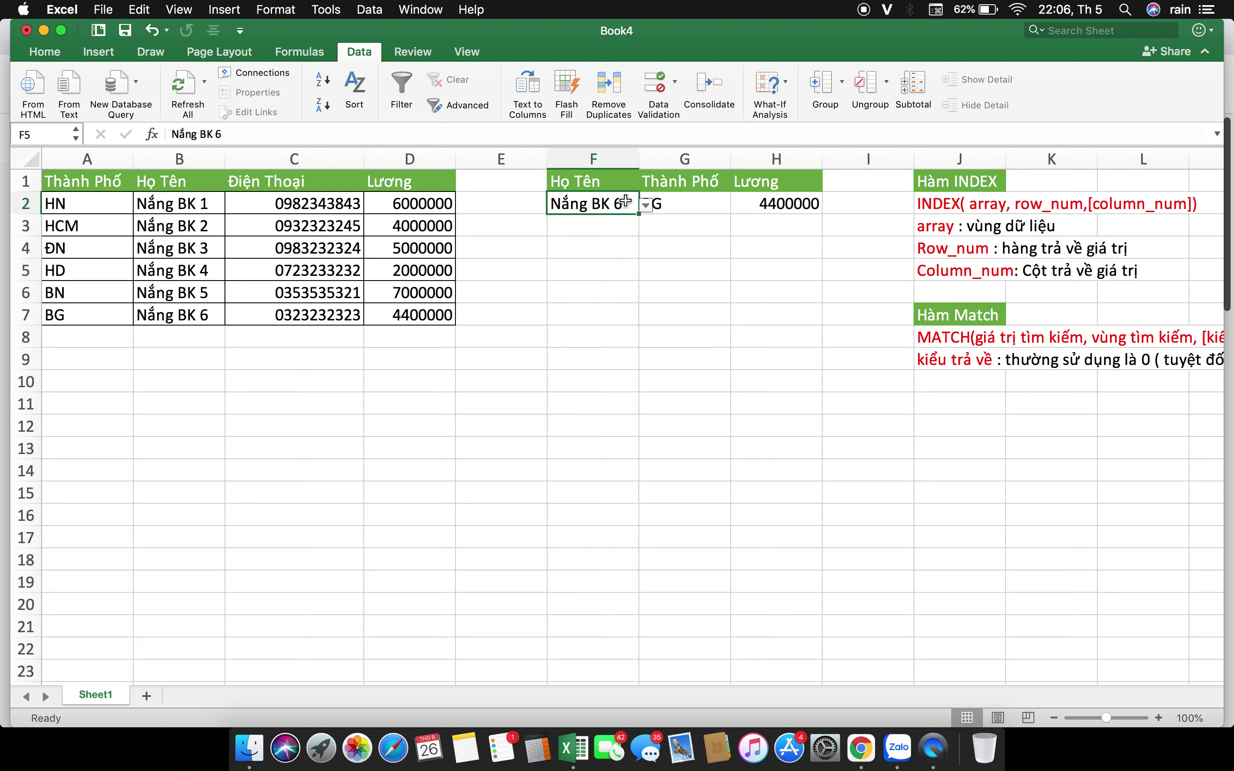
click(708, 268)
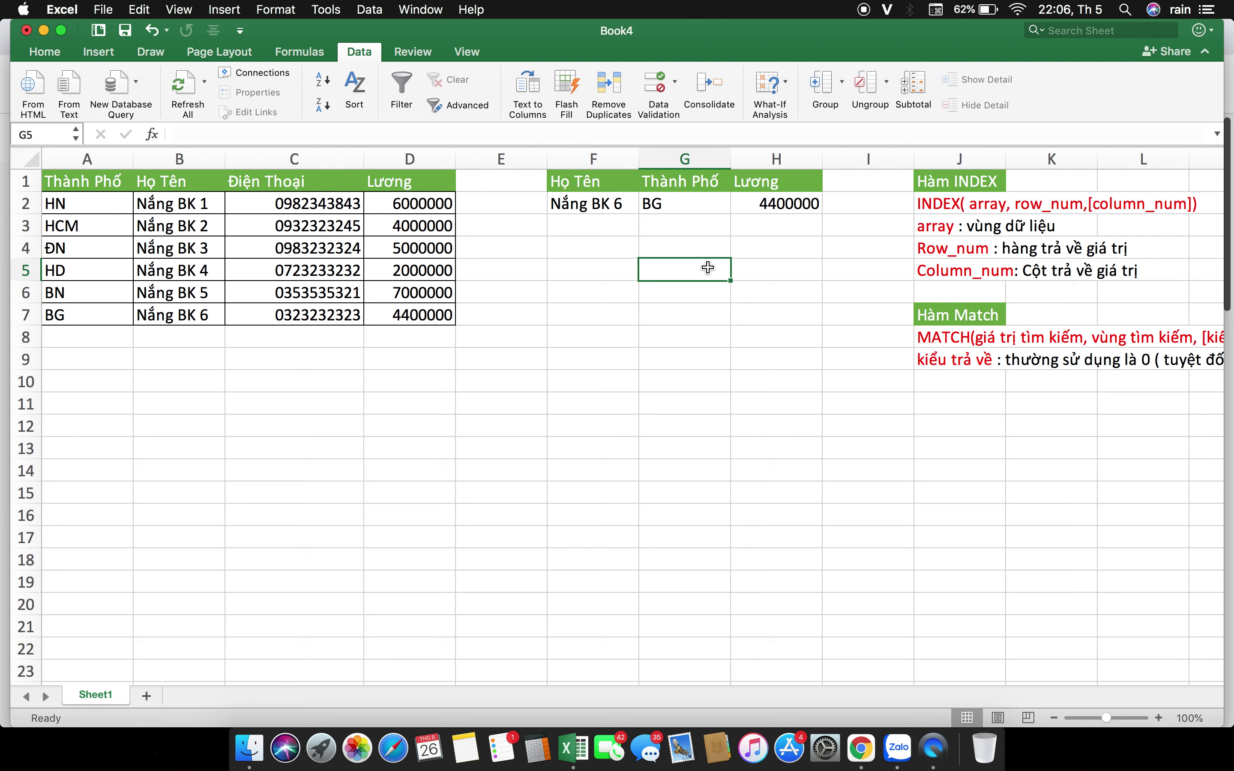
click(701, 317)
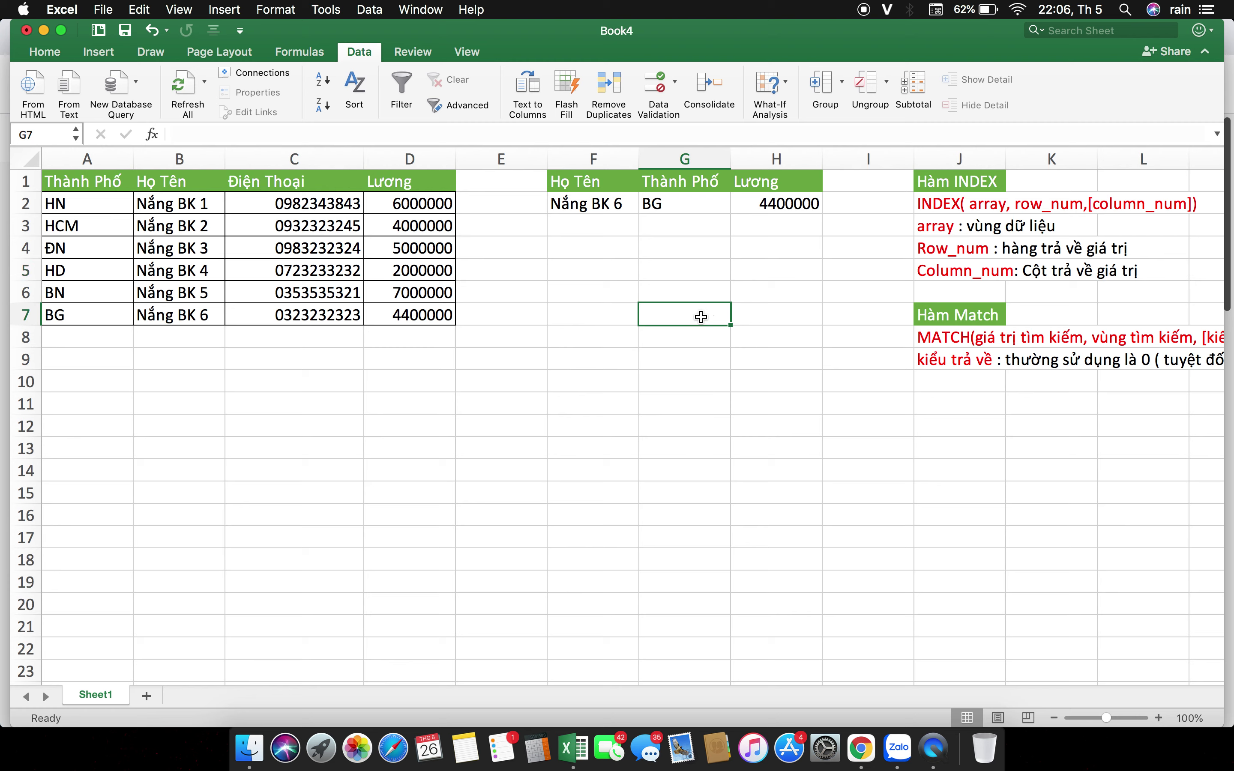